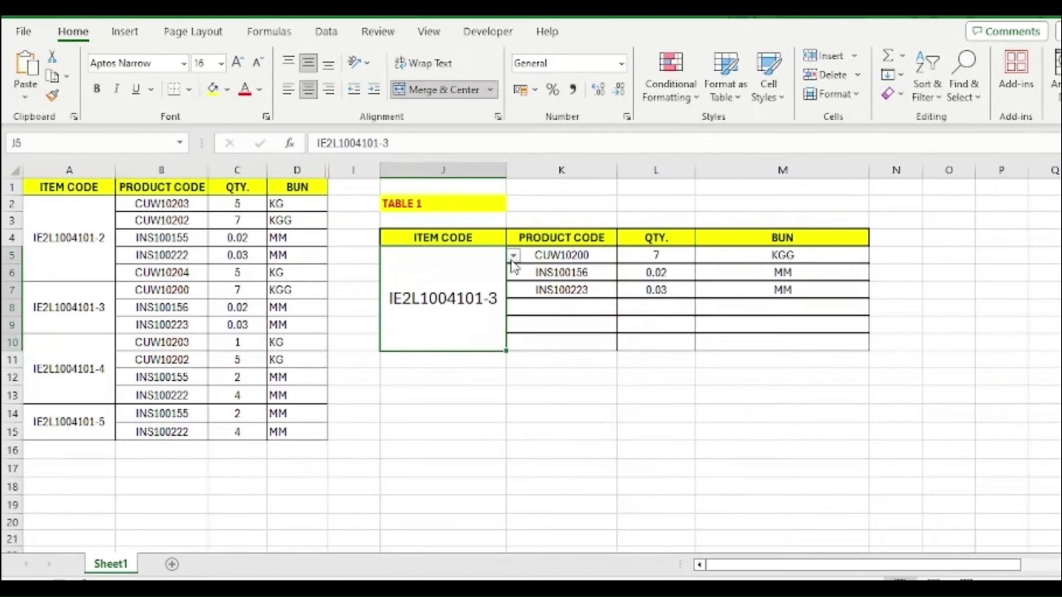
Switch the J5 item code to IE2L1004101-2, then -4, then -5, checking Table 1 each time.
click(515, 256)
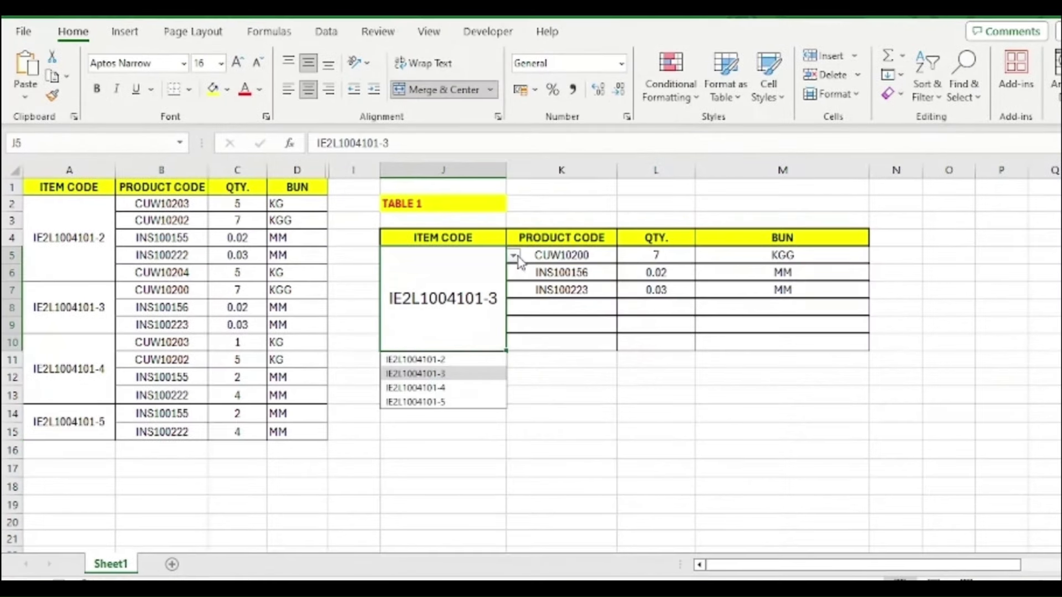
click(457, 360)
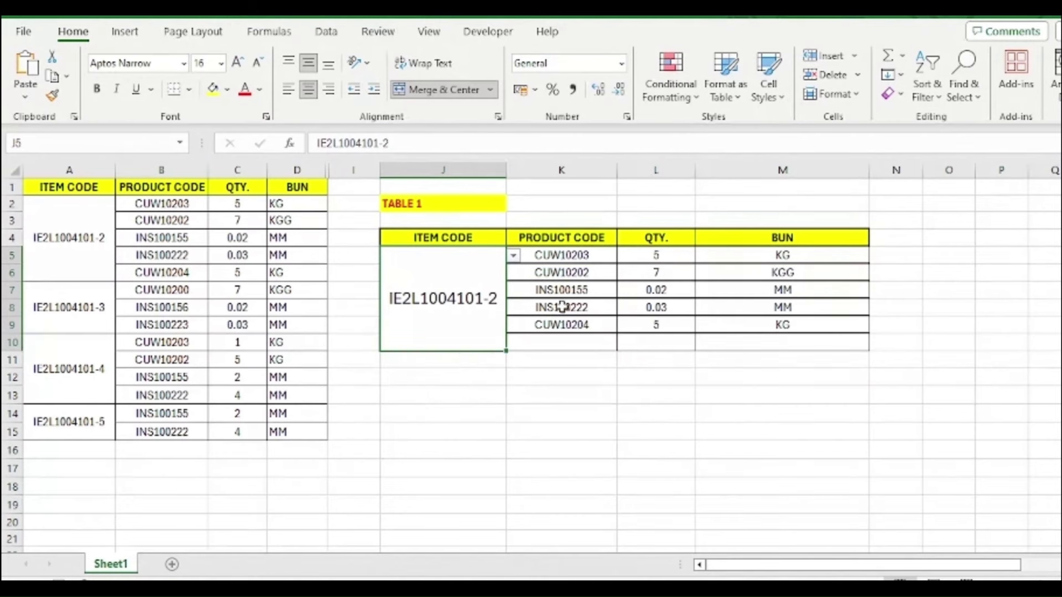
click(514, 254)
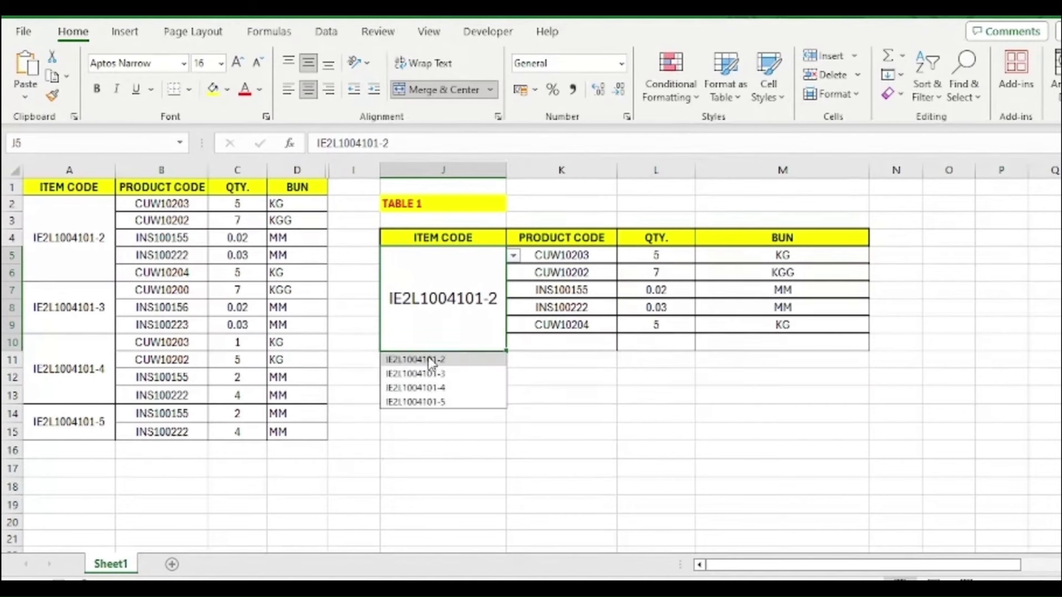
click(418, 386)
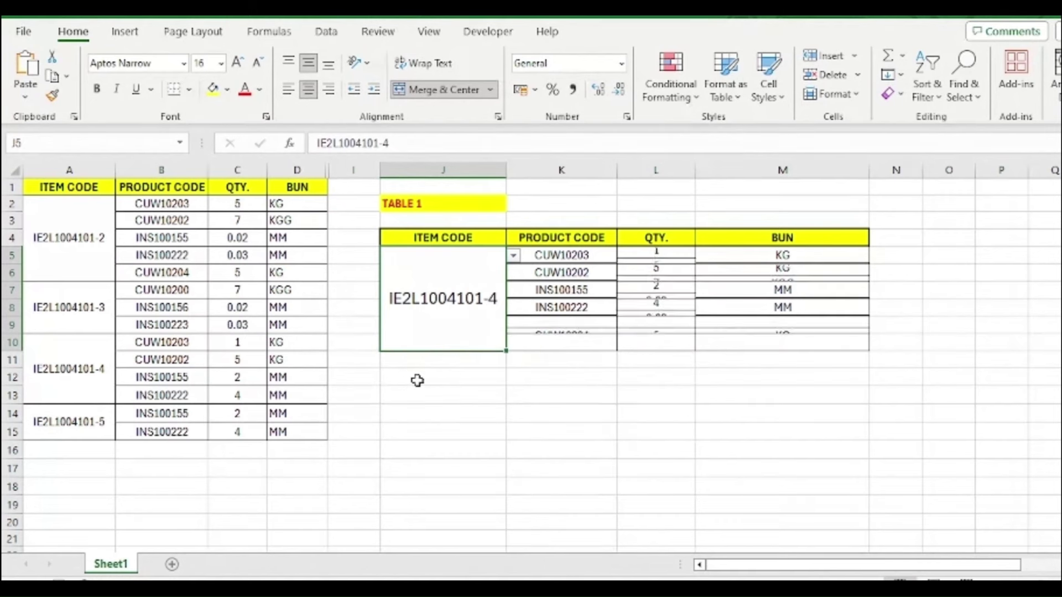
click(514, 255)
click(448, 403)
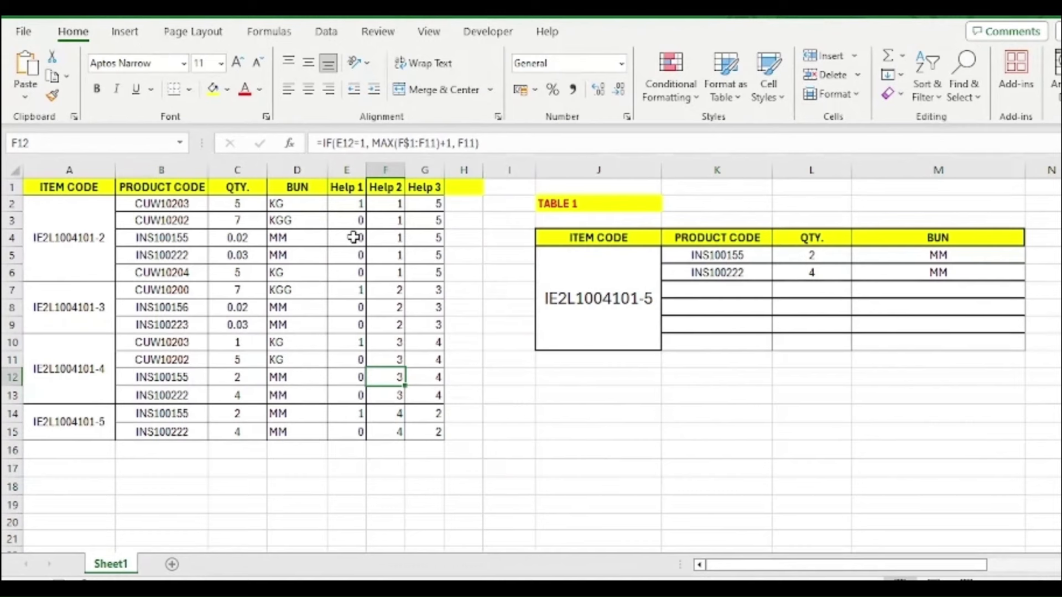
click(354, 189)
click(396, 189)
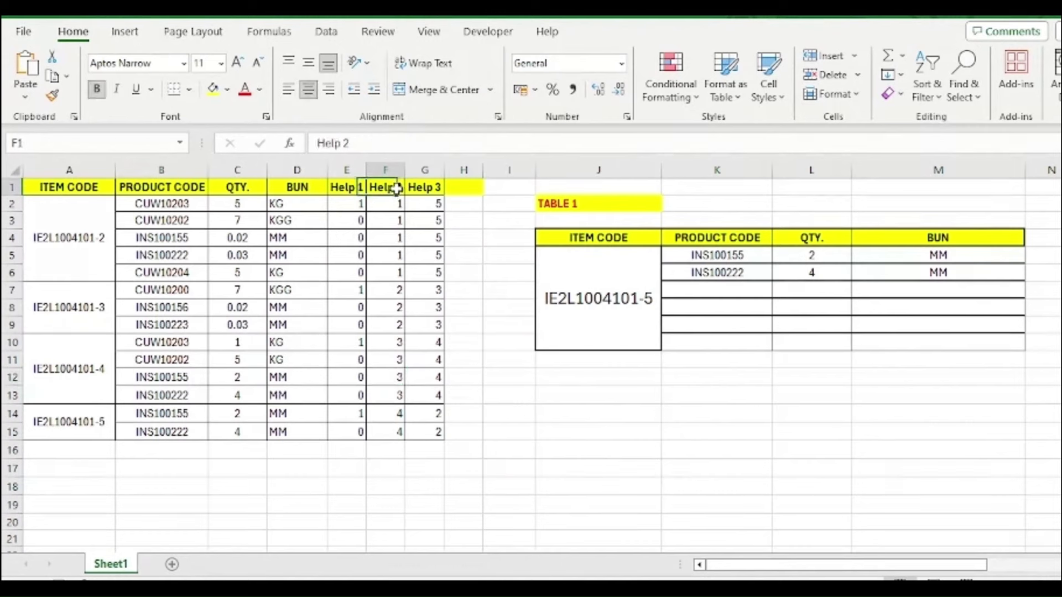
click(431, 189)
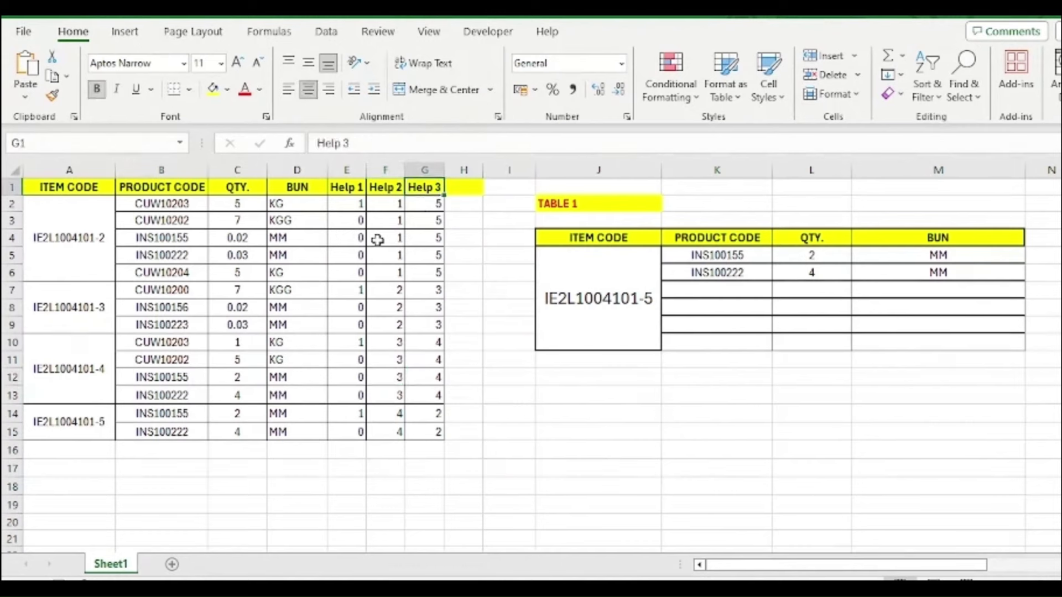
click(350, 205)
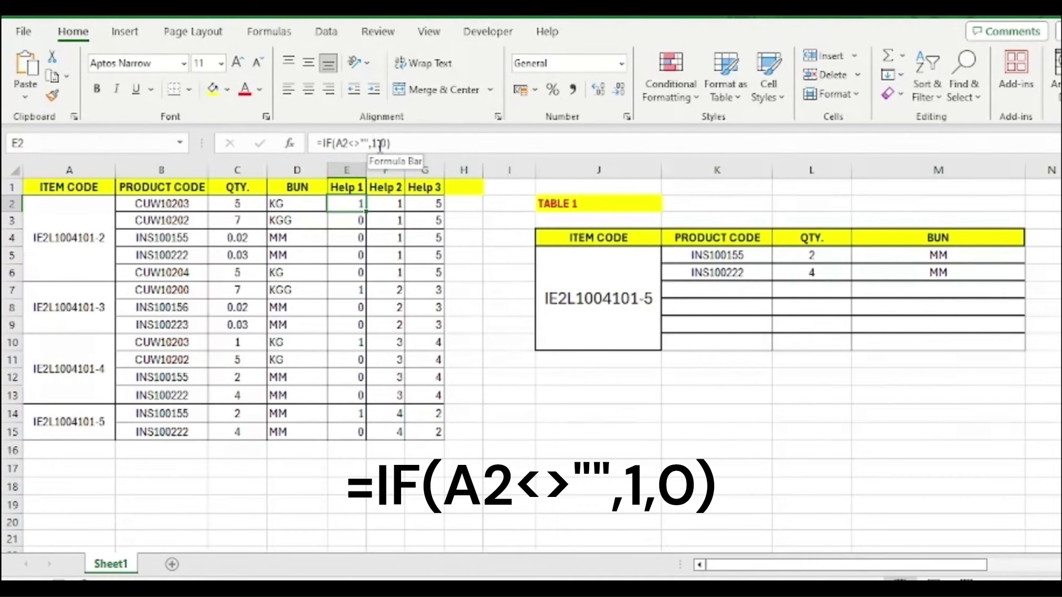
click(351, 220)
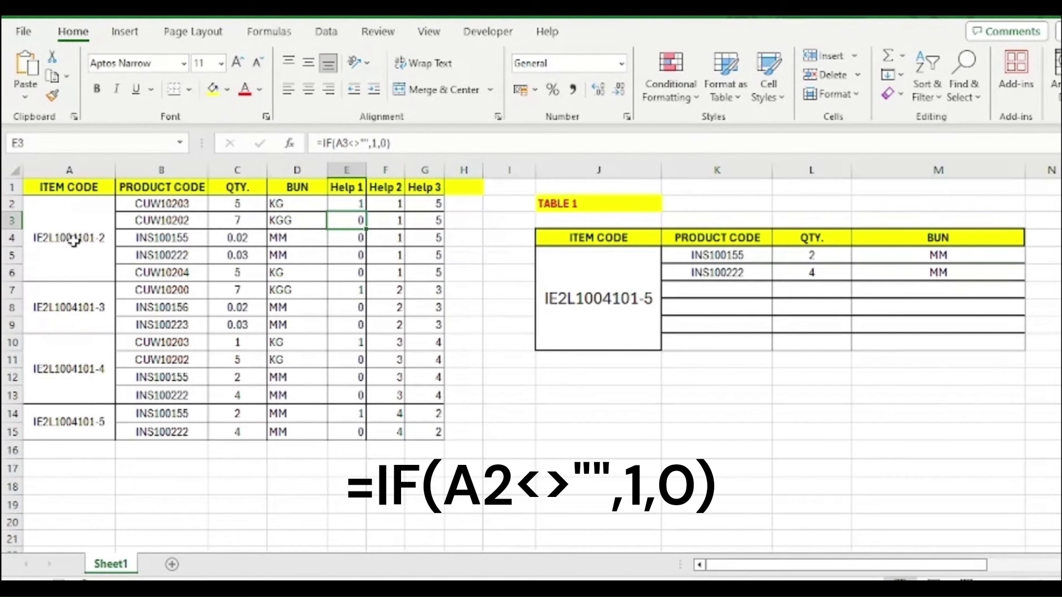
click(356, 202)
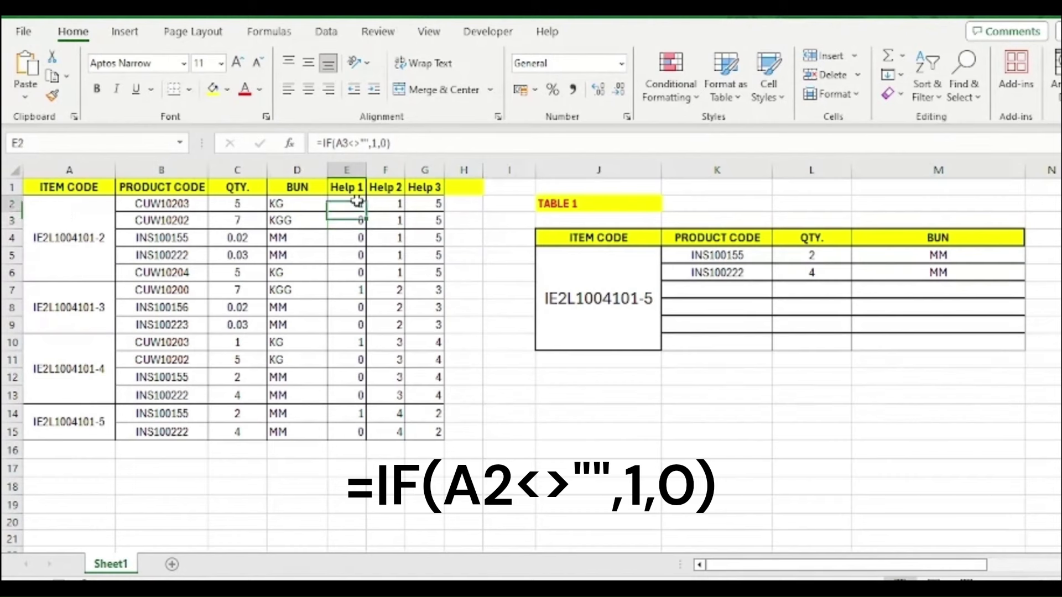
click(359, 292)
click(359, 342)
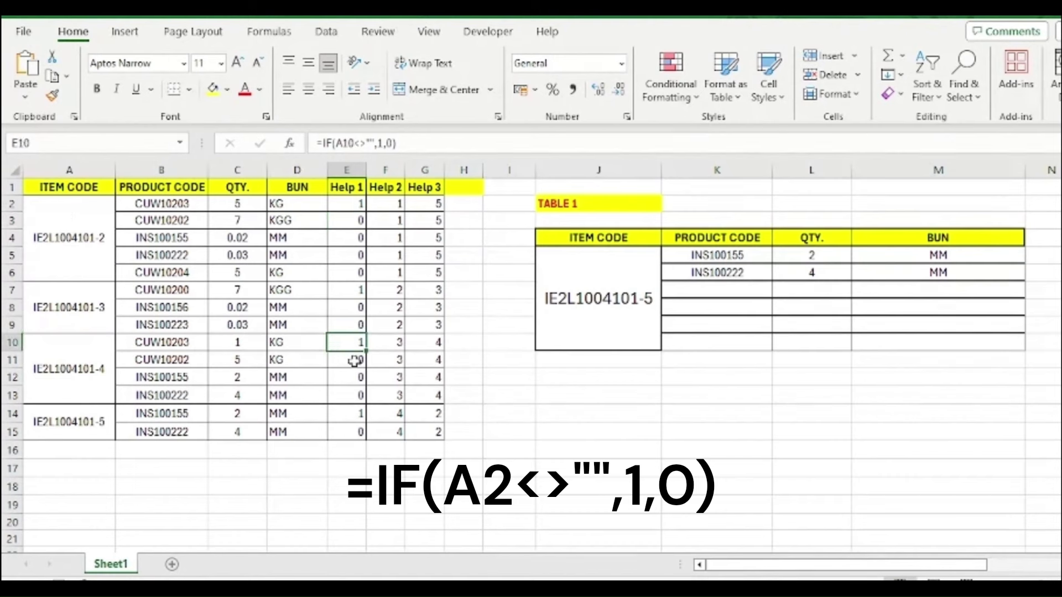
click(348, 410)
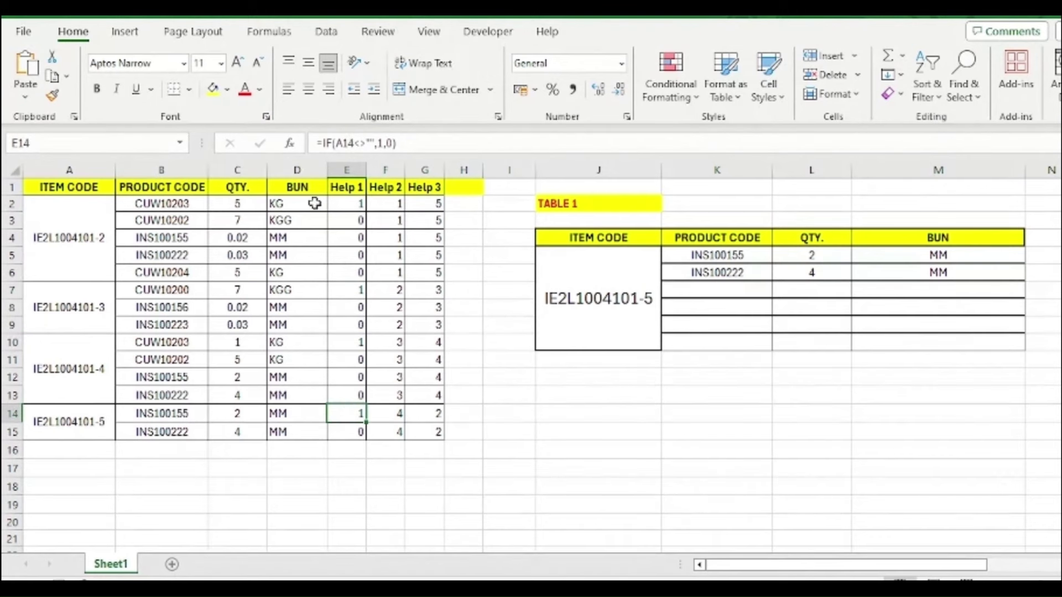
click(381, 202)
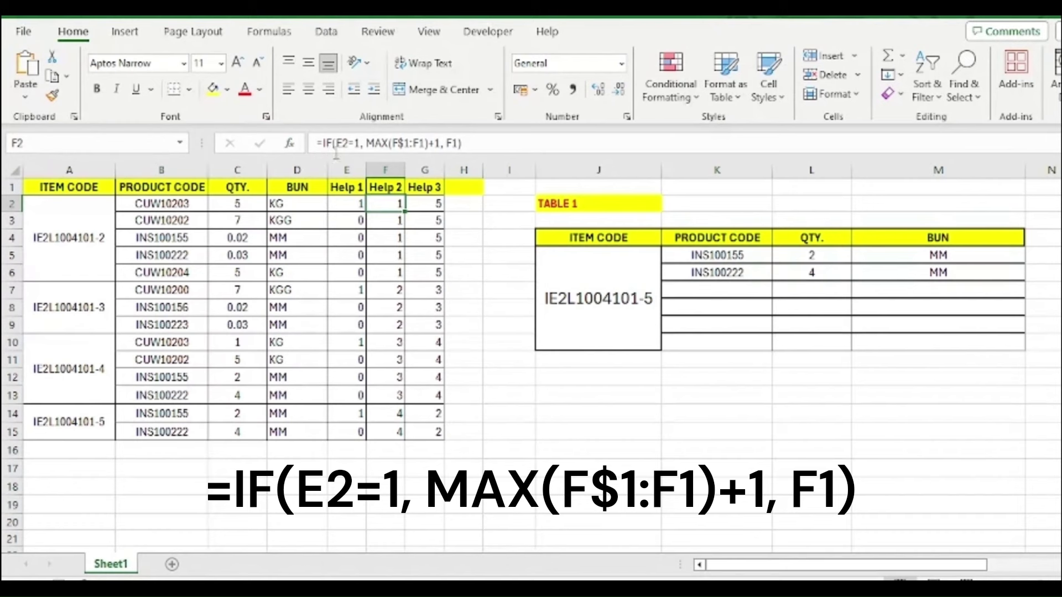
click(353, 204)
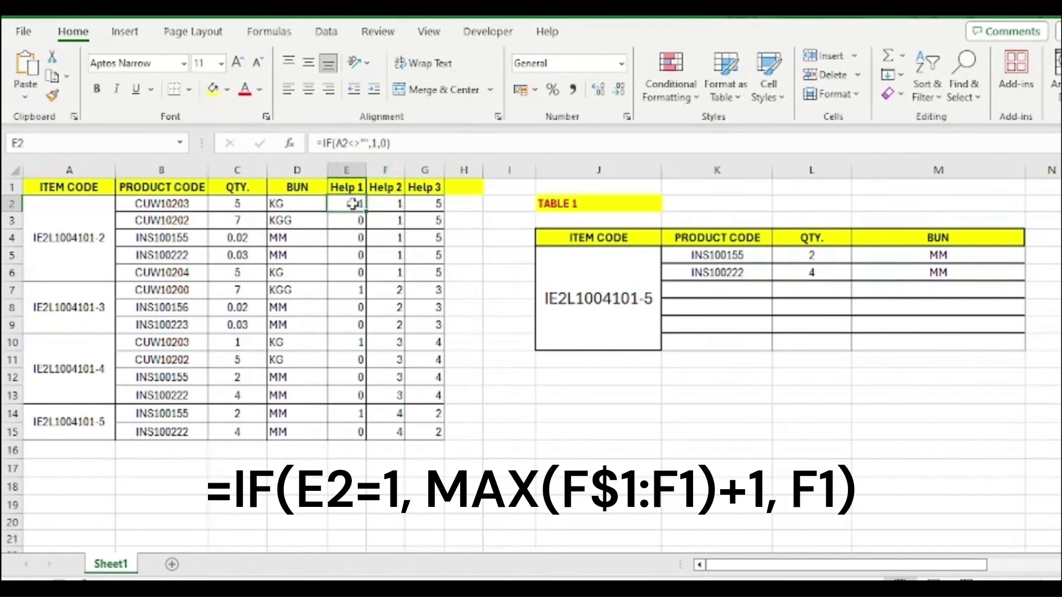
click(381, 205)
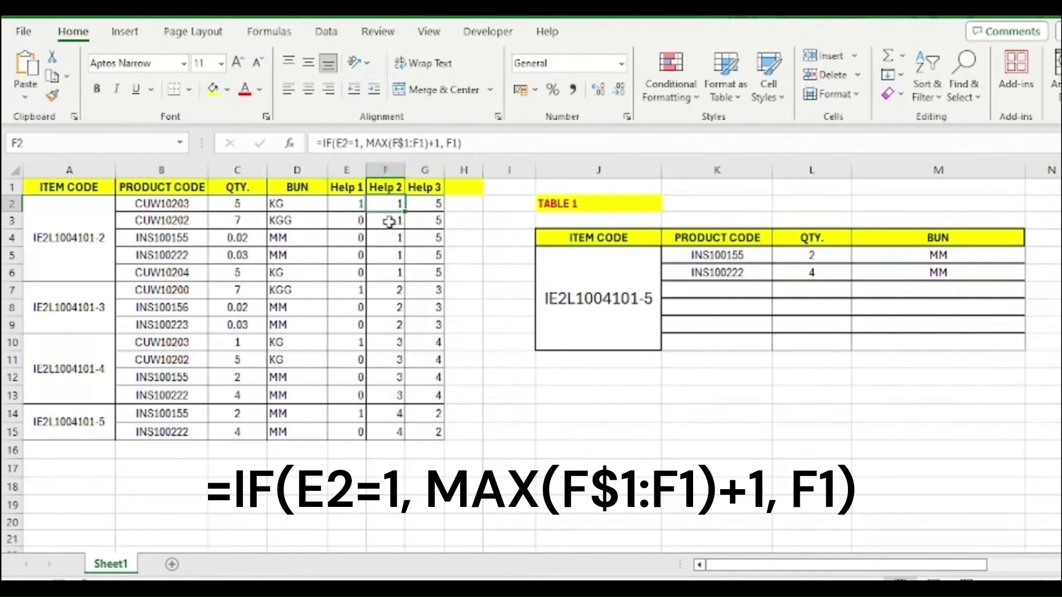
mouse_move(386, 204)
mouse_down()
mouse_move(389, 324)
mouse_move(386, 204)
mouse_up()
click(390, 220)
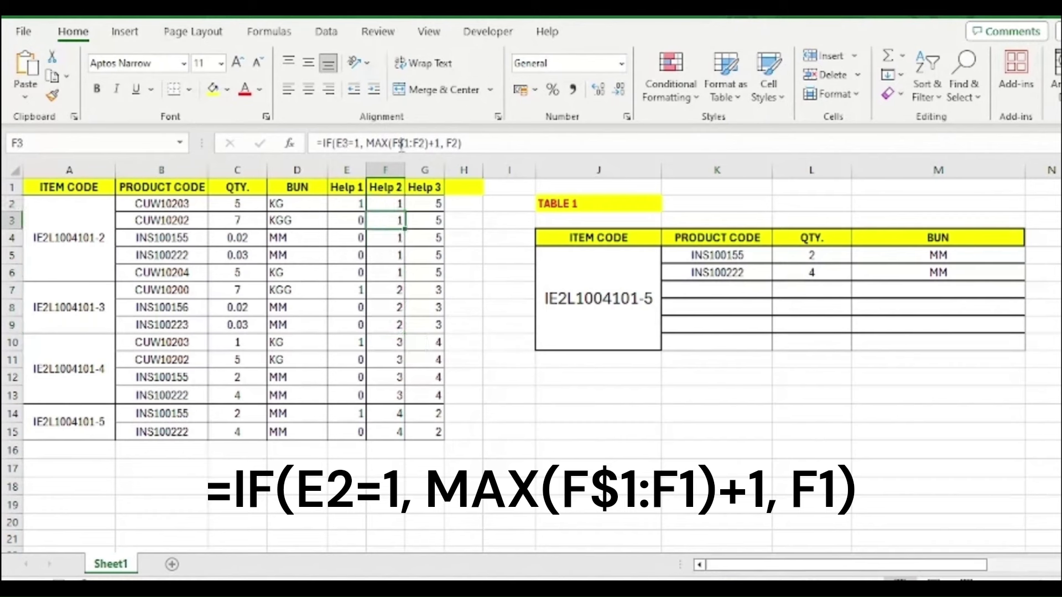
click(394, 239)
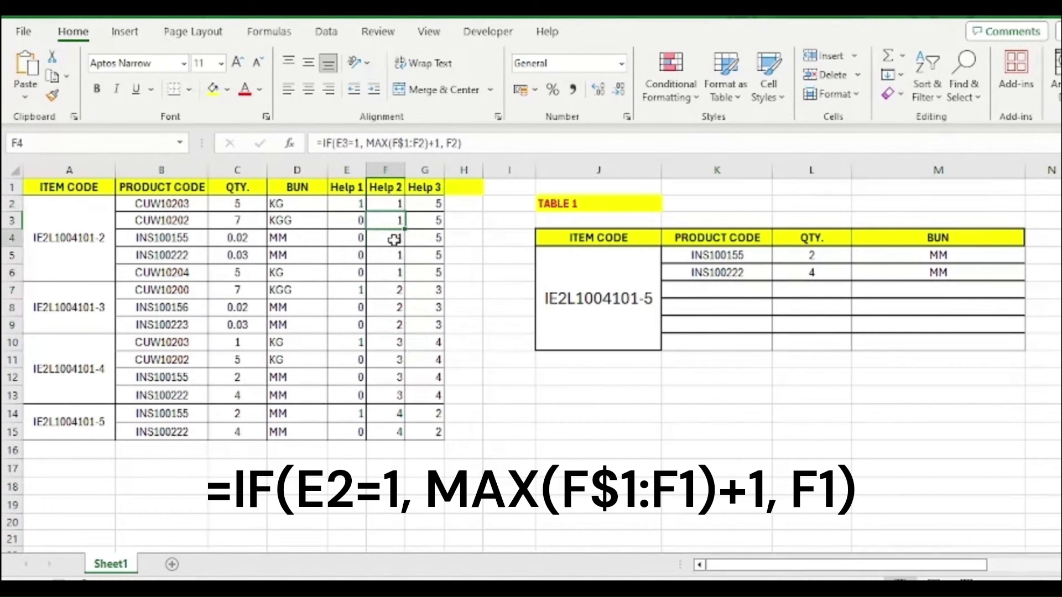
click(389, 293)
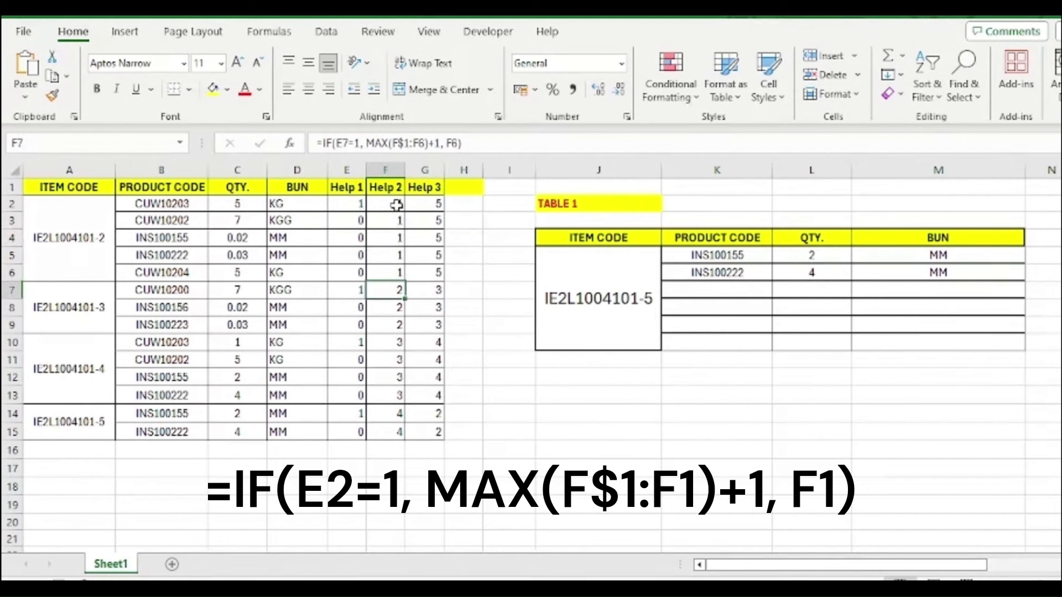
click(396, 205)
click(393, 218)
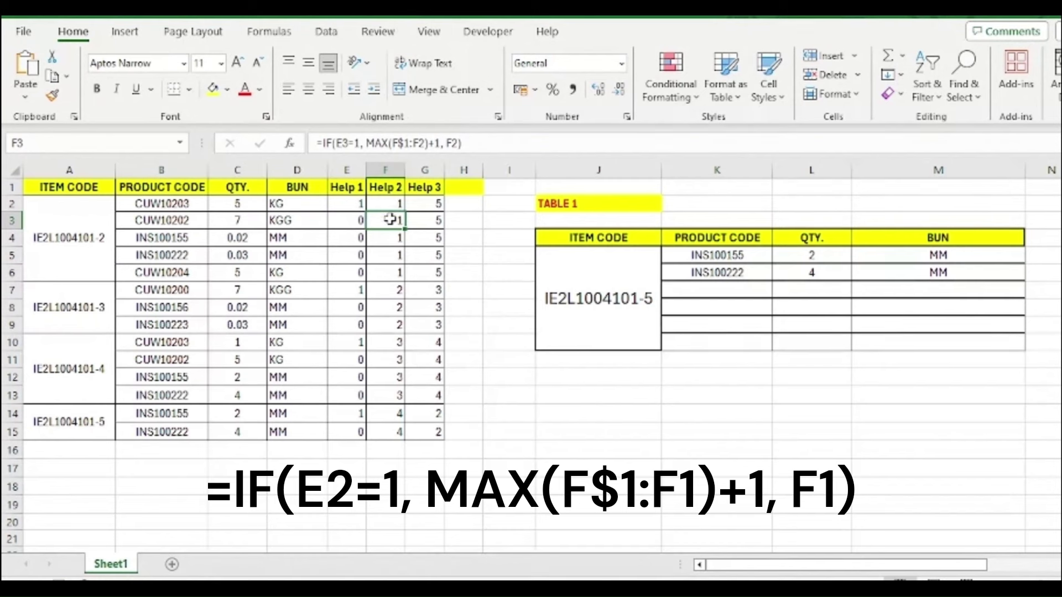
click(383, 242)
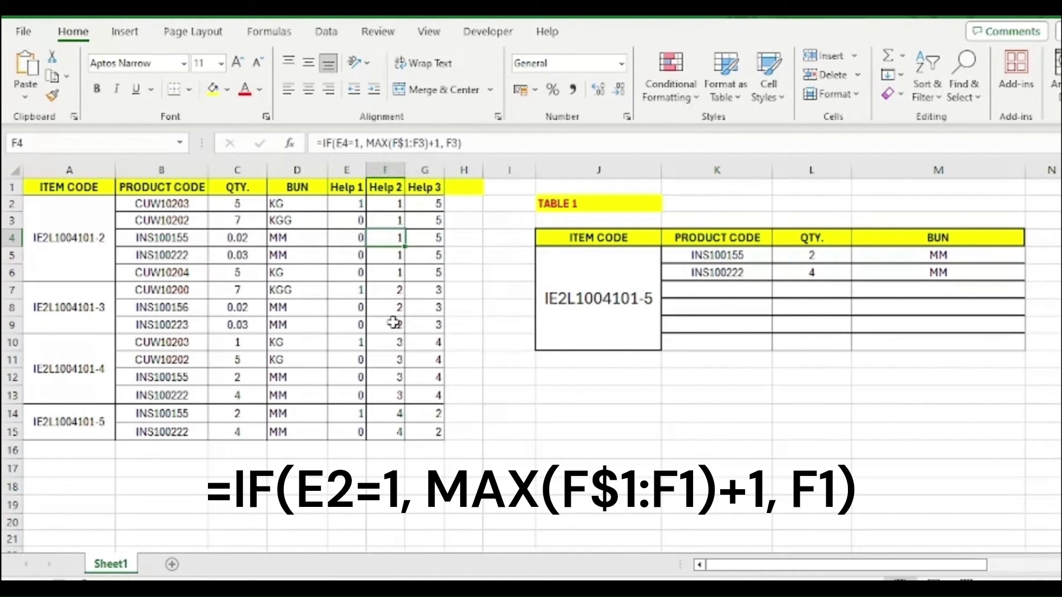
click(396, 205)
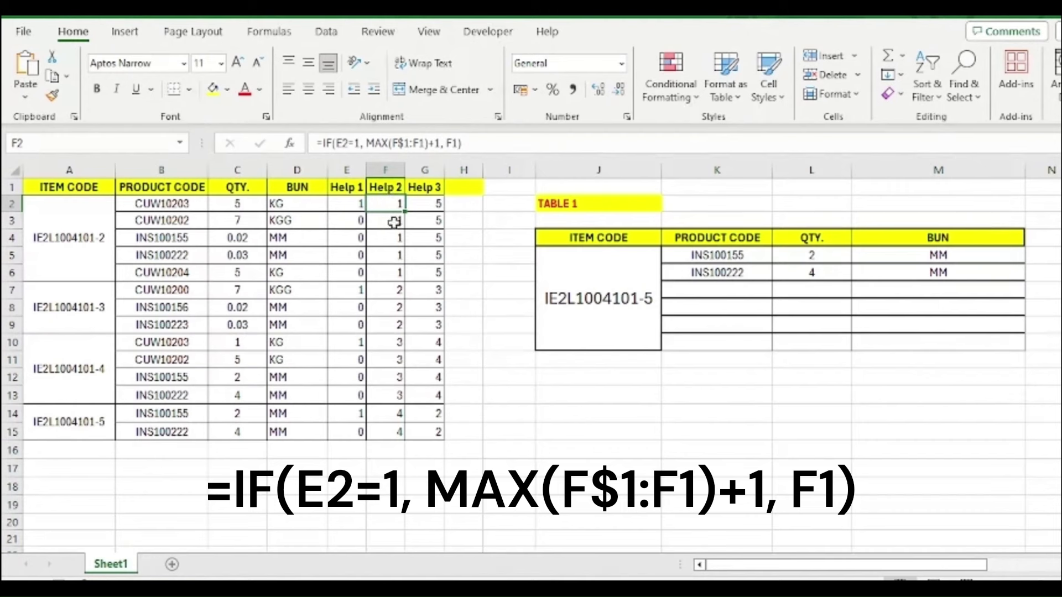
click(344, 206)
click(382, 206)
click(351, 206)
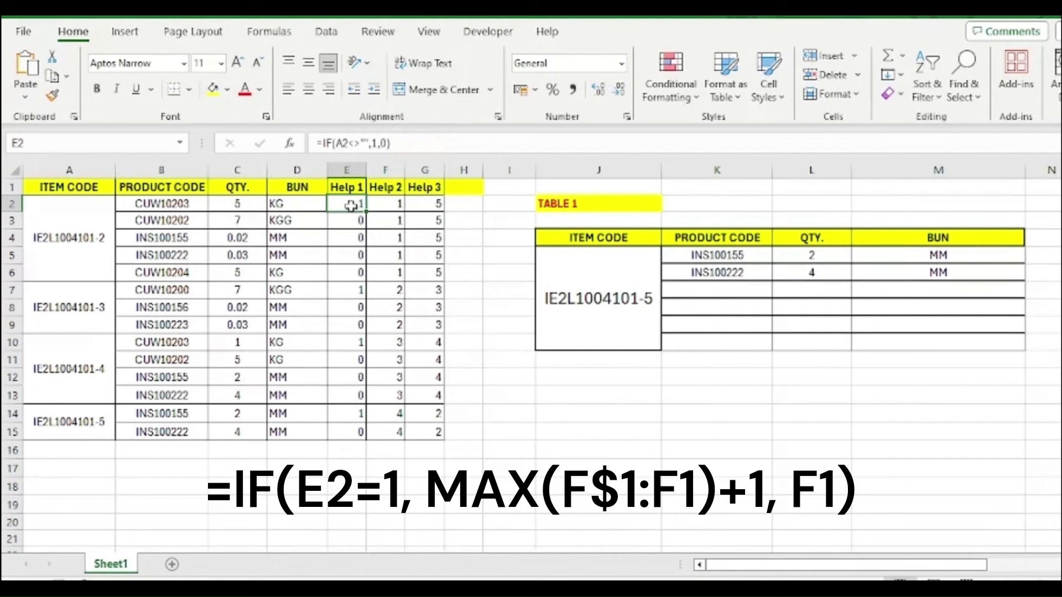
click(382, 205)
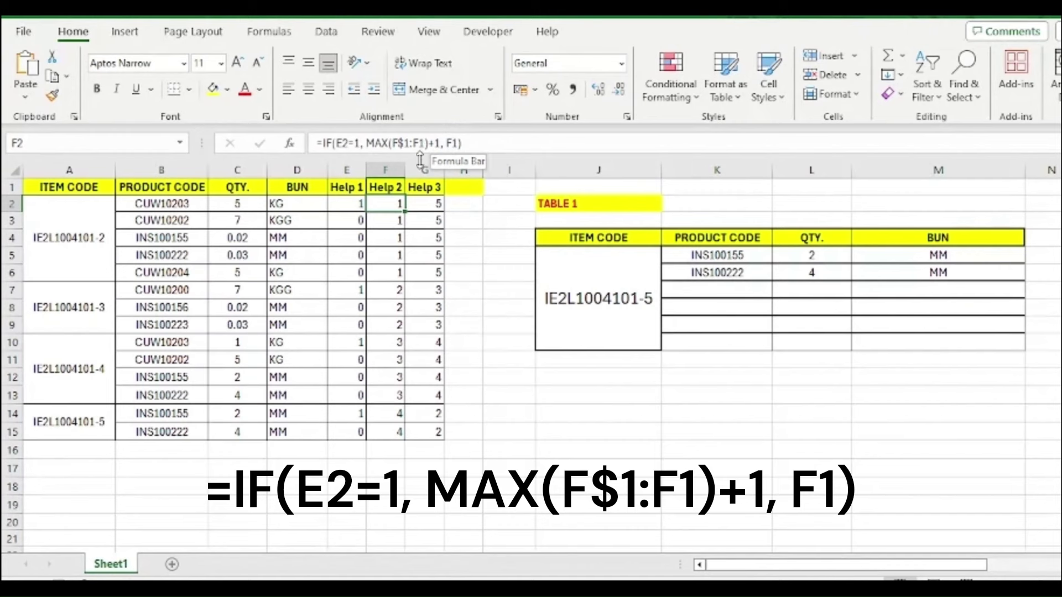
click(398, 221)
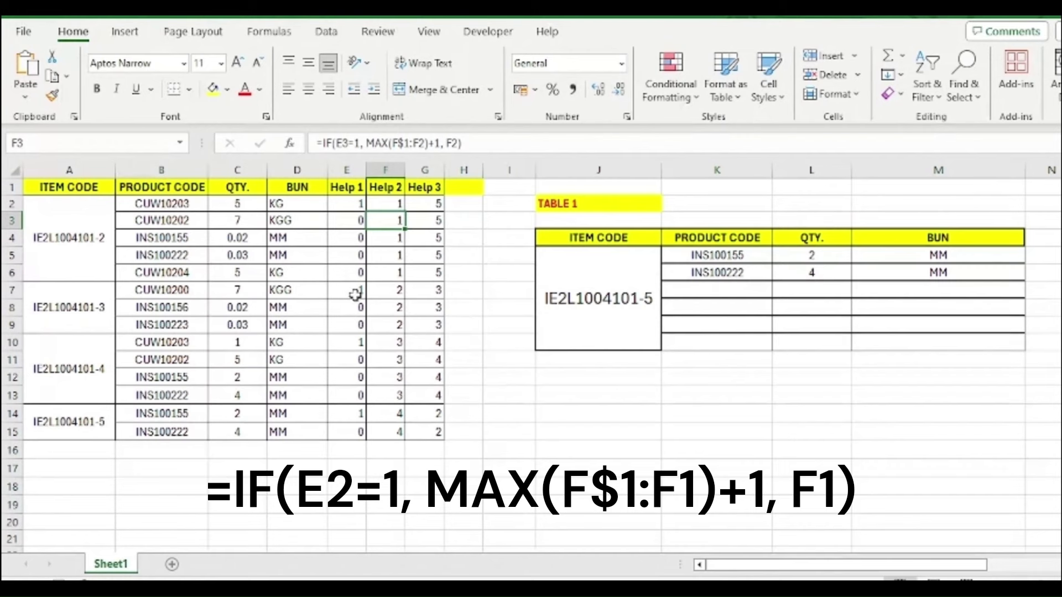
click(391, 288)
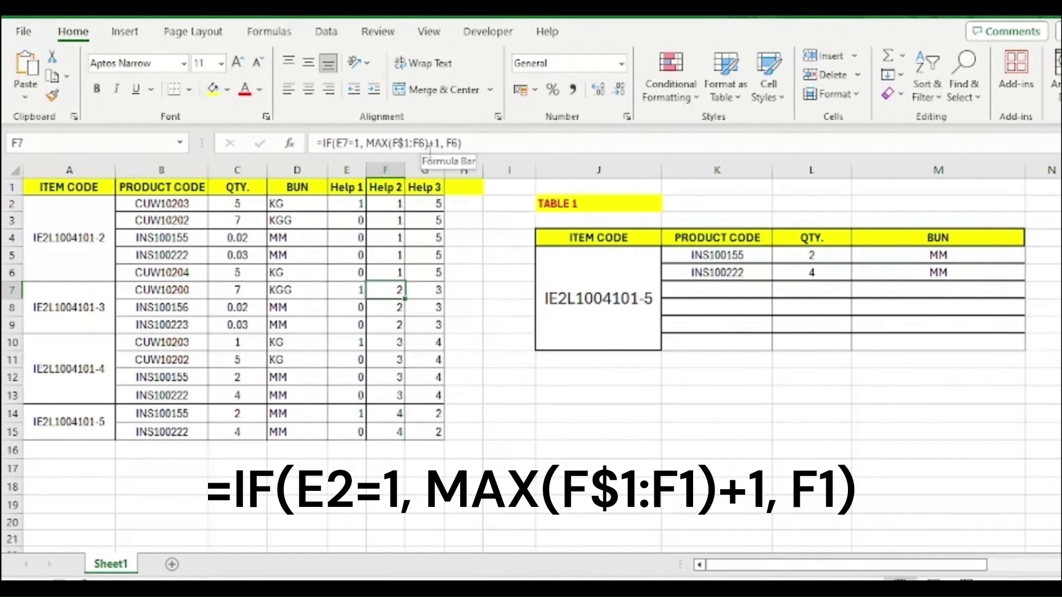
click(386, 307)
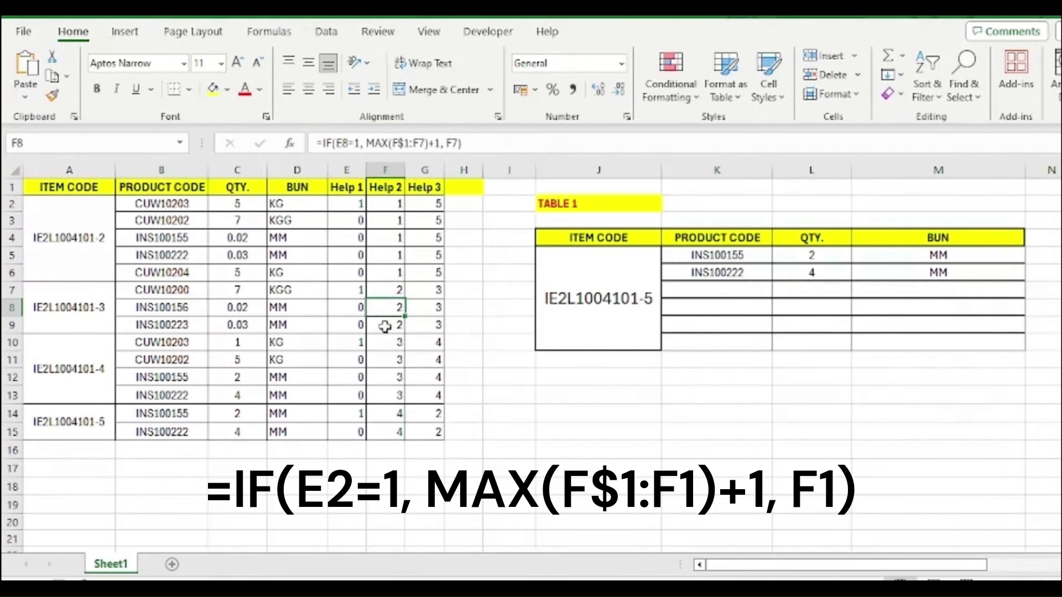
click(392, 290)
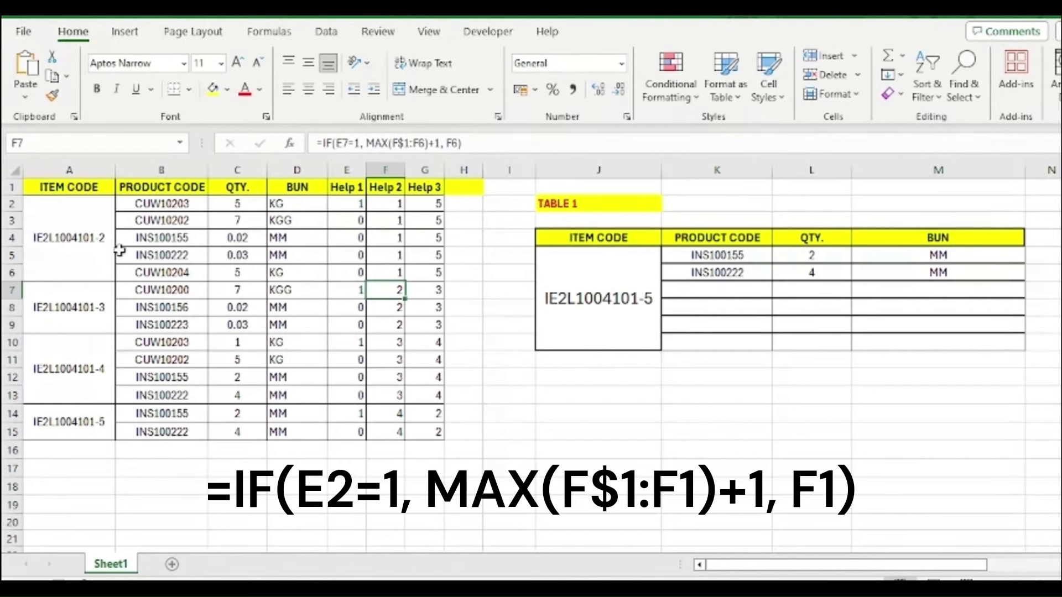
drag(393, 203, 386, 430)
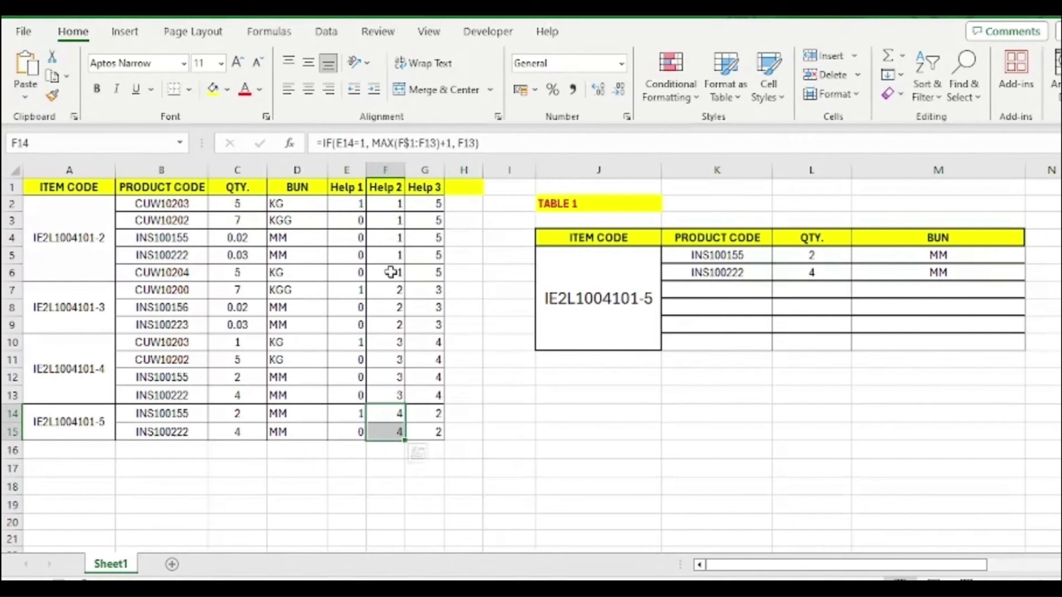
drag(393, 204, 386, 318)
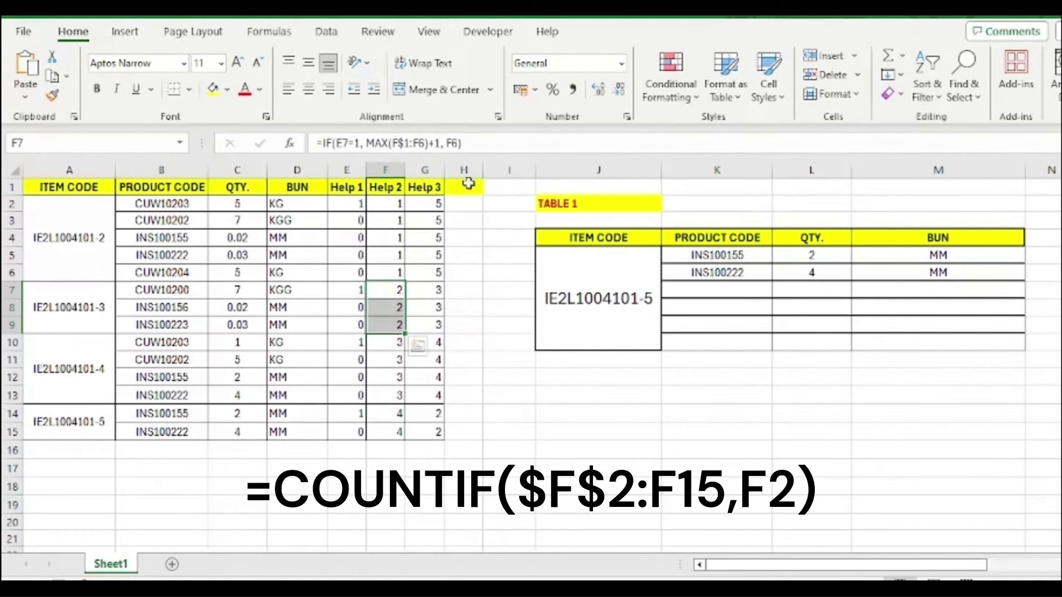
click(433, 206)
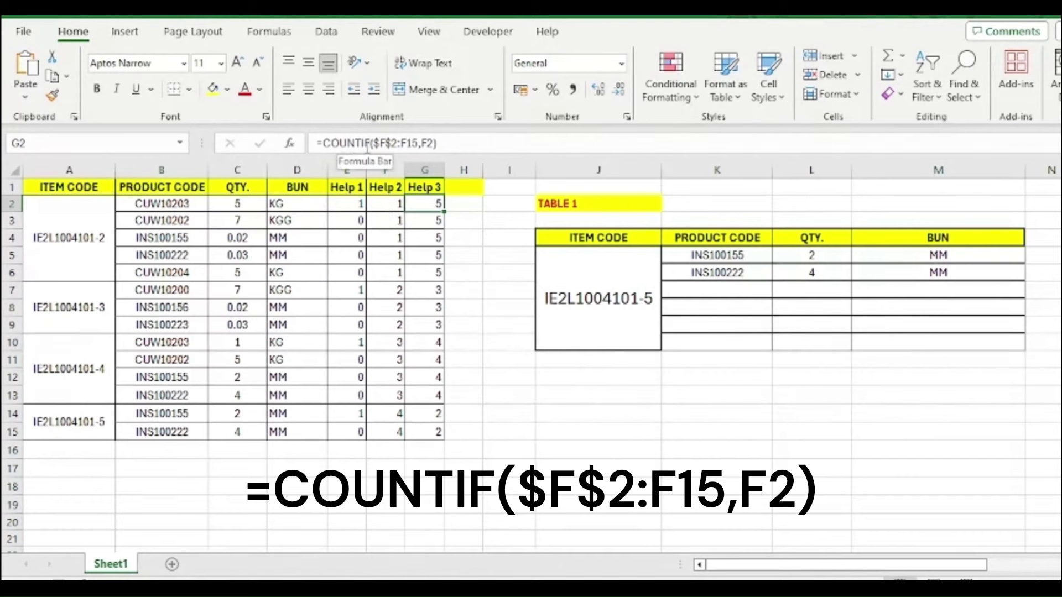
click(388, 143)
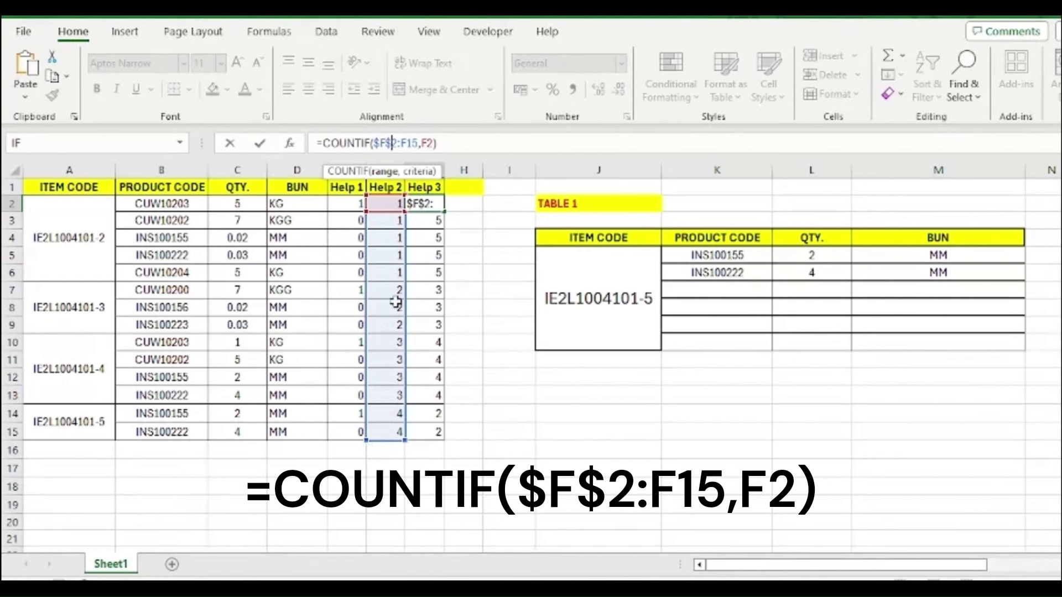
key(Return)
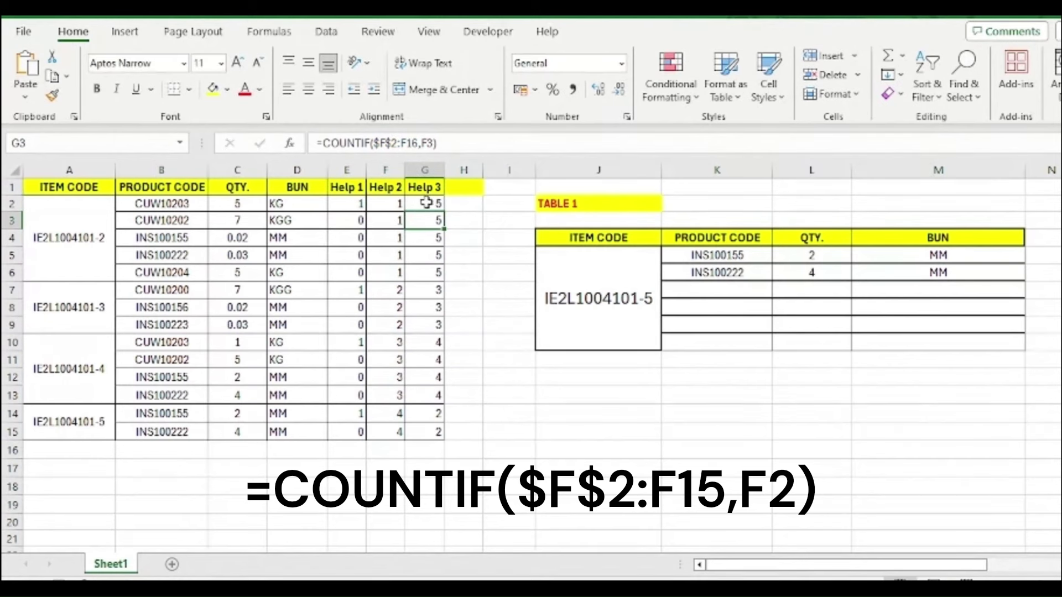
click(425, 203)
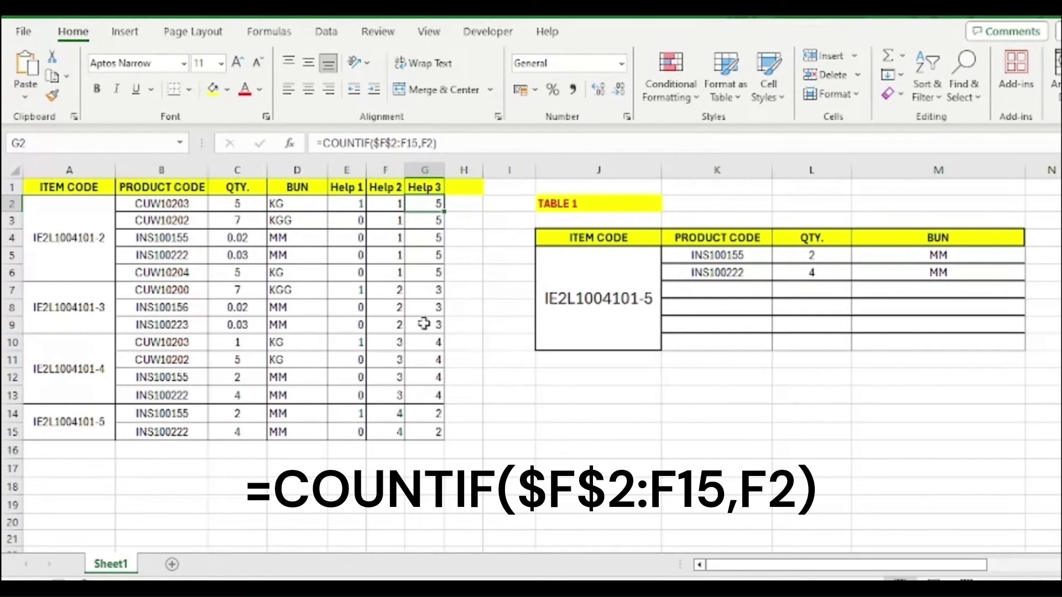
click(423, 221)
click(418, 238)
click(413, 285)
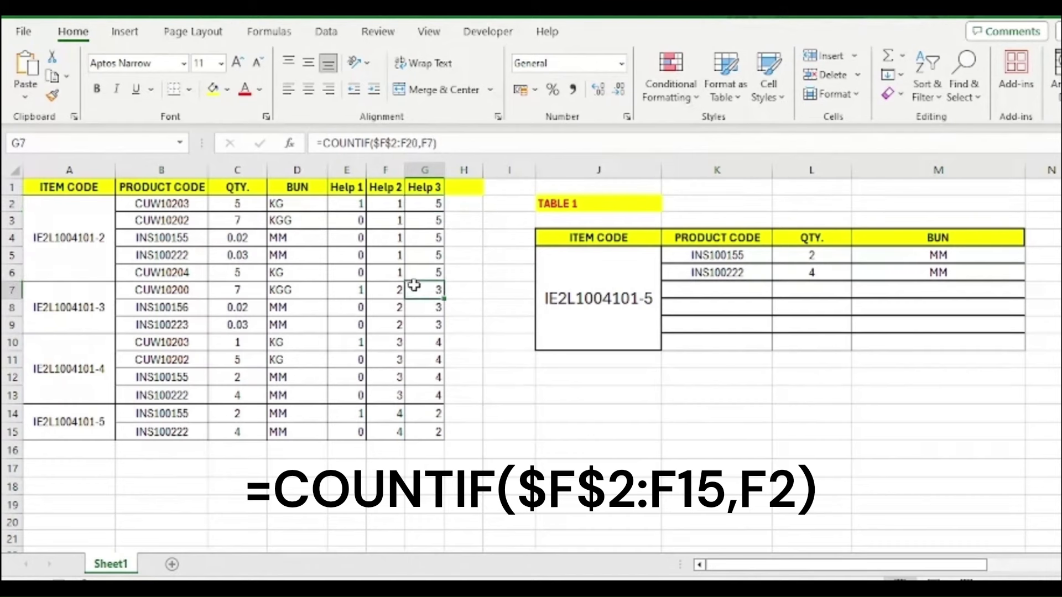
click(435, 205)
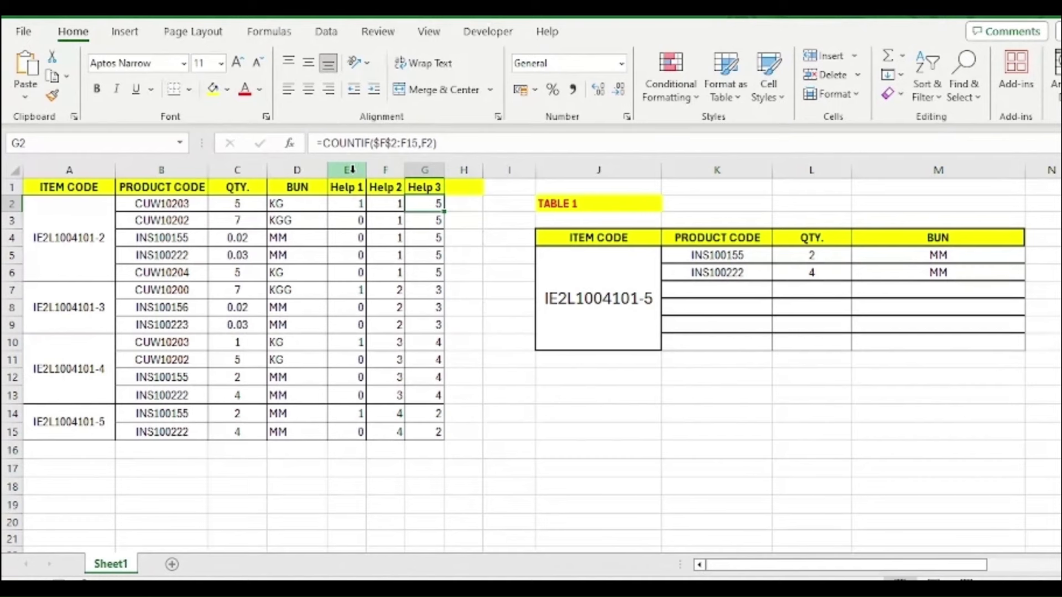
drag(351, 169, 460, 170)
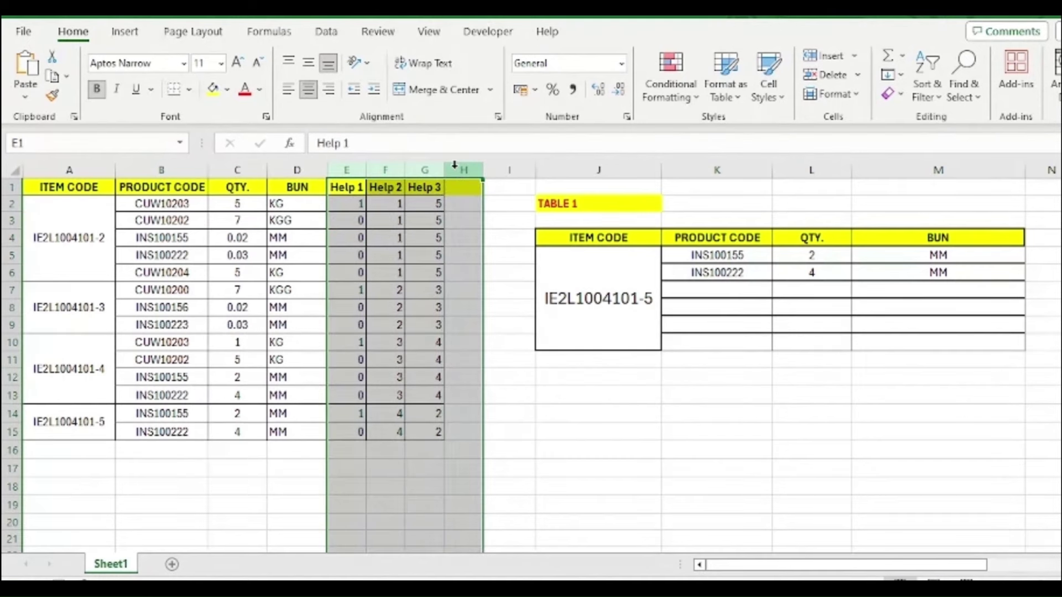
right_click(460, 169)
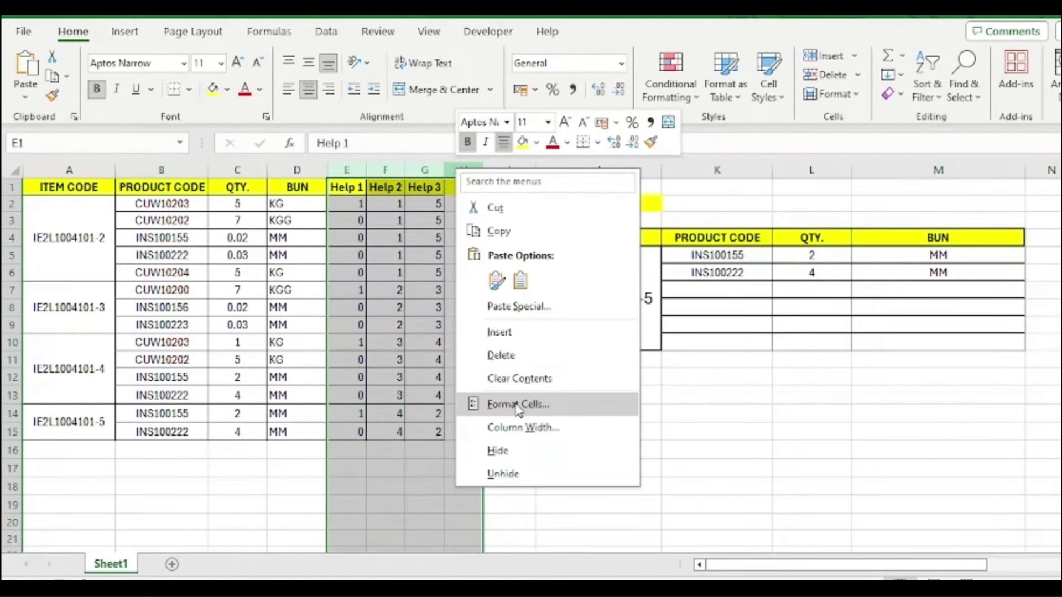
click(497, 452)
click(538, 448)
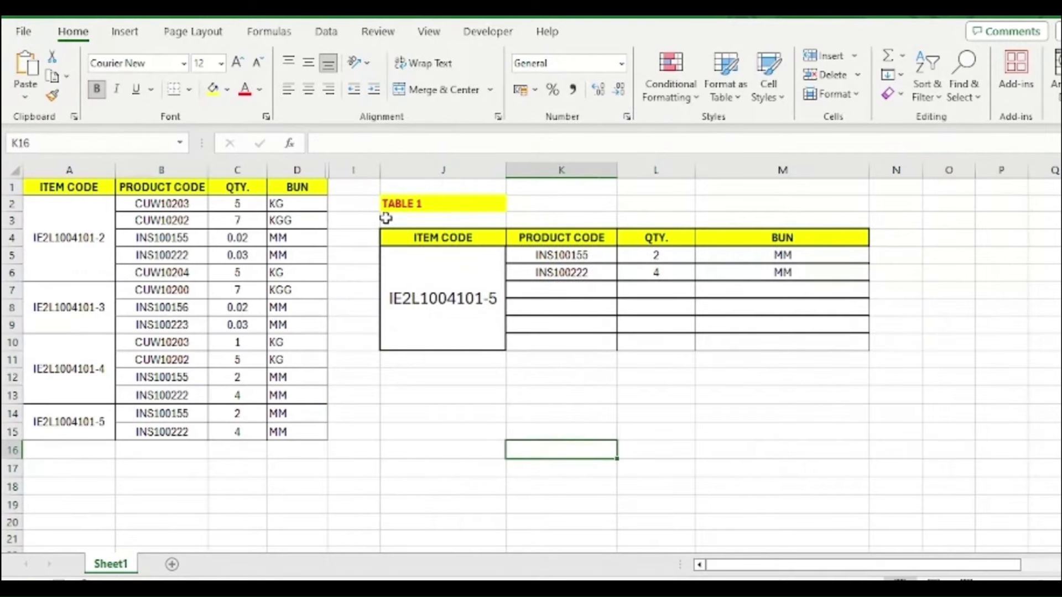
key(ctrl+z)
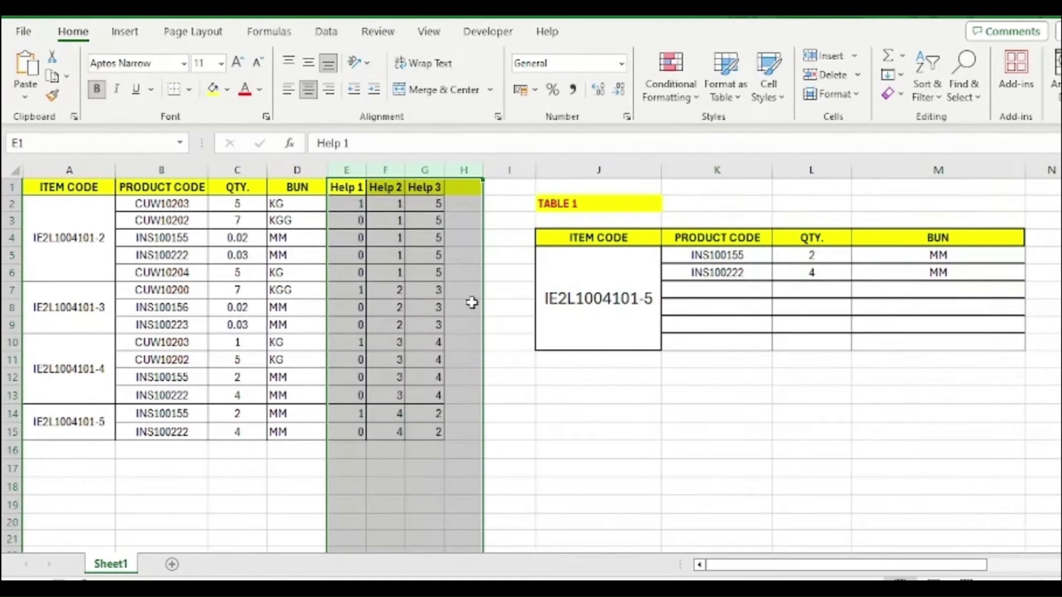
click(529, 398)
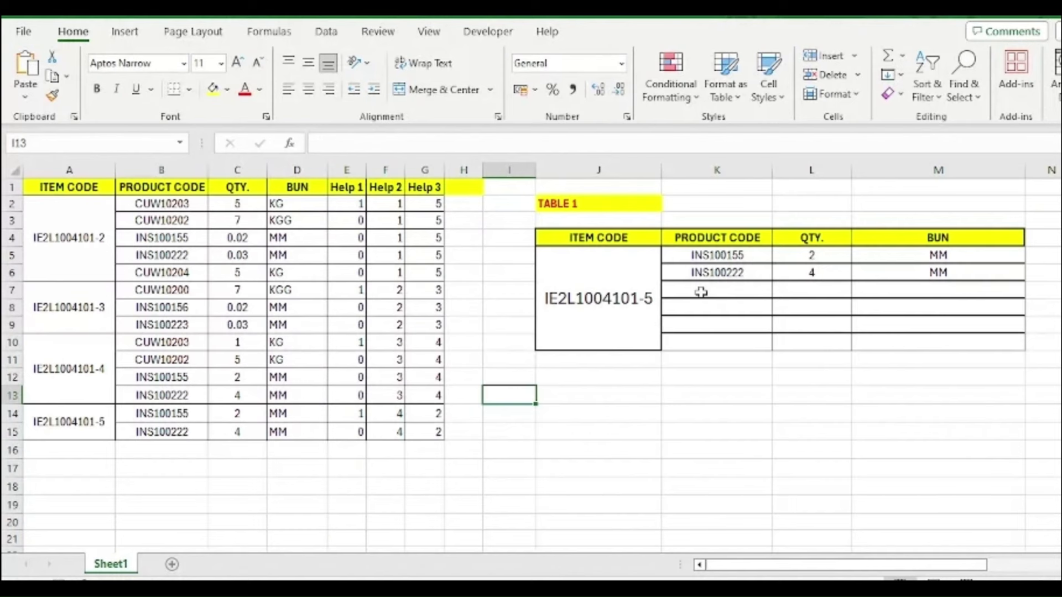
click(642, 313)
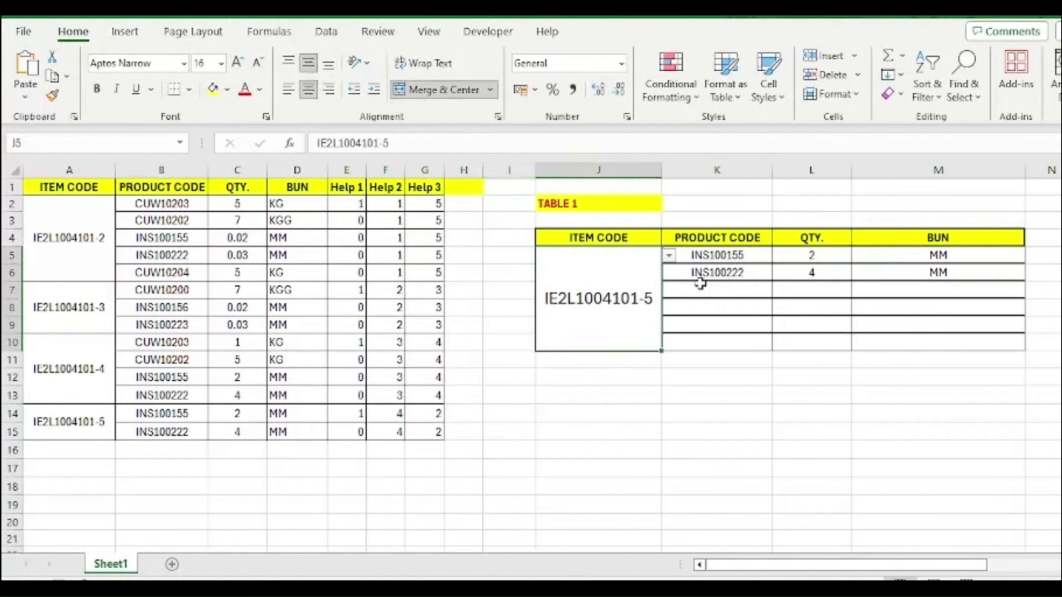
click(753, 260)
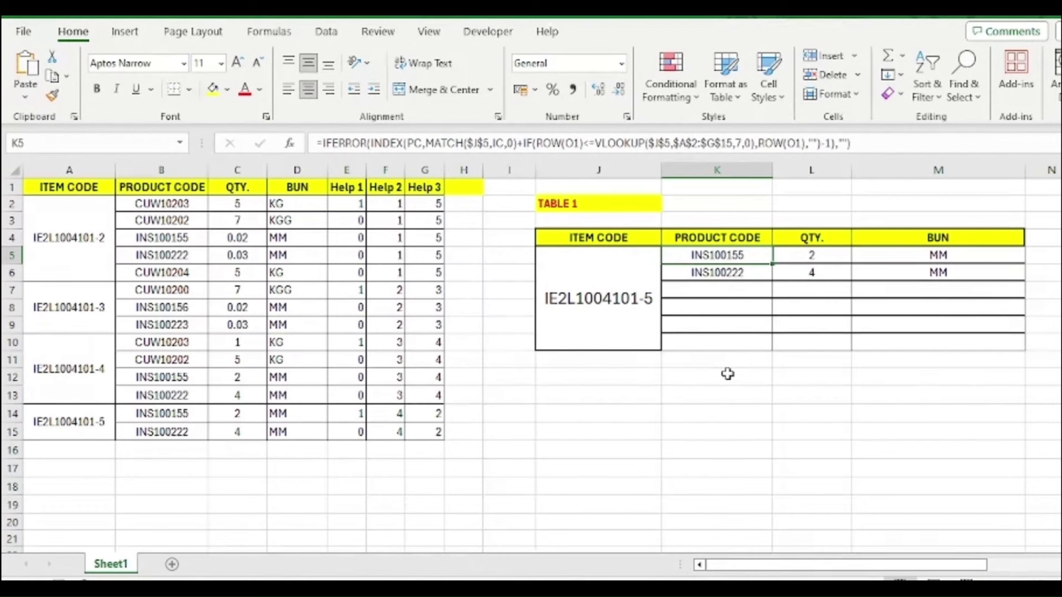
click(750, 277)
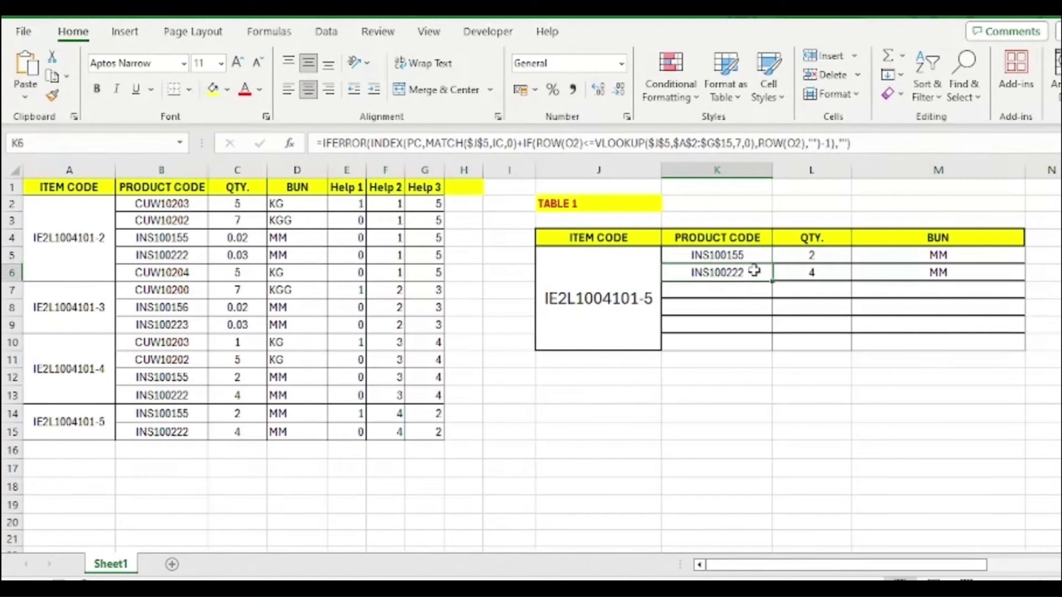
click(685, 376)
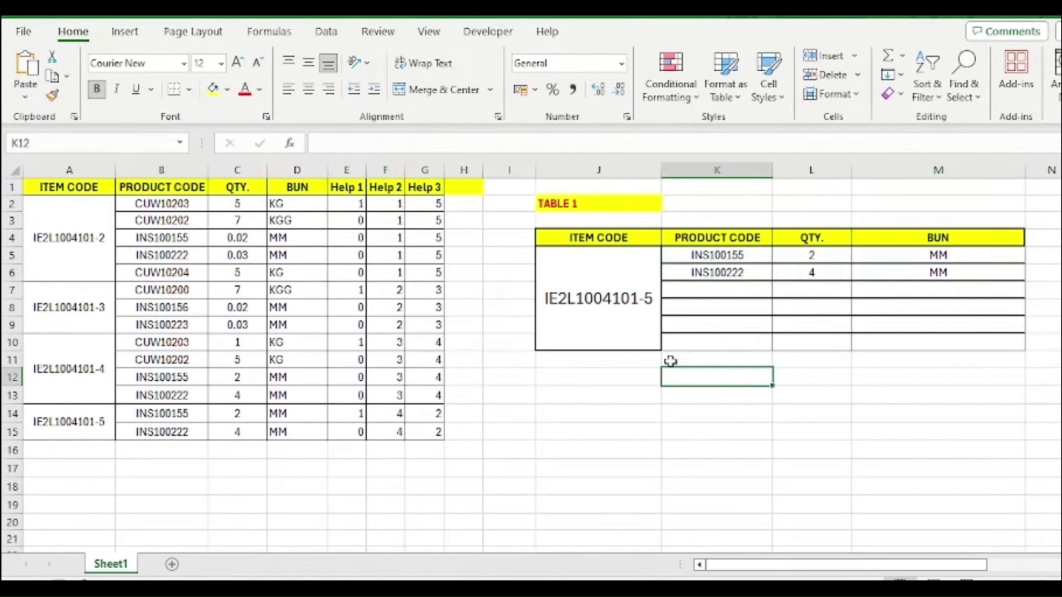
Enter =VLOOKUP(J5,A2:G15,2,0) in K12 so it returns INS100155.
text(=)
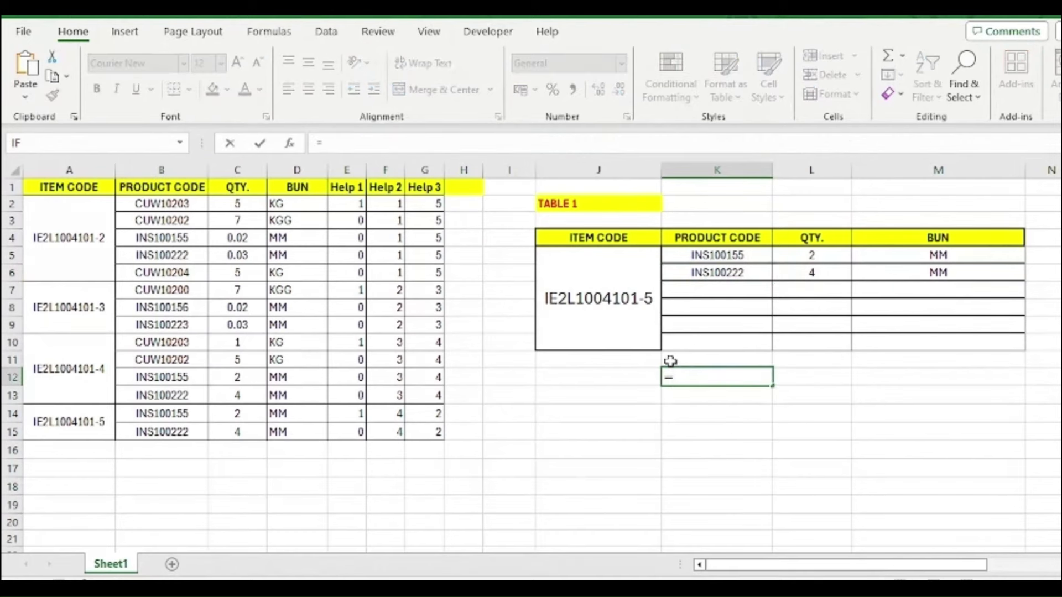
text(vl)
key(Tab)
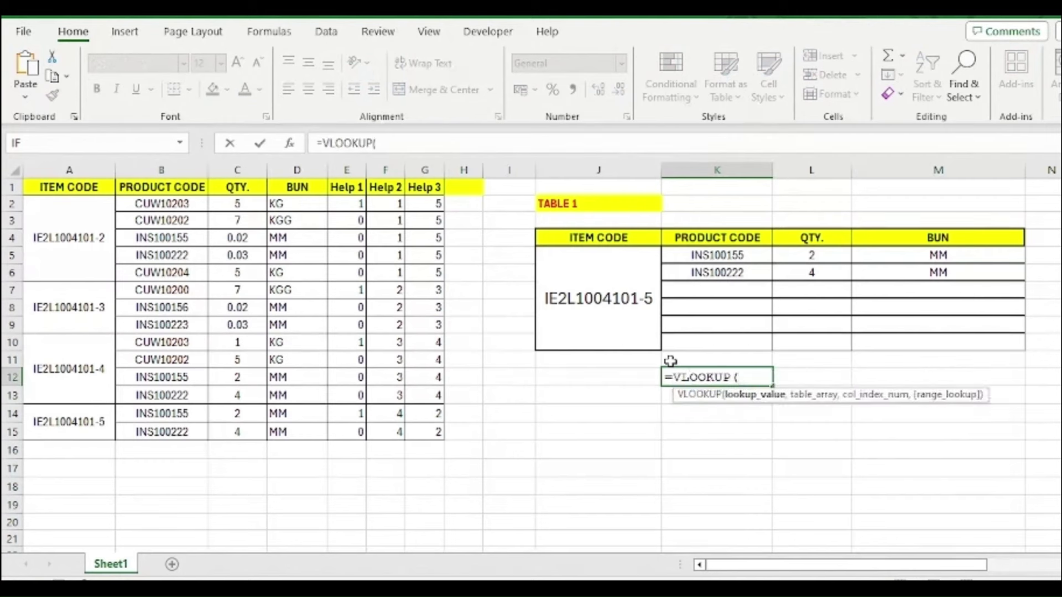
click(639, 314)
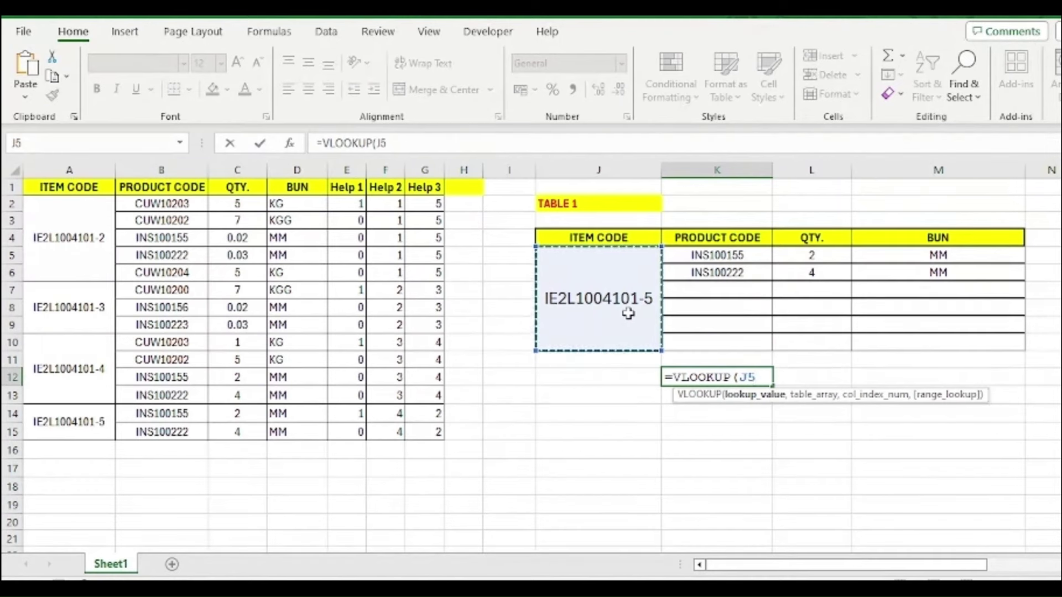
text(,)
click(60, 219)
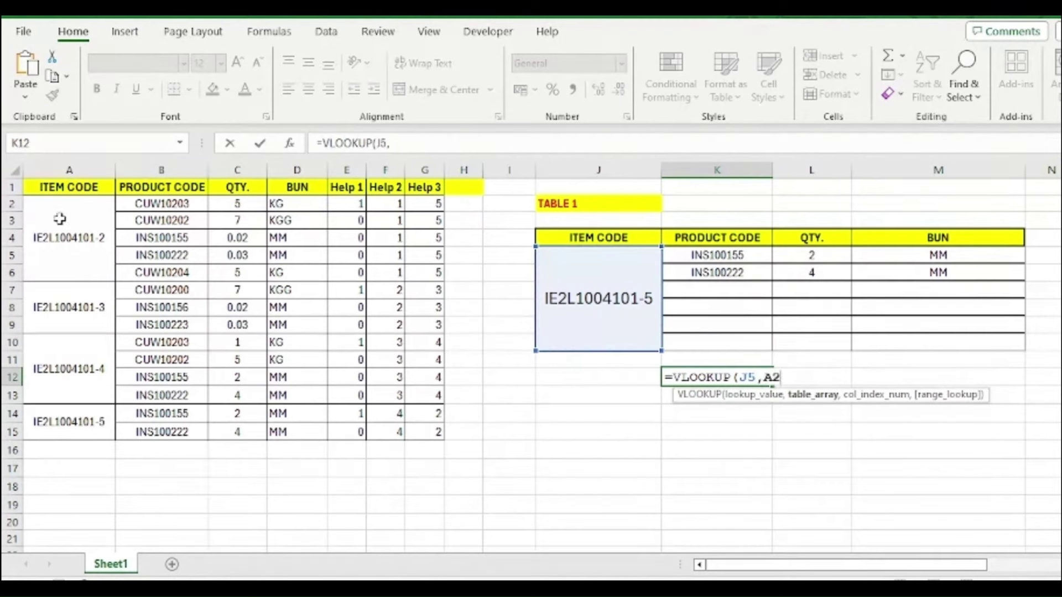
drag(60, 219, 436, 432)
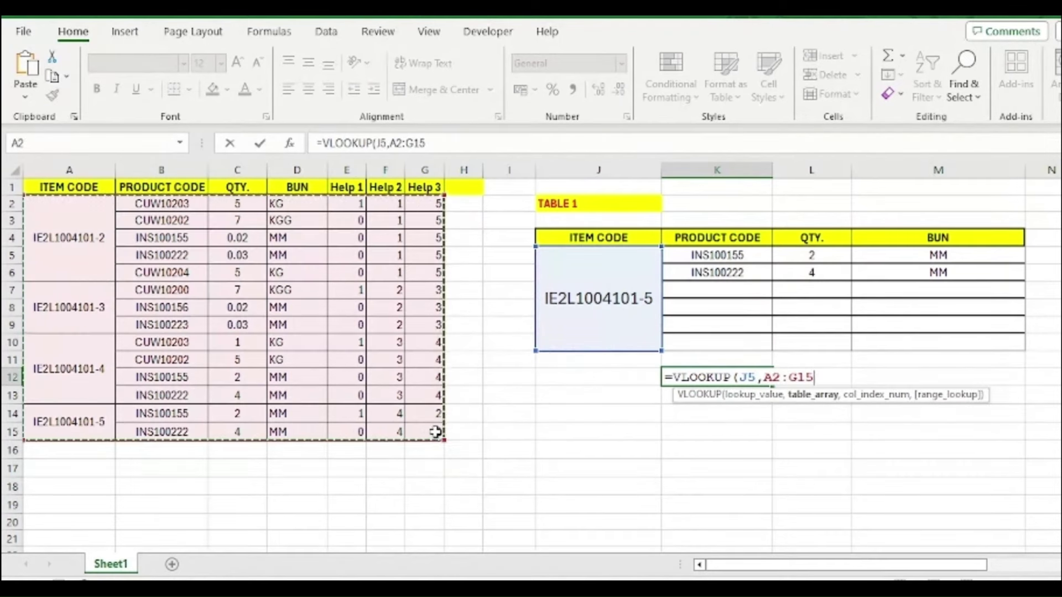
text(,)
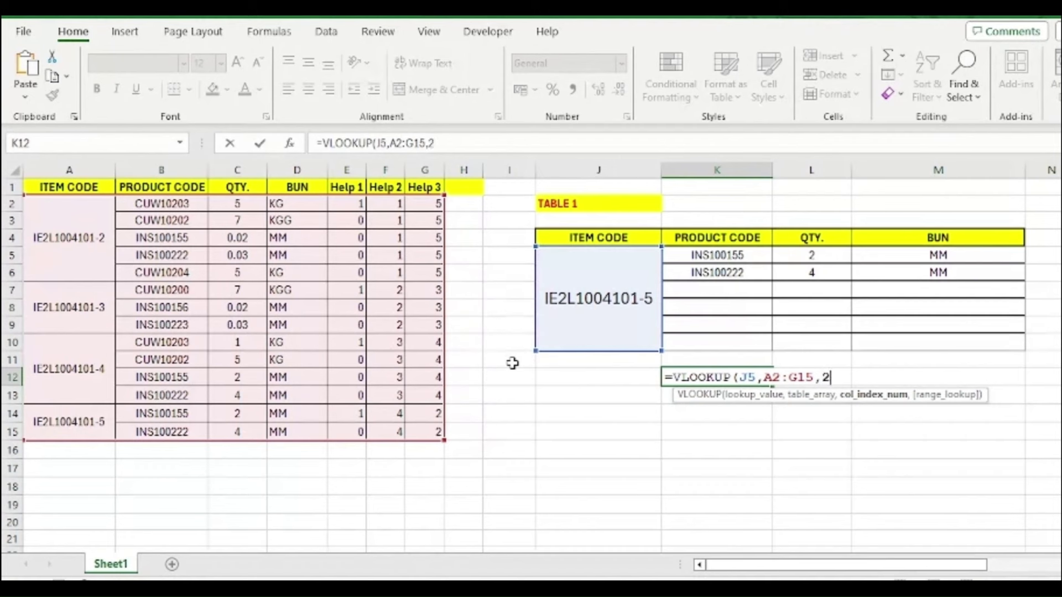
text(2,0)
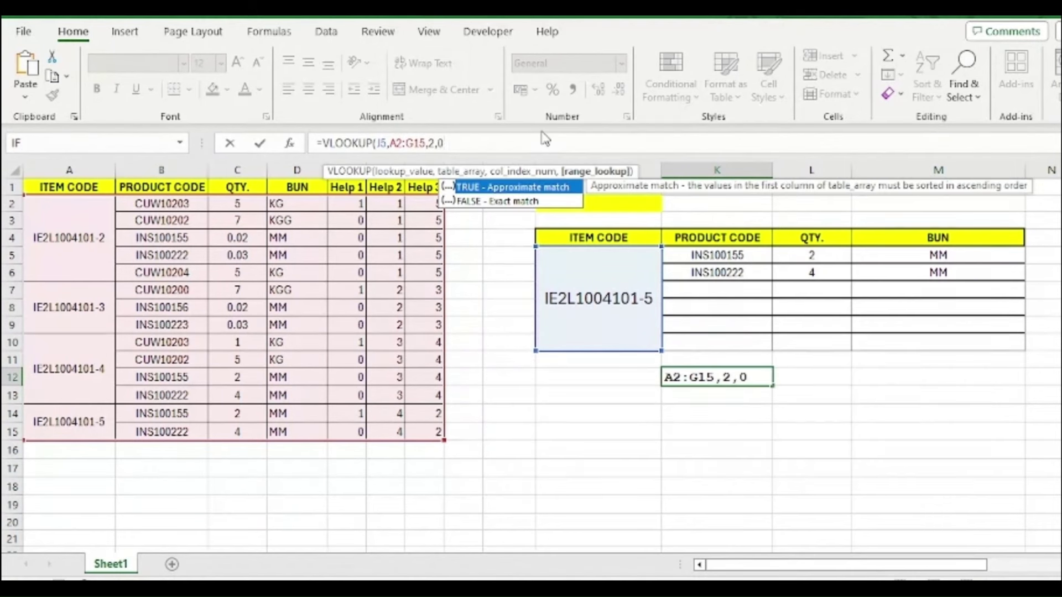
text())
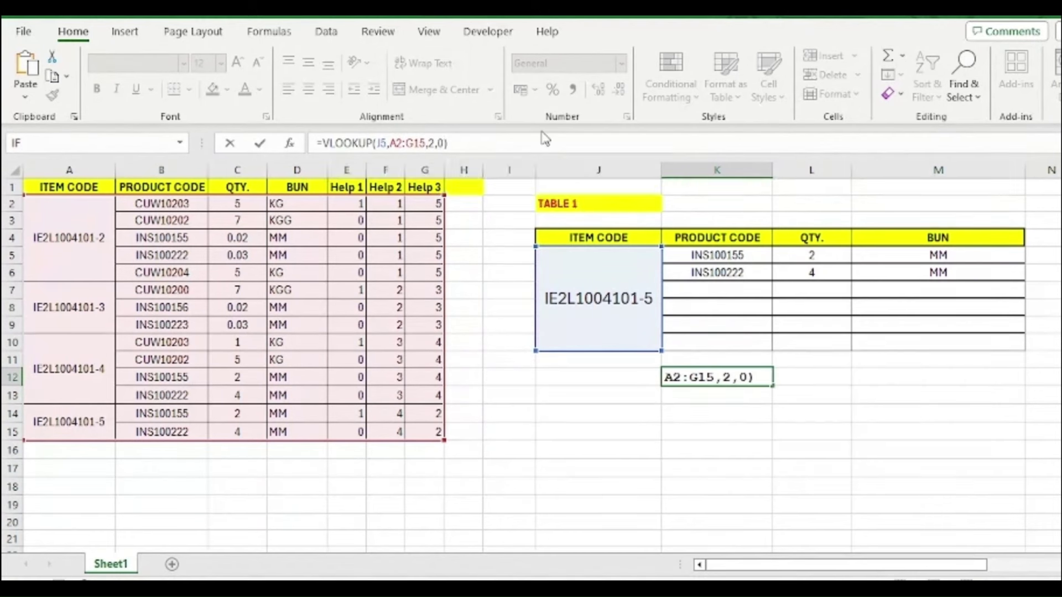
key(Return)
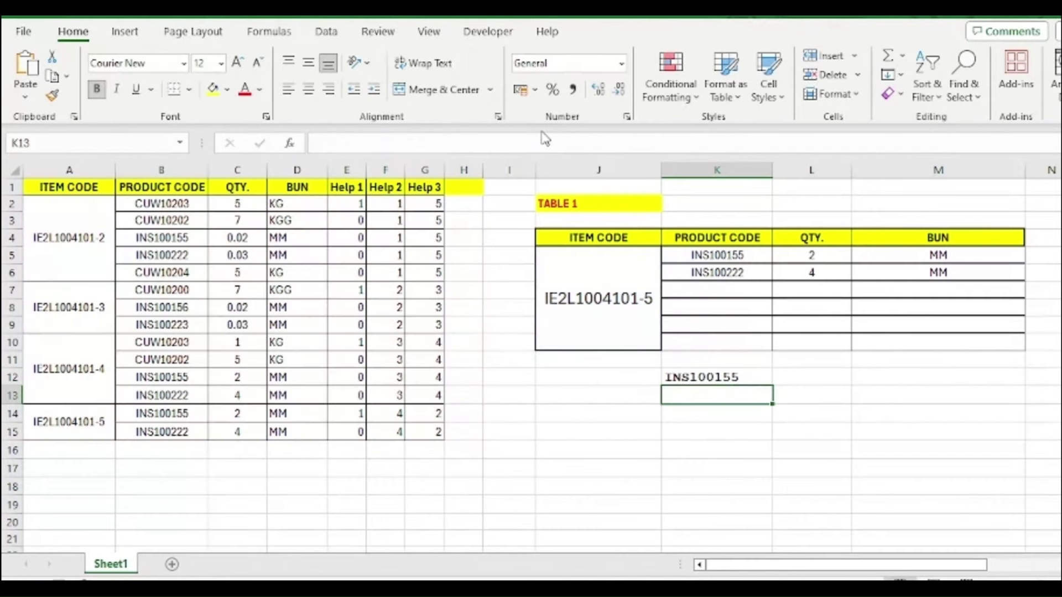
Fill the K12 VLOOKUP down to K14 and inspect the #N/A result in K13.
key(Up)
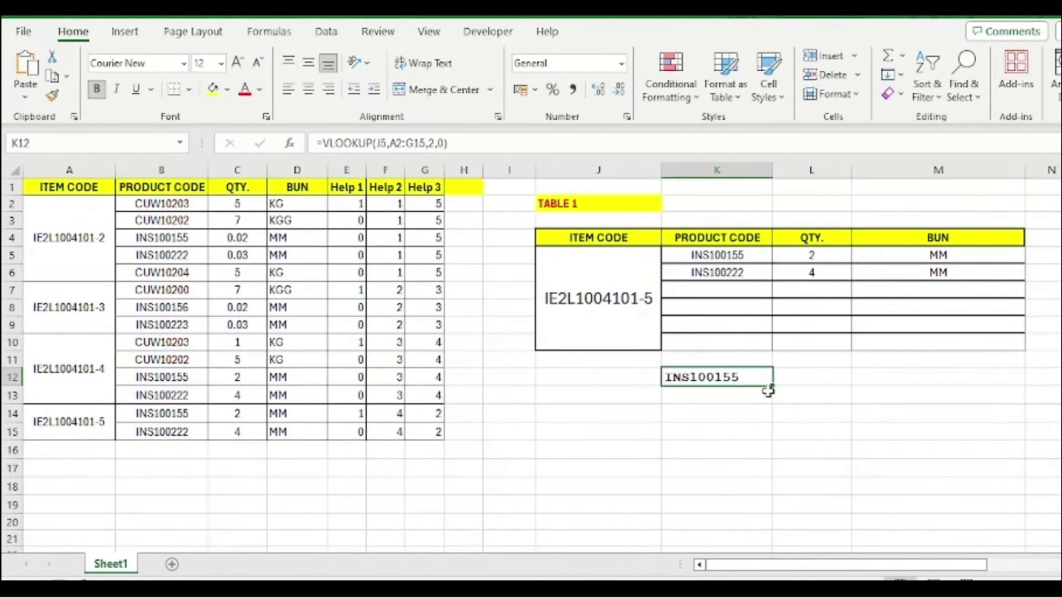
drag(742, 379, 747, 408)
key(ctrl+d)
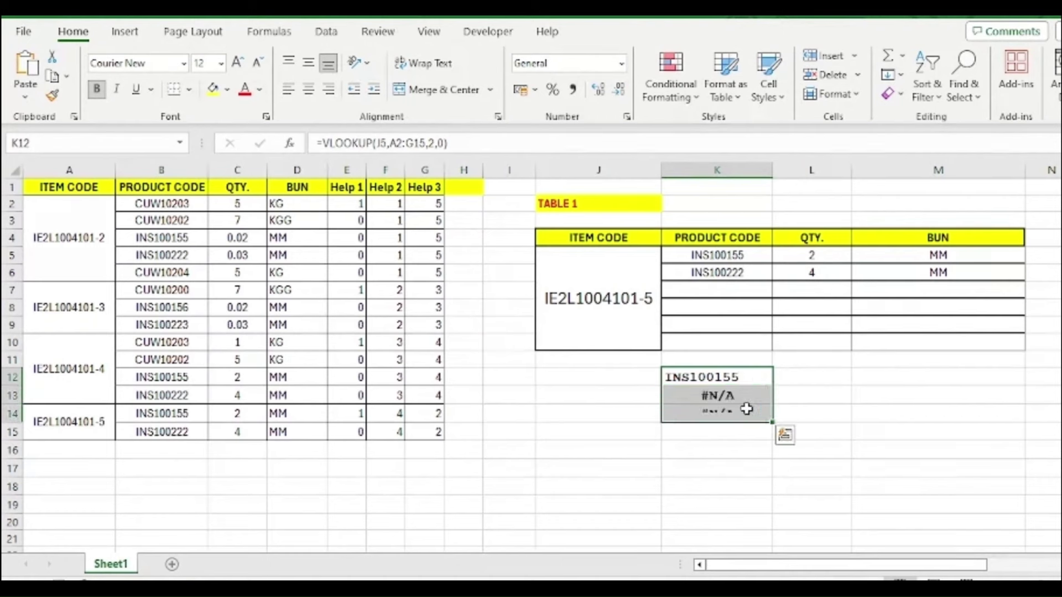
click(732, 396)
click(733, 376)
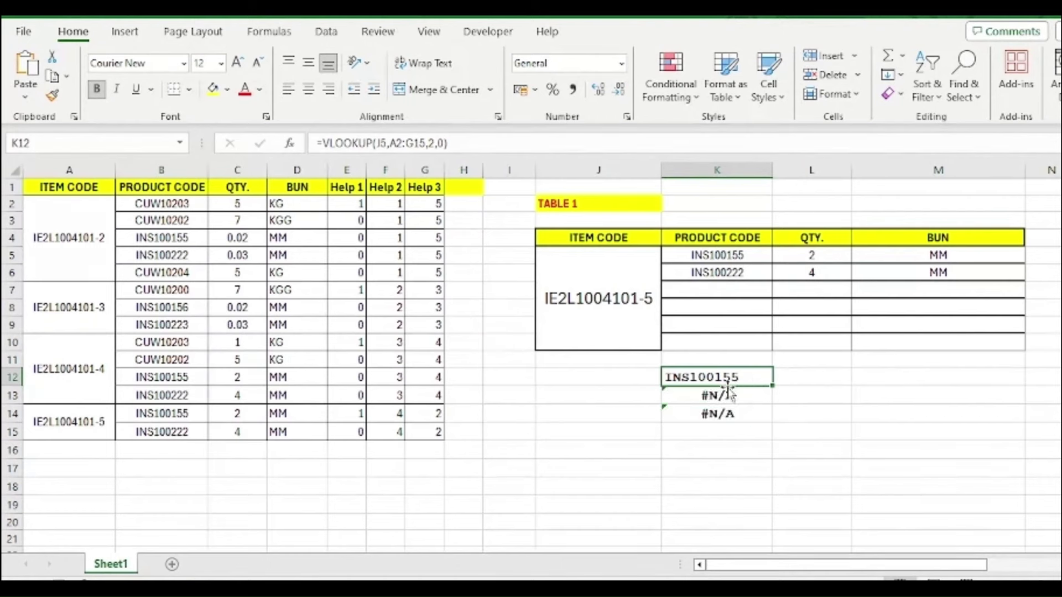
click(724, 396)
click(729, 378)
Make K12's lookup range A2:G15 absolute and refill it down to K14.
click(381, 141)
key(F4)
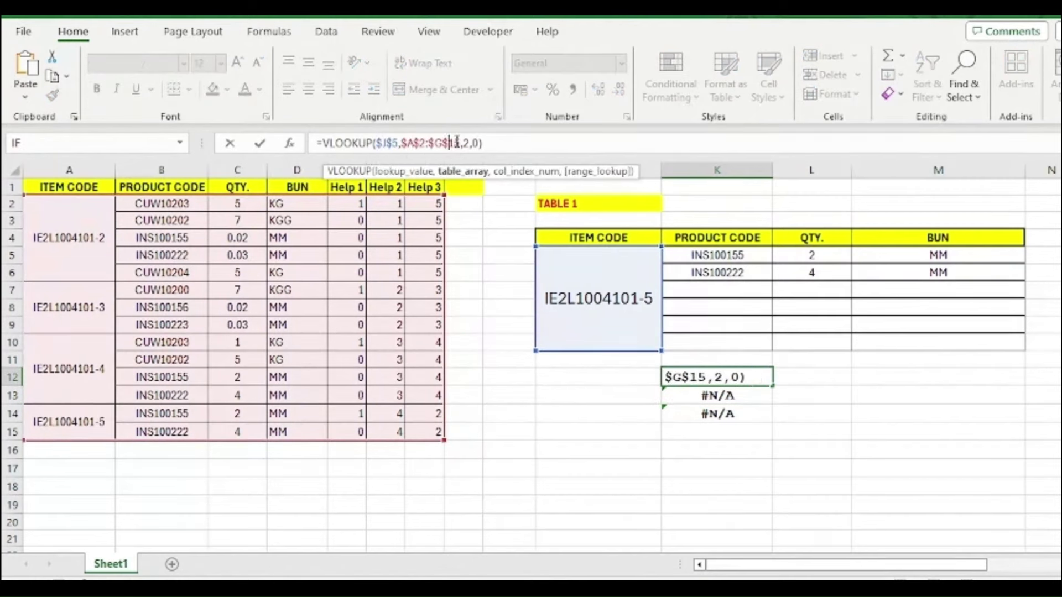
key(Return)
drag(737, 372, 739, 413)
key(ctrl+d)
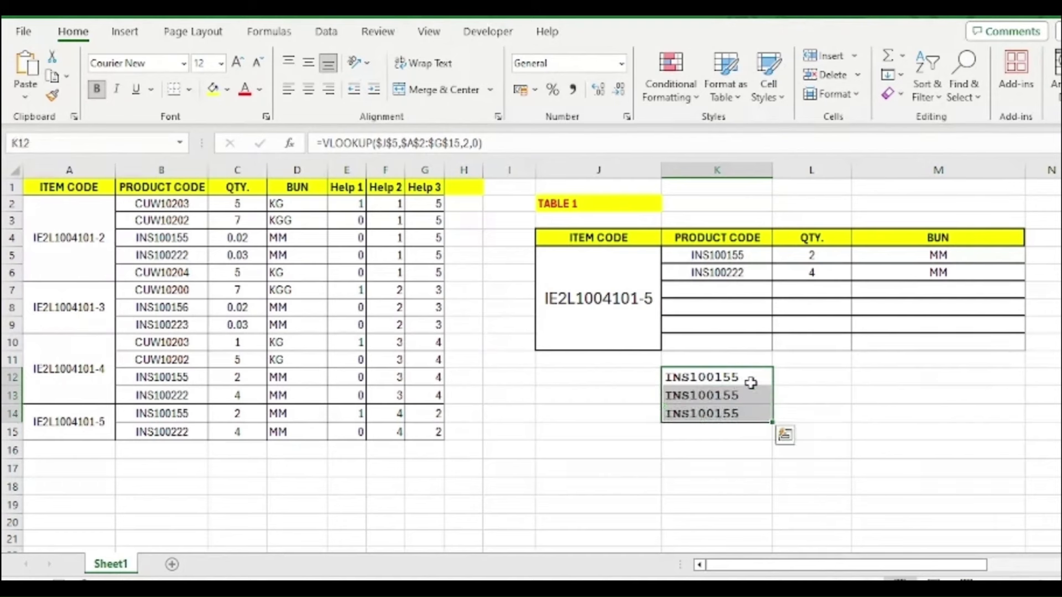
Add +1 to the VLOOKUP formula in K13.
click(742, 394)
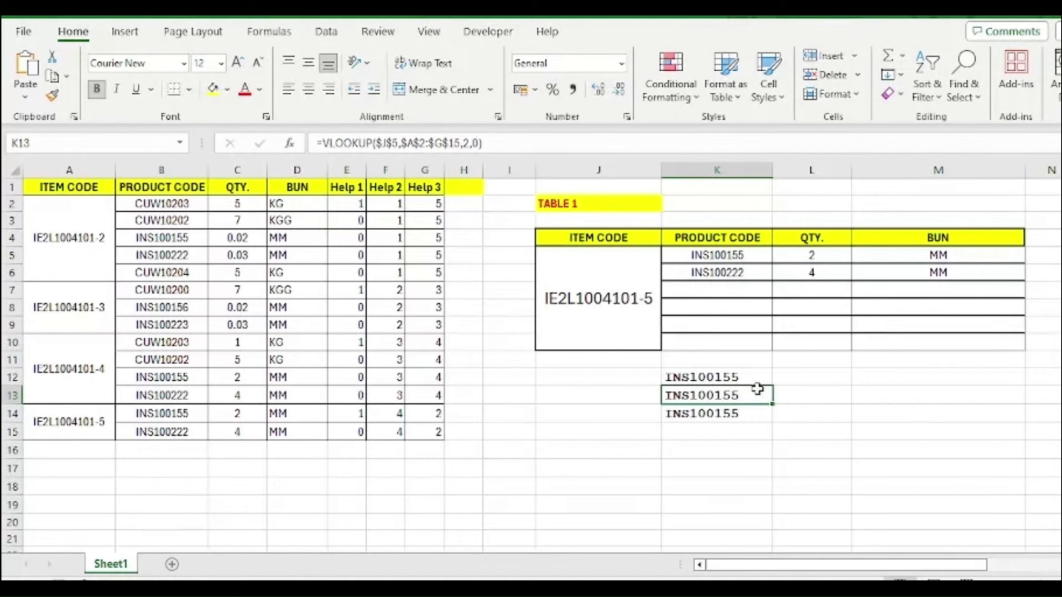
click(566, 144)
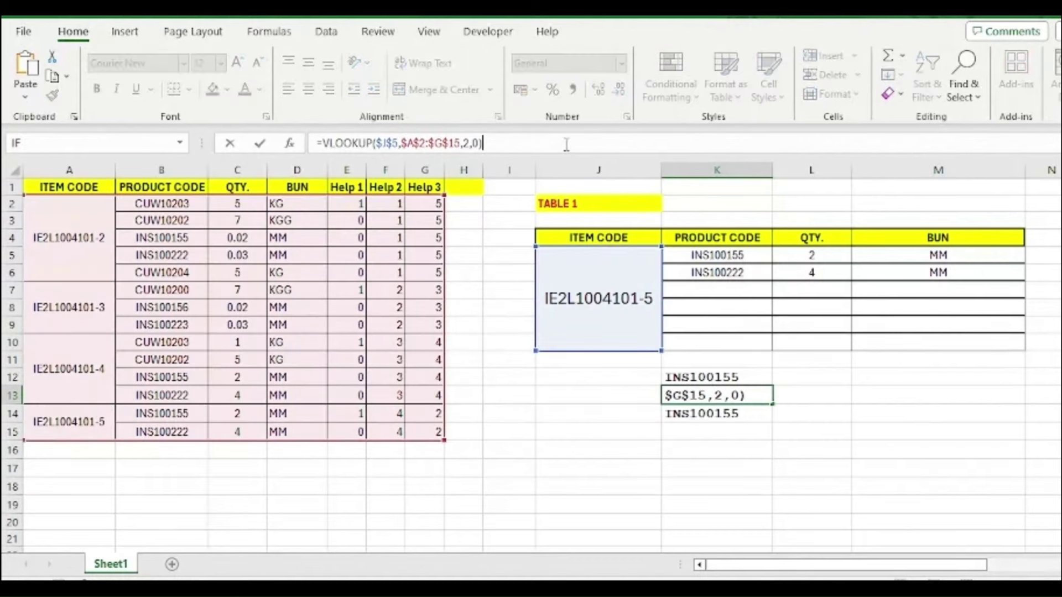
text(+1)
key(Return)
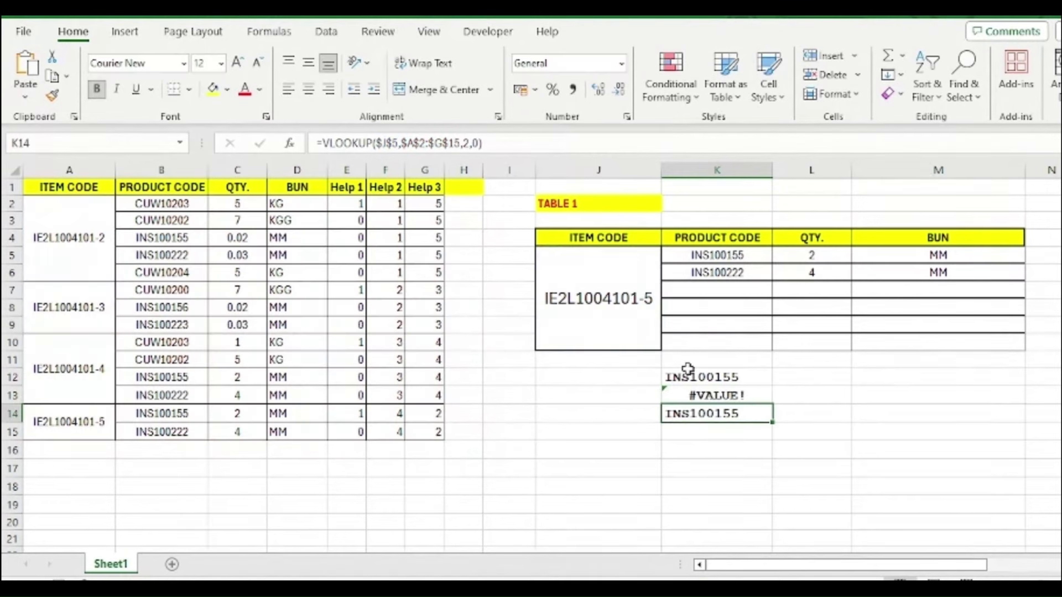
Clear the trial lookup results in K12:K15.
click(725, 377)
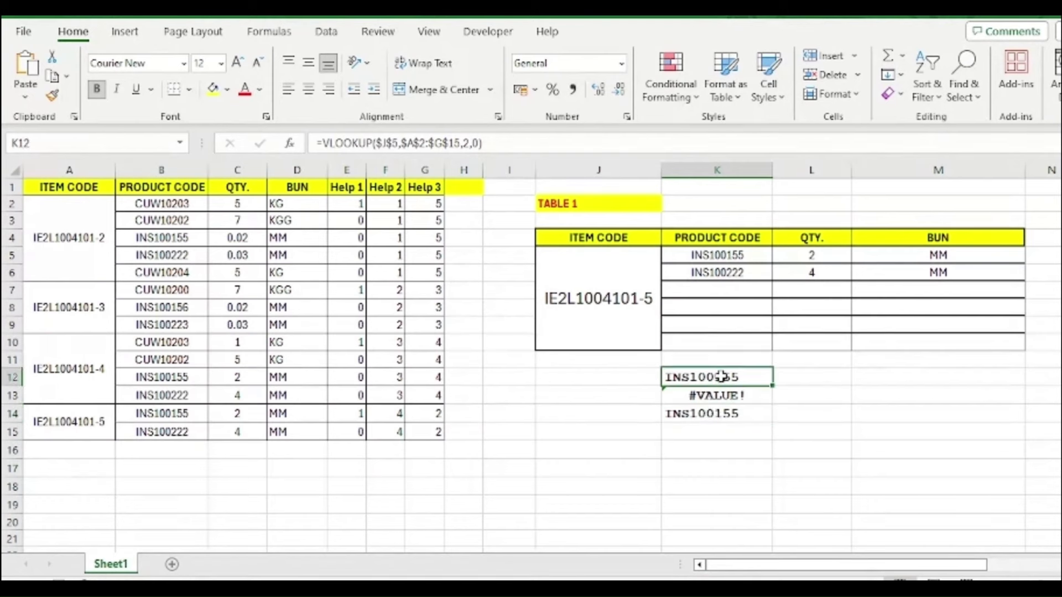
drag(724, 377, 718, 431)
key(Delete)
click(716, 370)
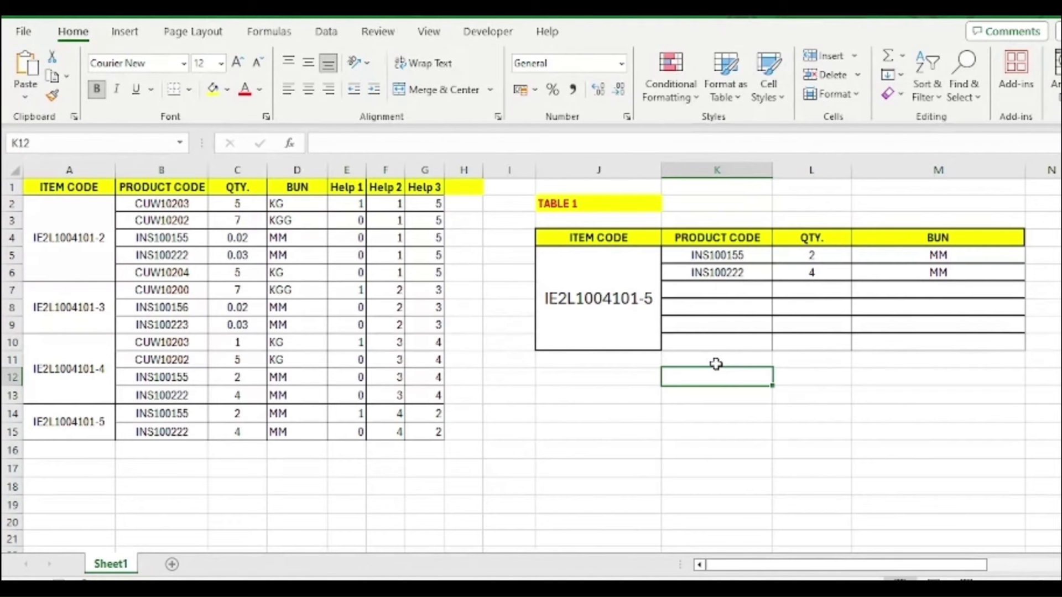
Start an INDEX formula in K12 using the product code column PC as its array.
text(=ind)
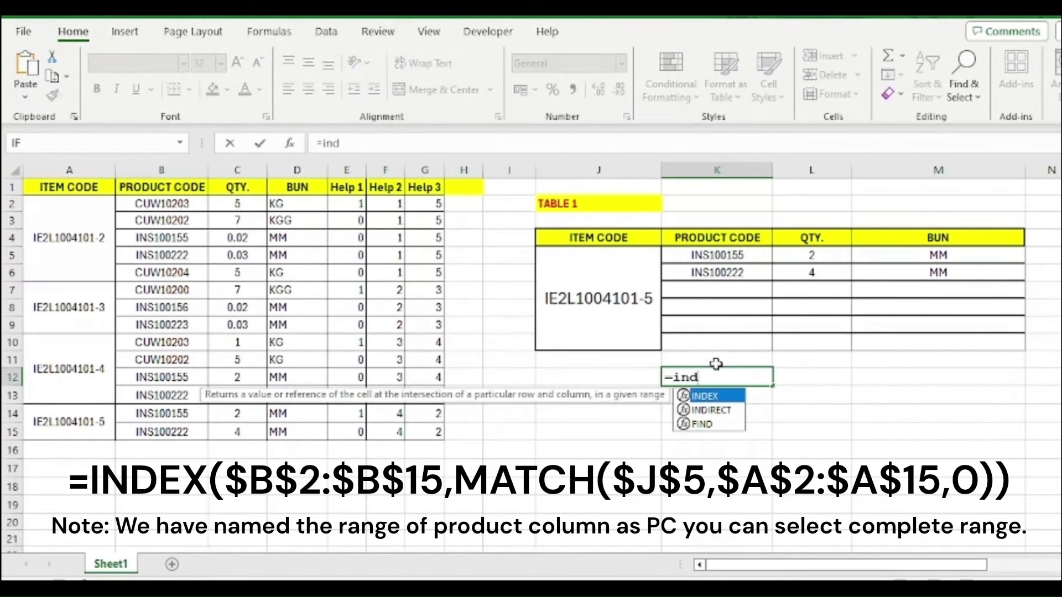
key(Tab)
text(q)
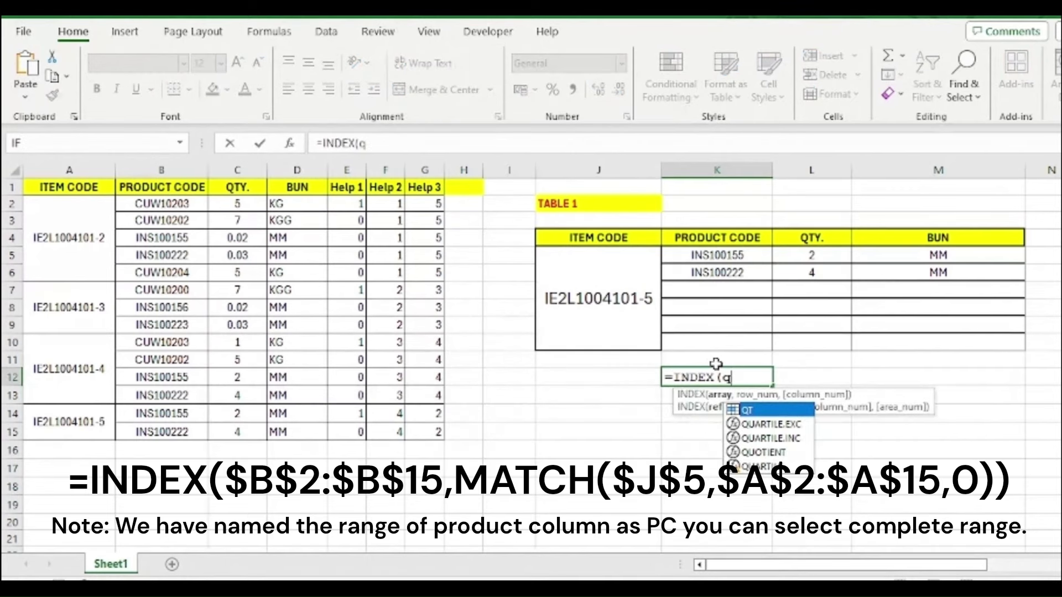
key(BackSpace)
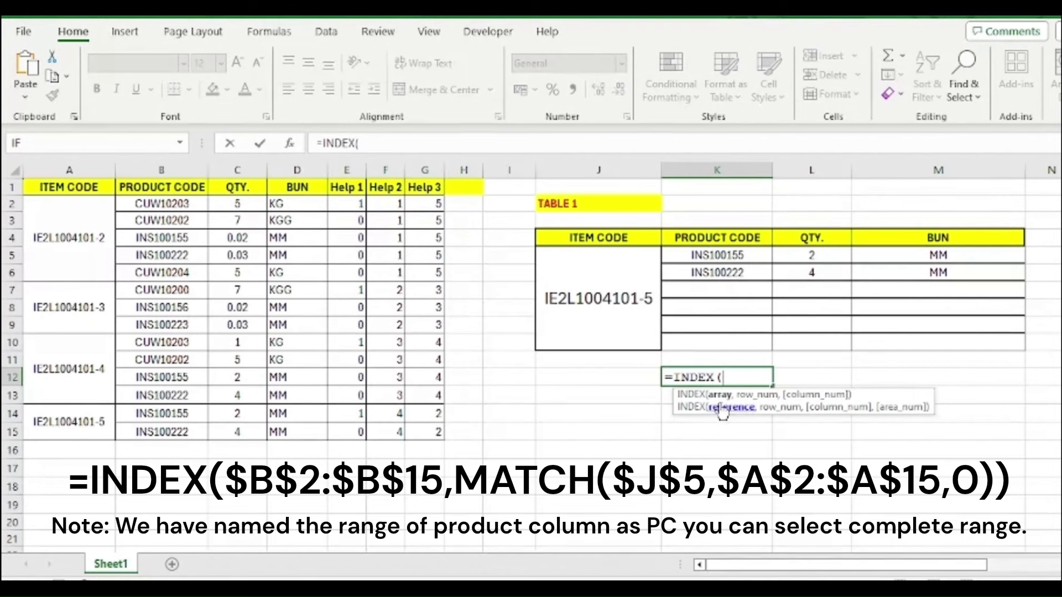
drag(182, 203, 188, 437)
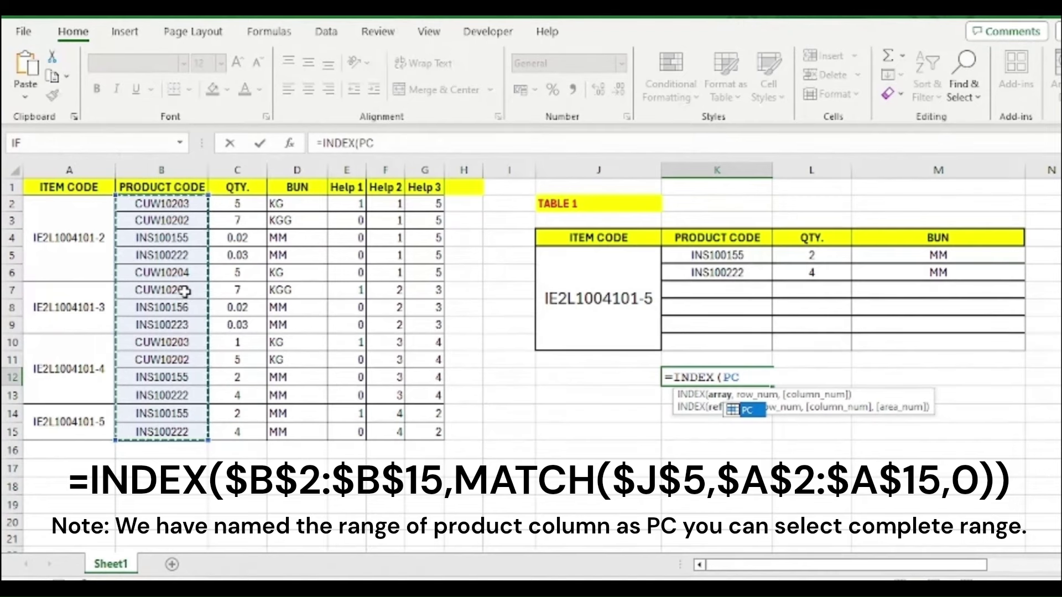
Complete K12 as =INDEX(PC,MATCH(J5,IC,0)) and commit it.
text(,)
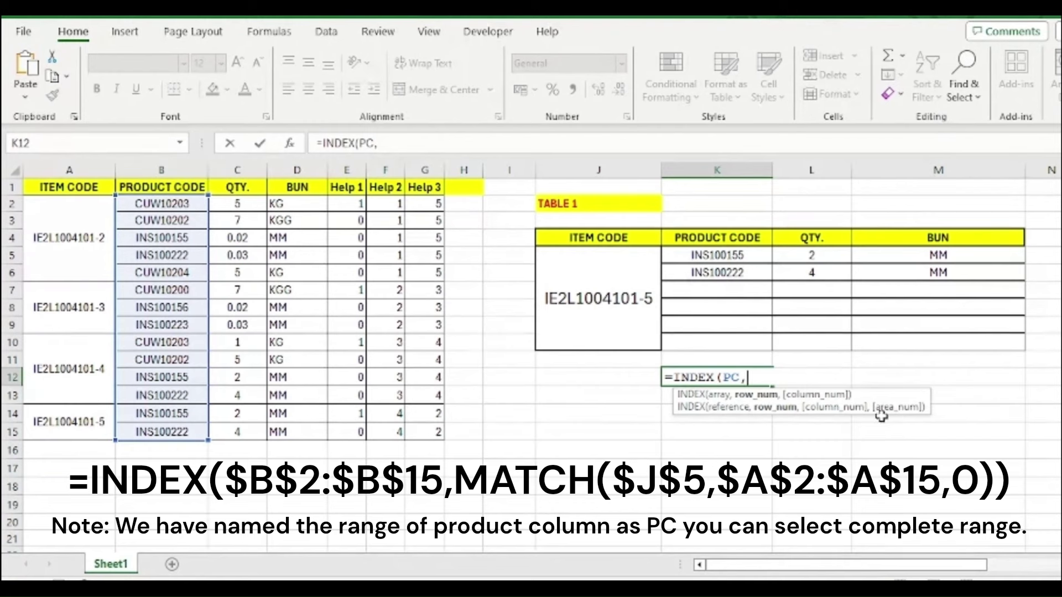
text(matc)
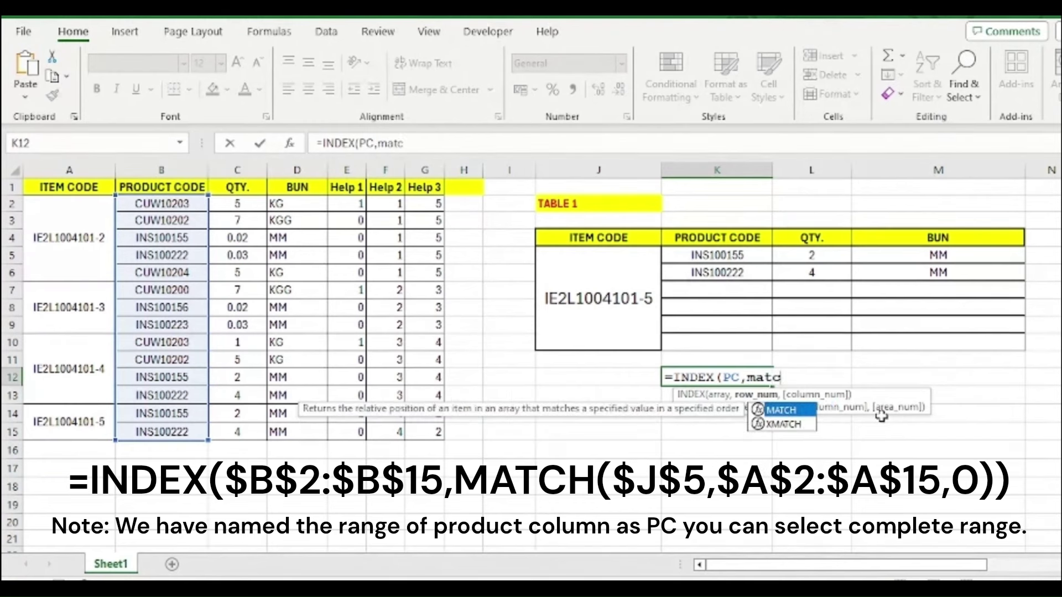
key(Tab)
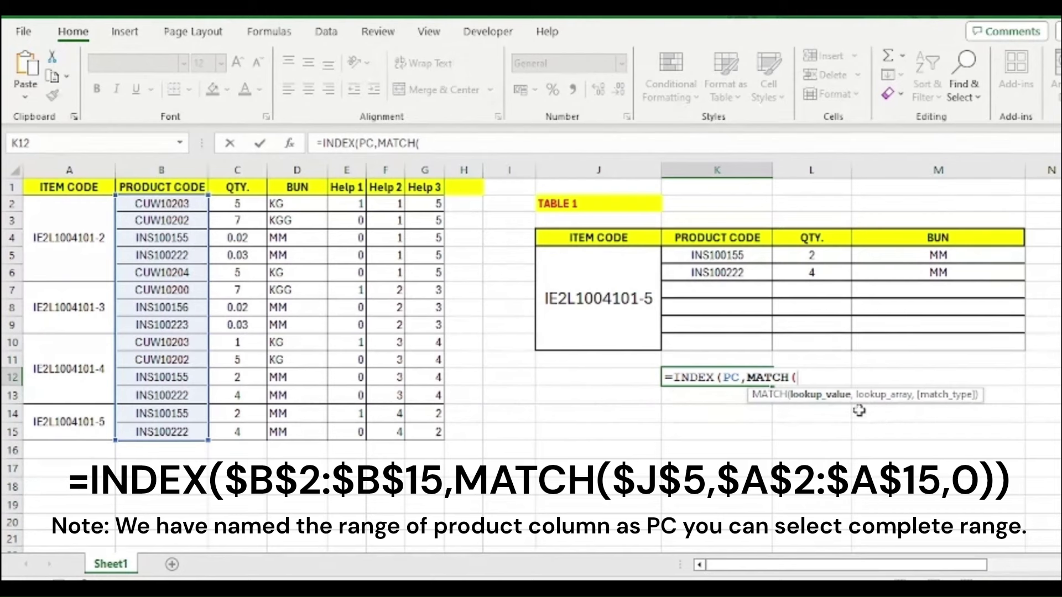
click(595, 298)
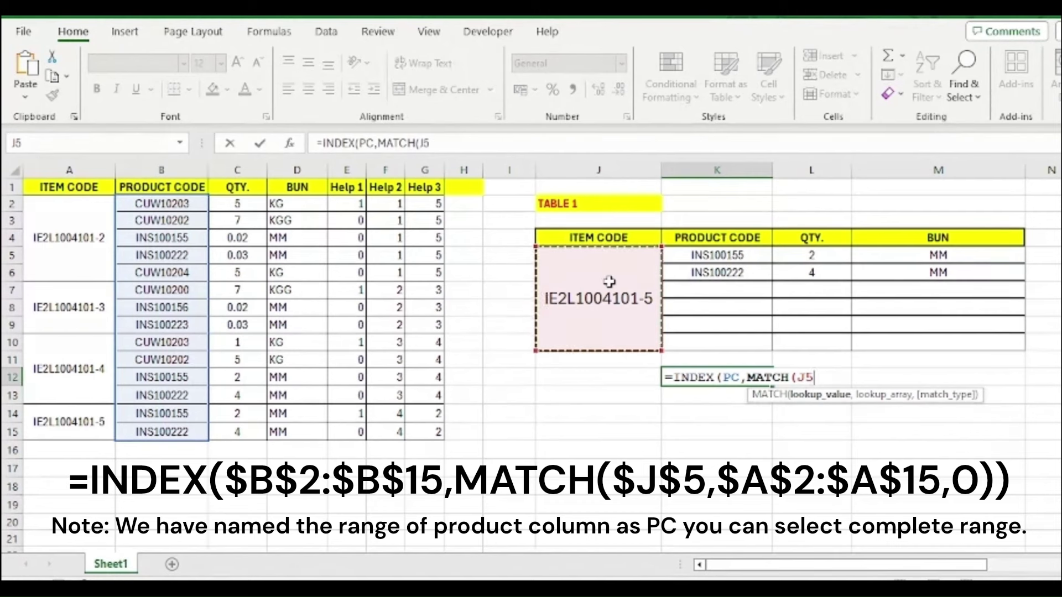
text(,)
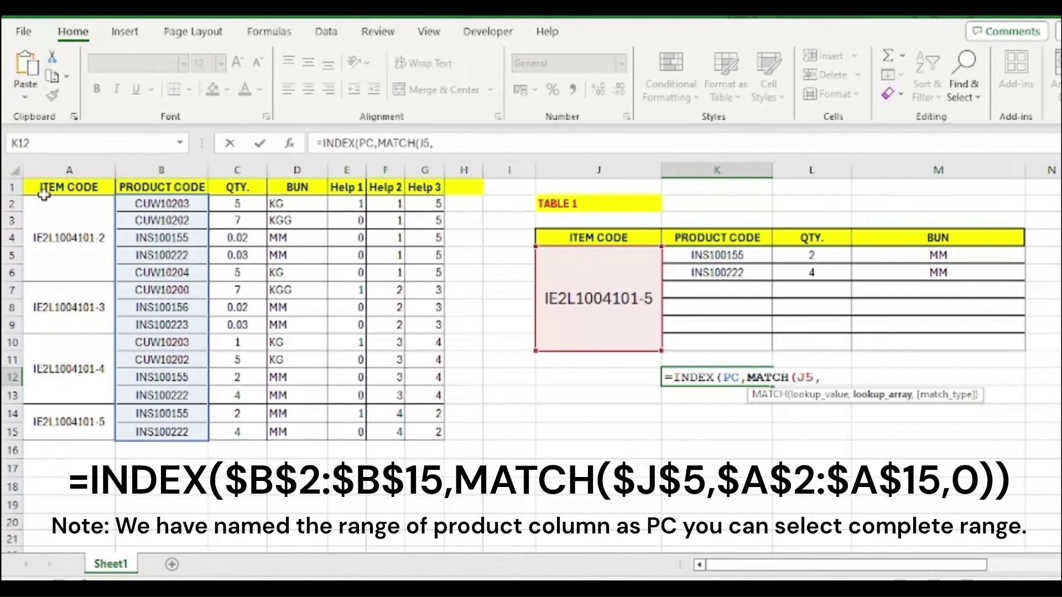
drag(58, 205, 58, 418)
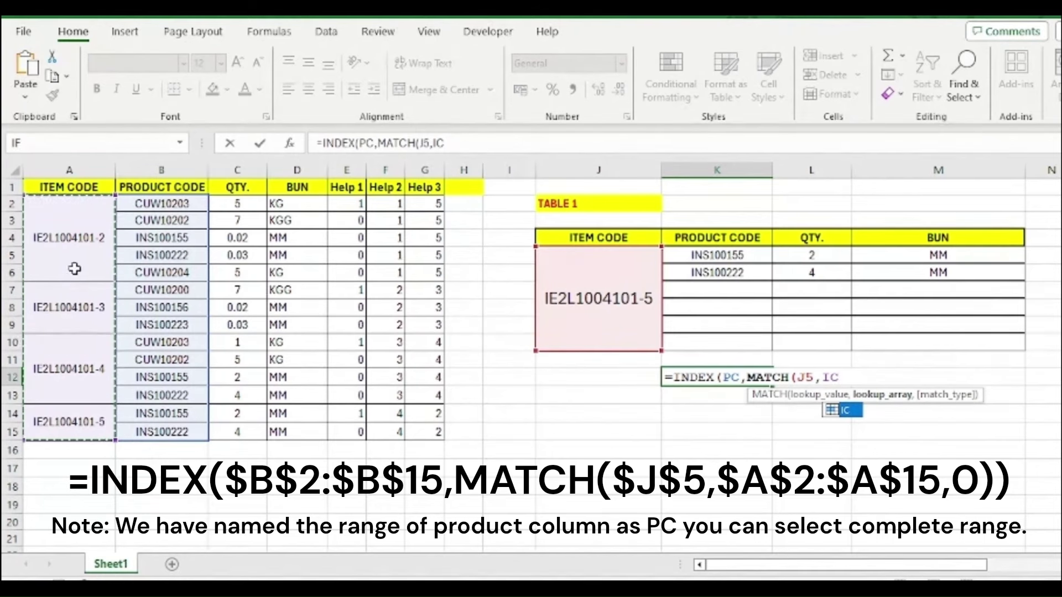
text(,)
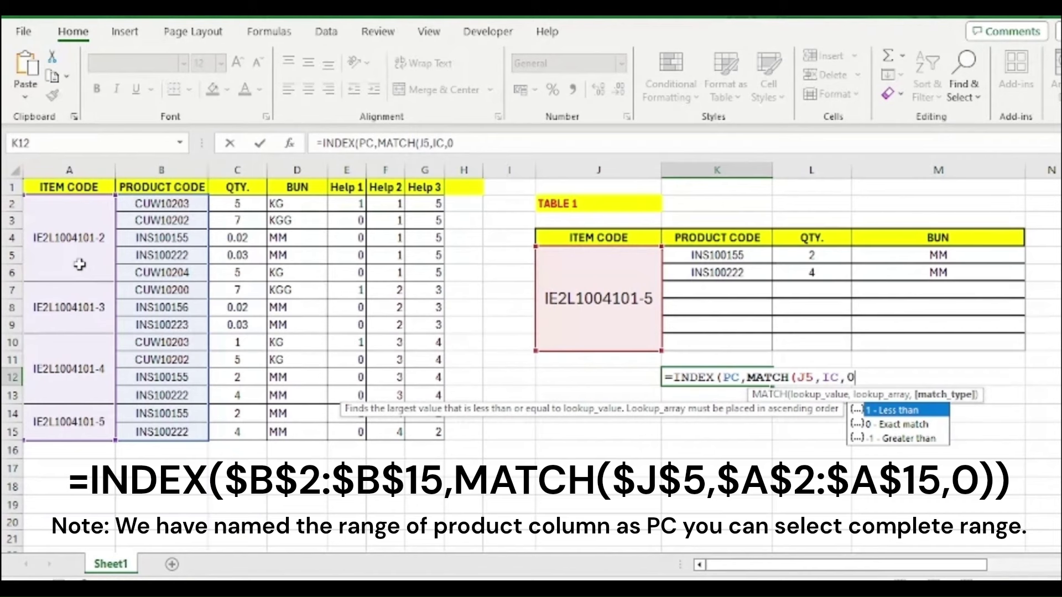
text(0))
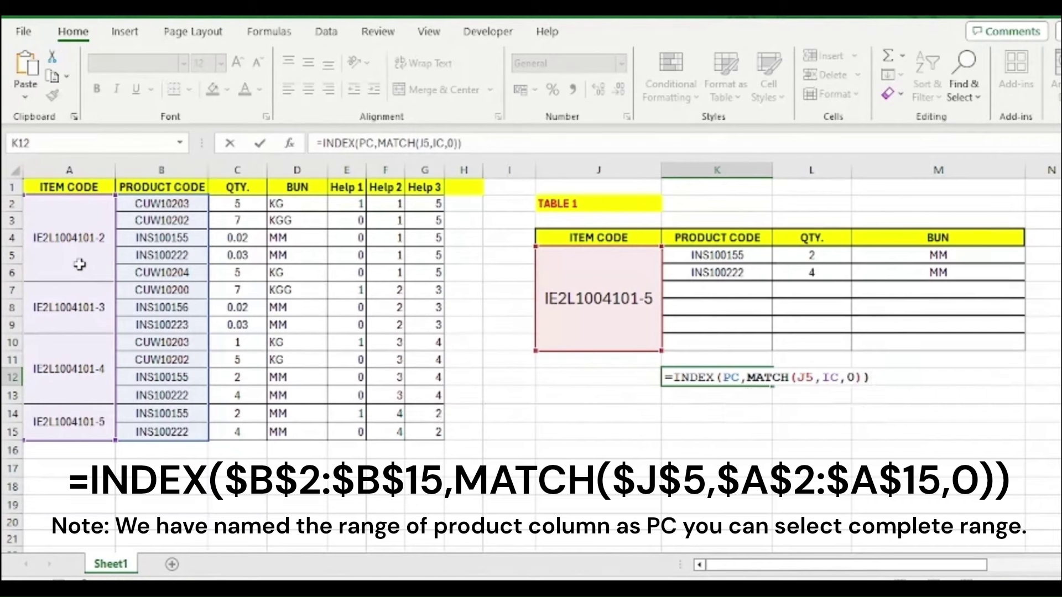
key(Return)
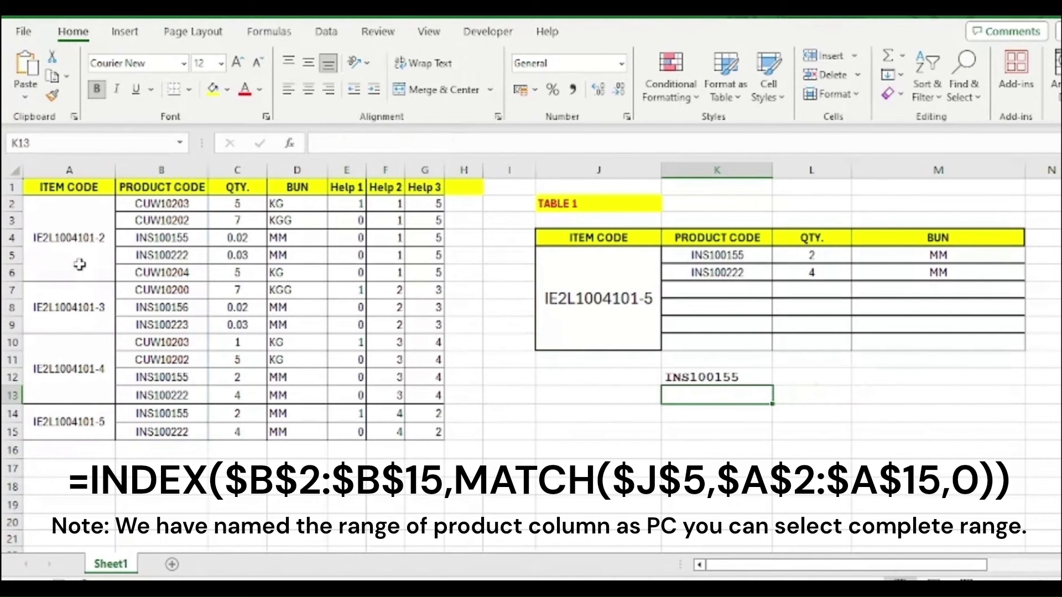
Switch J5 to item IE2L1004101-2 and fill K12's formula down to K16.
click(747, 376)
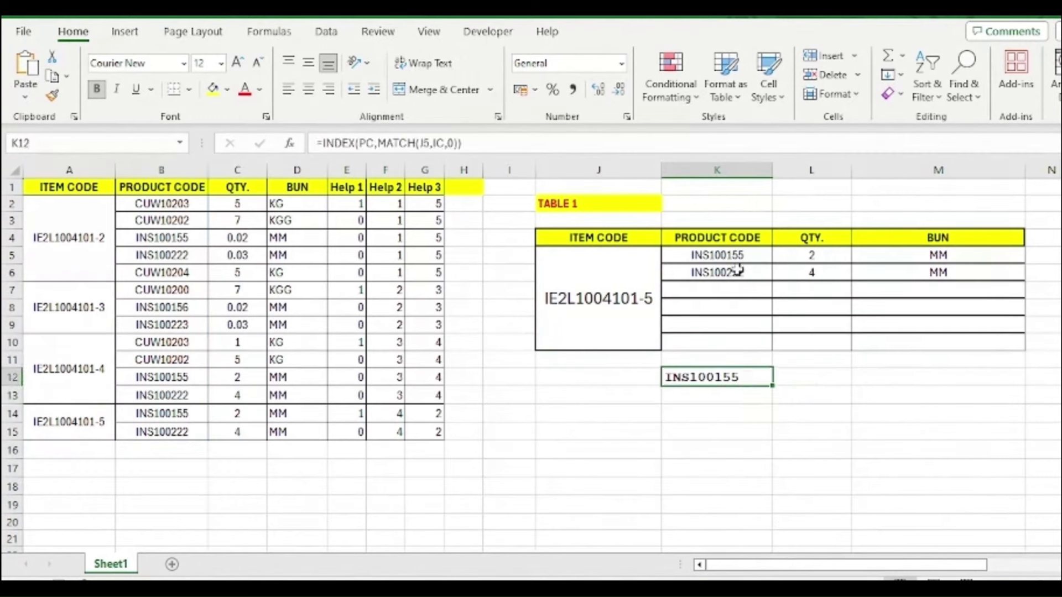
click(618, 325)
click(669, 256)
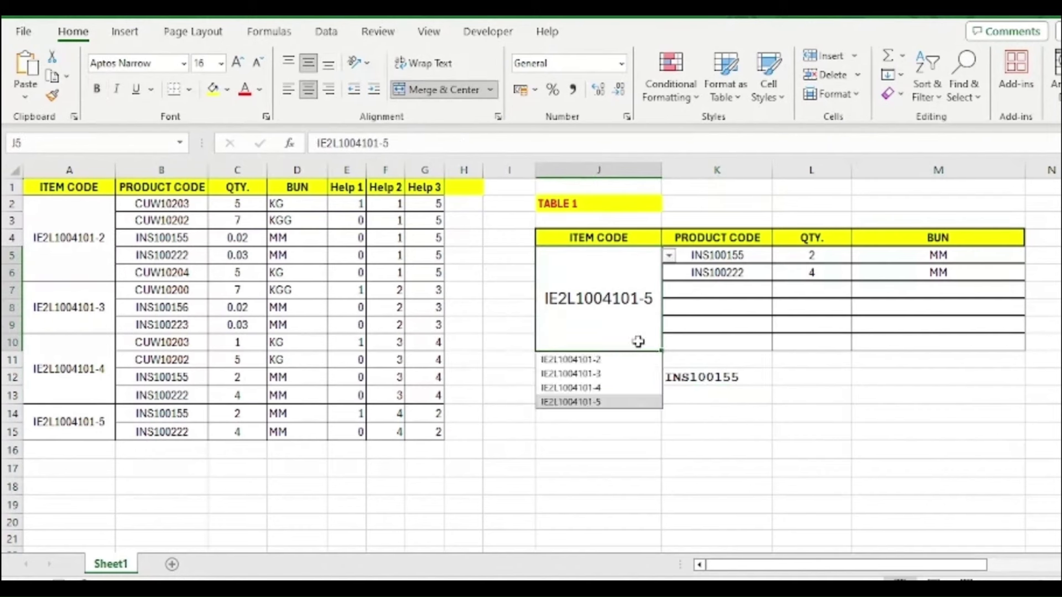
click(612, 356)
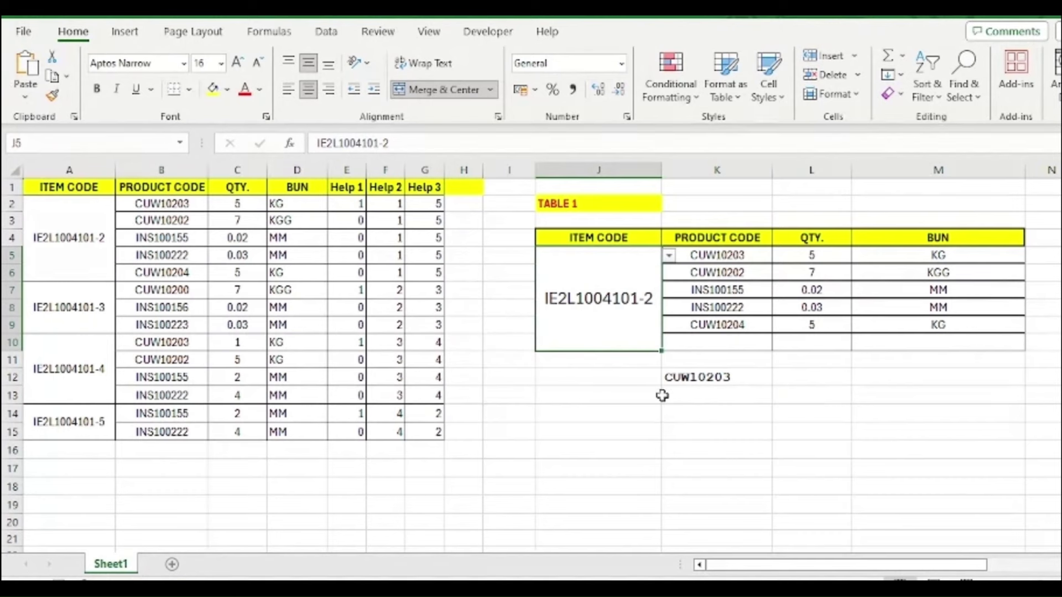
drag(744, 376, 747, 451)
key(ctrl+d)
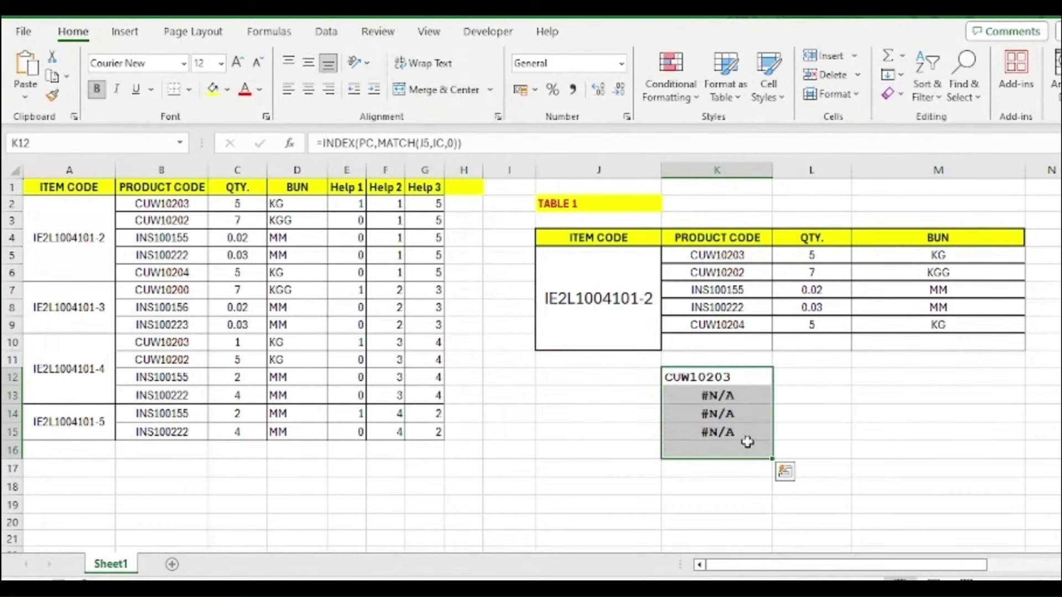
Lock the reference as $J$5 in K12 and refill the formula down to K16.
click(716, 377)
click(422, 143)
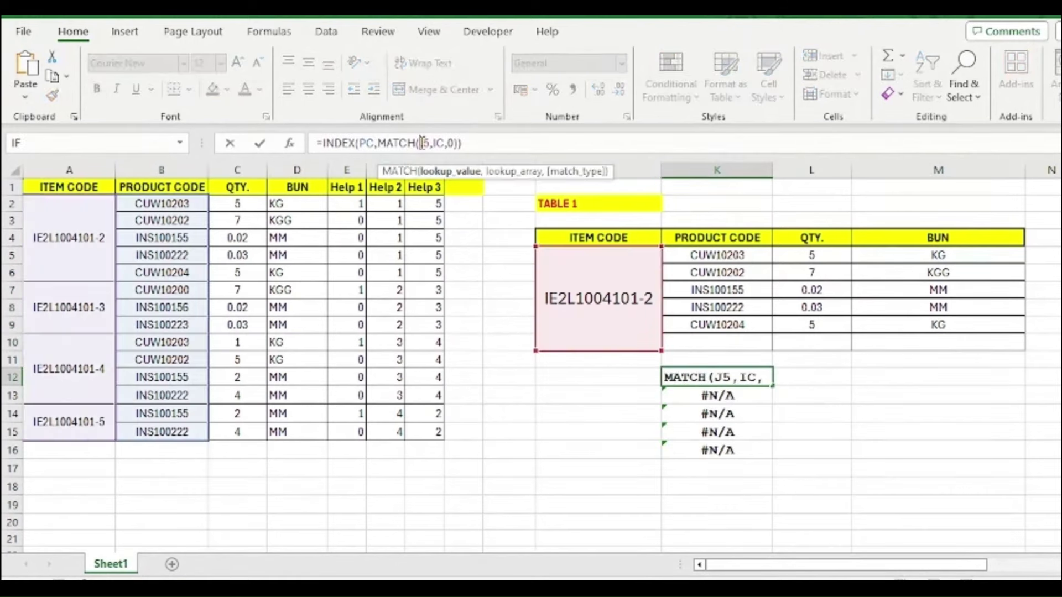
key(F4)
key(F4)
key(F4)
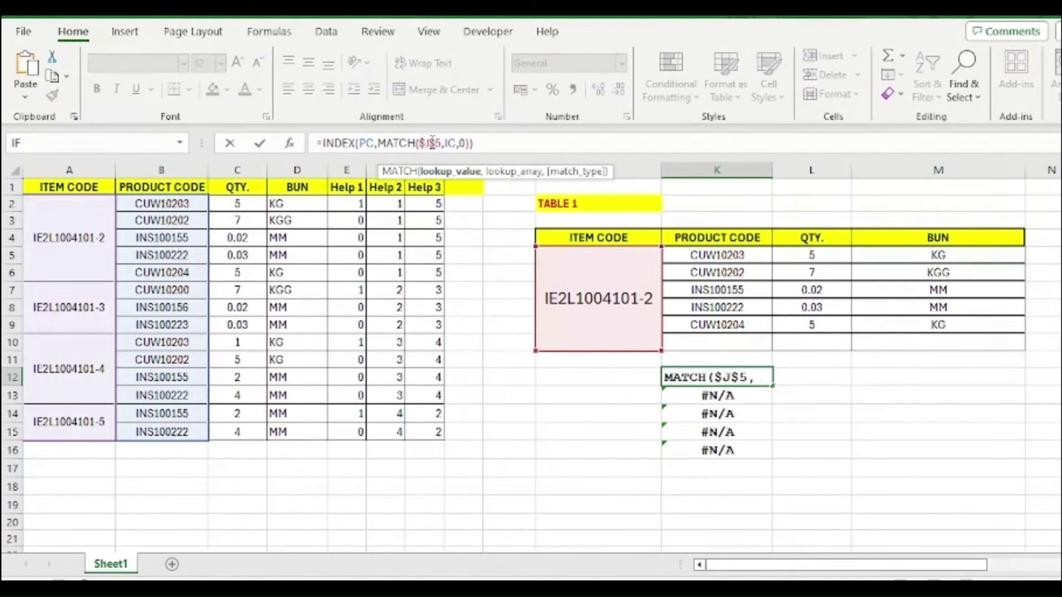
key(Return)
drag(748, 379, 735, 448)
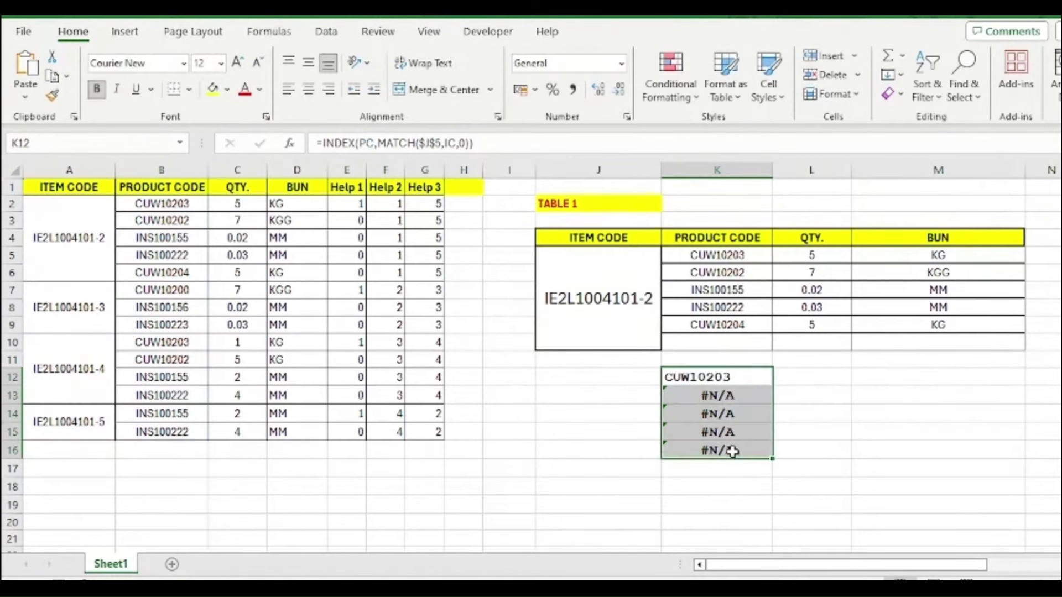
key(ctrl+d)
click(808, 410)
Add +1 to K13's and +2 to K14's MATCH position.
click(727, 391)
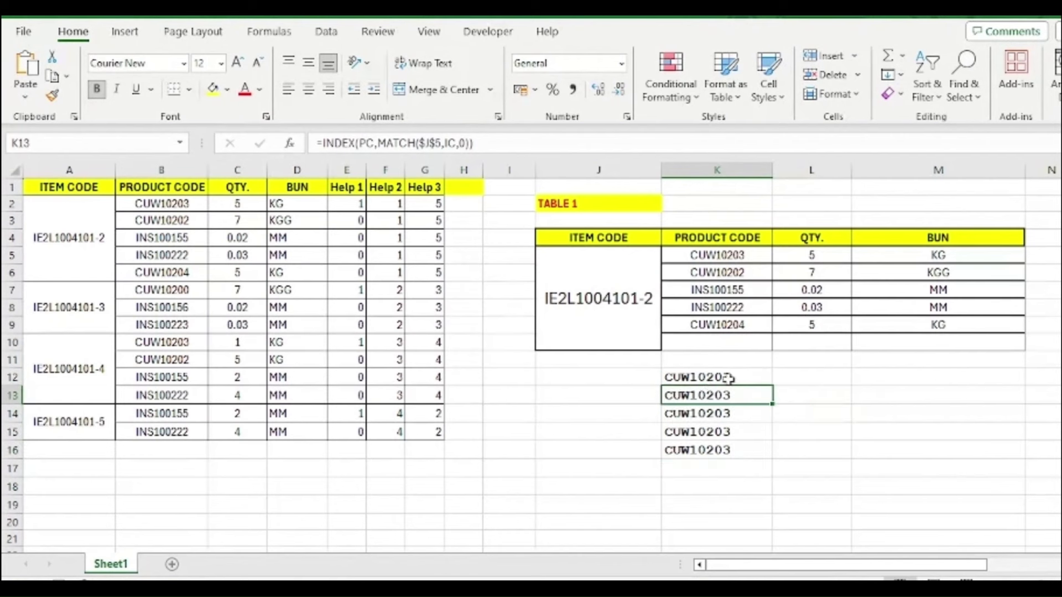
click(471, 143)
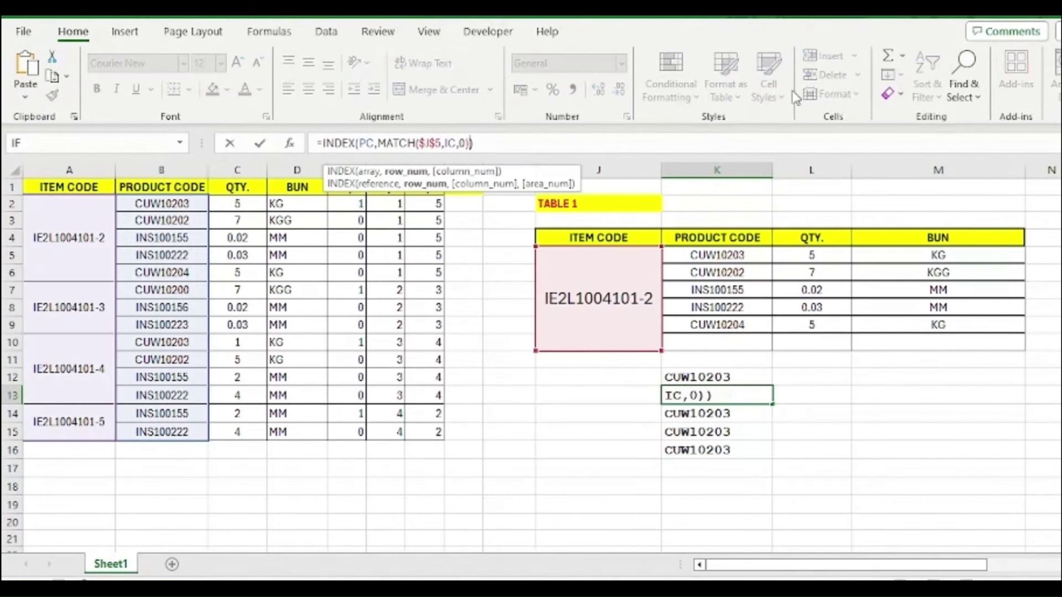
text(+1)
key(Return)
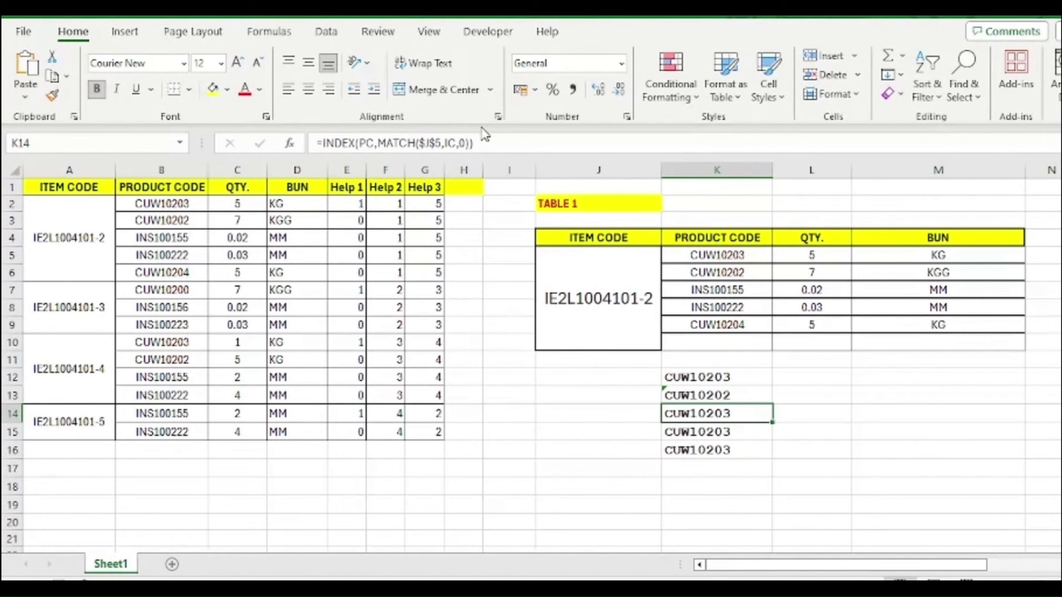
click(471, 144)
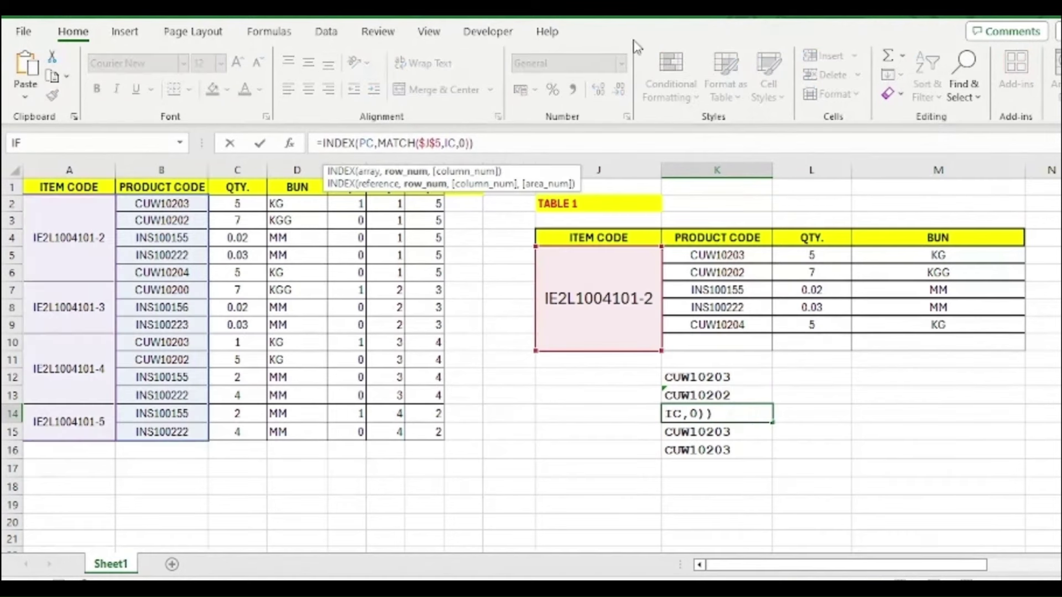
text(+2)
key(Return)
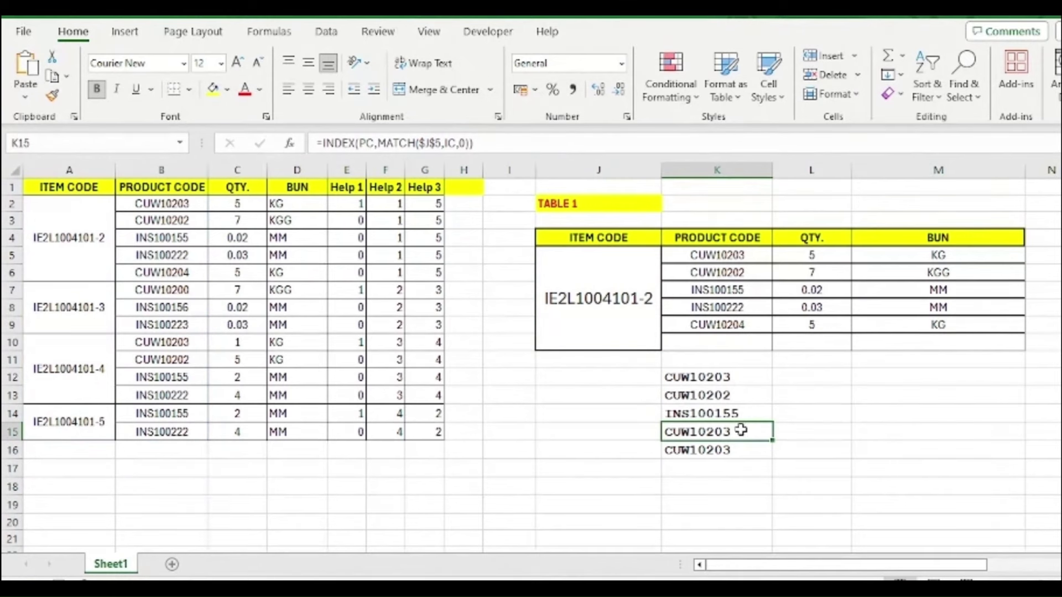
Review the offset lookup formulas in K13 and K12.
click(740, 395)
click(738, 378)
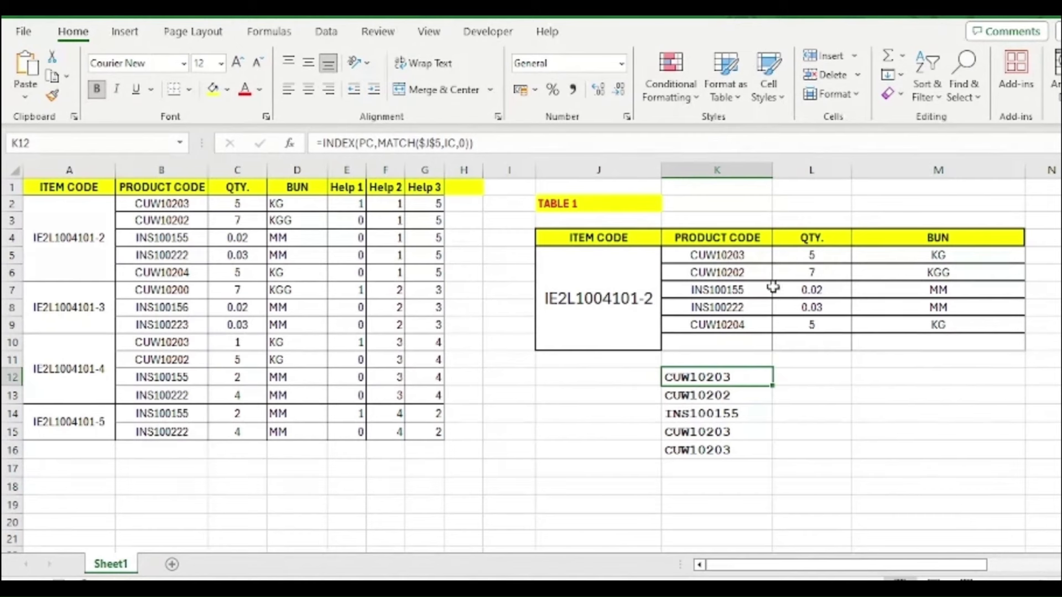
click(776, 419)
click(806, 445)
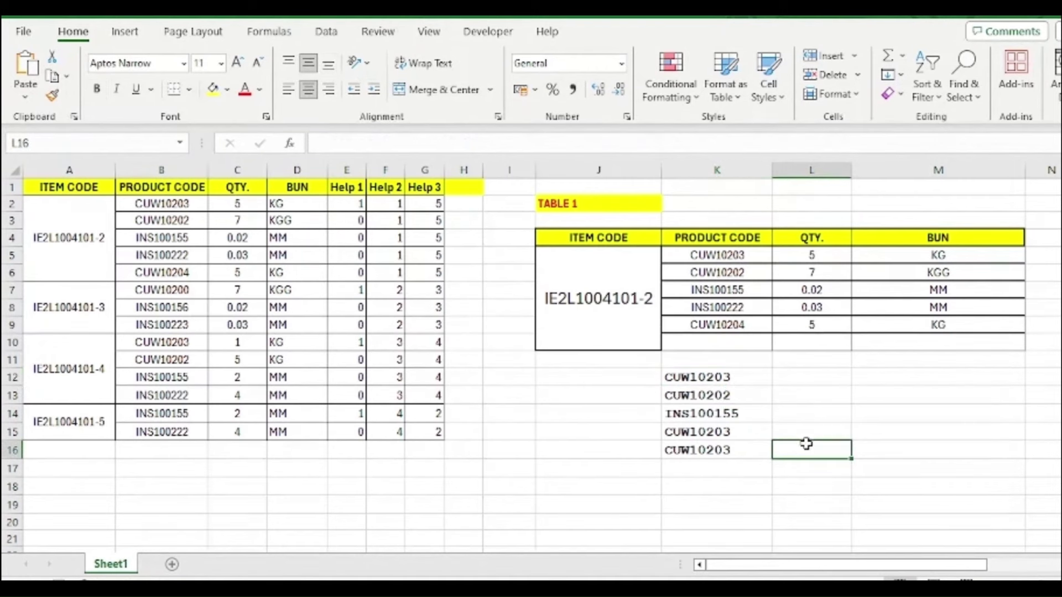
click(554, 465)
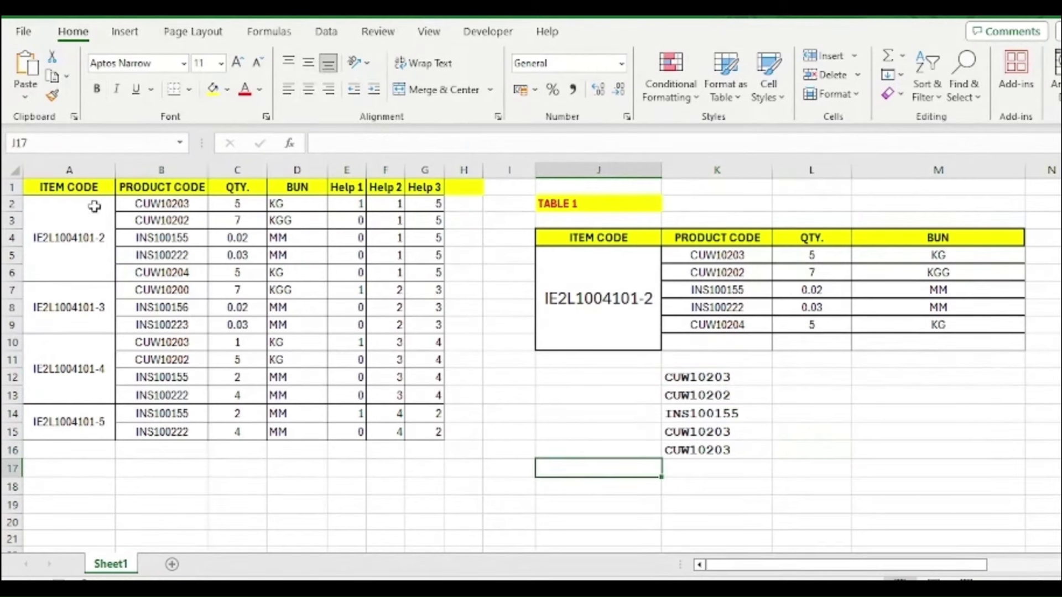
drag(94, 206, 95, 419)
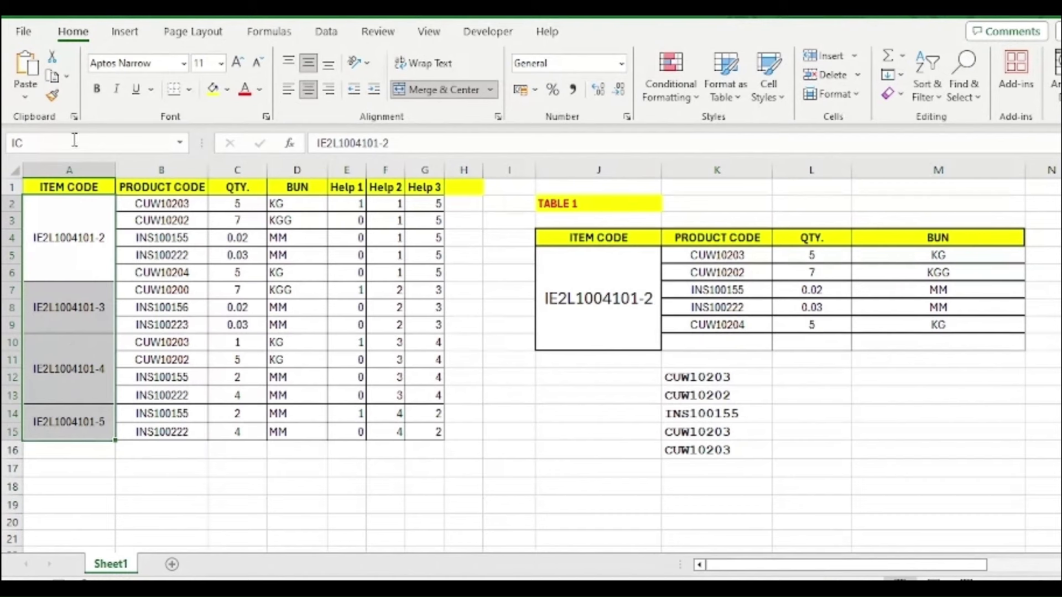
click(10, 143)
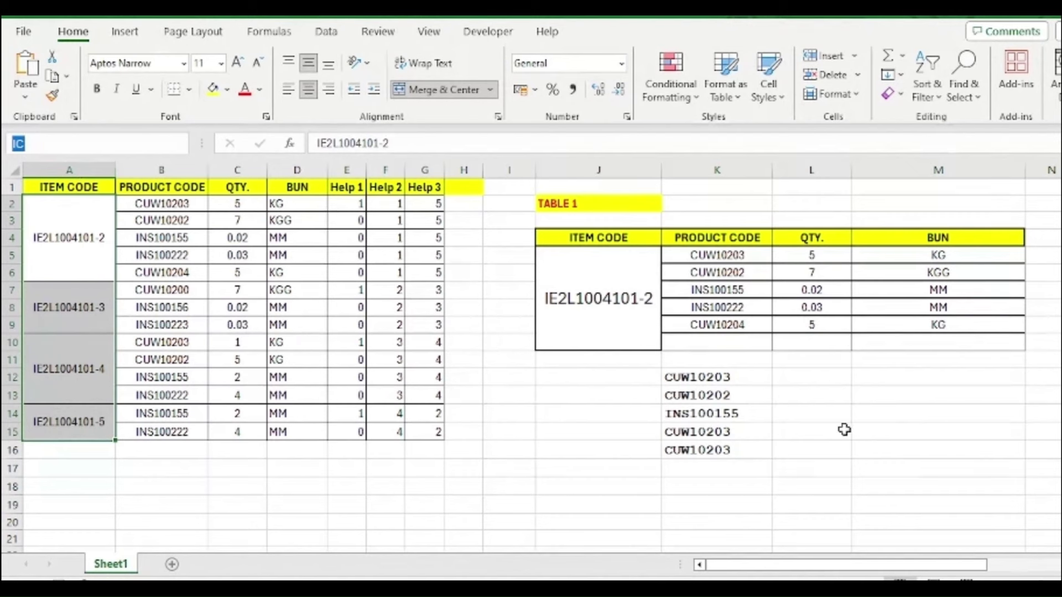
click(789, 374)
click(699, 376)
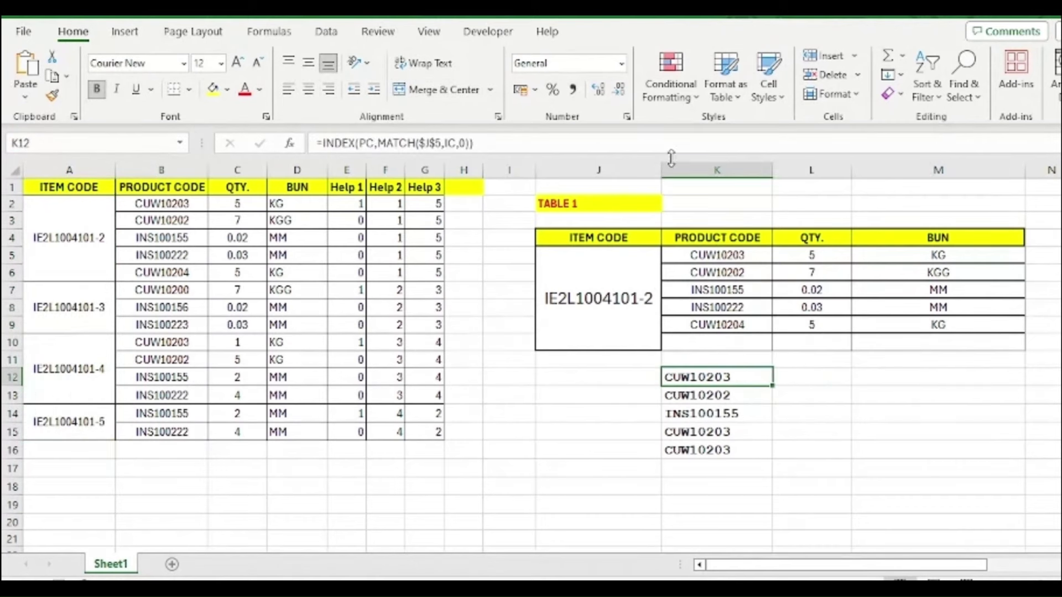
Compare the K5 and K12–K14 formulas, then fill K12's formula down through K16.
click(729, 258)
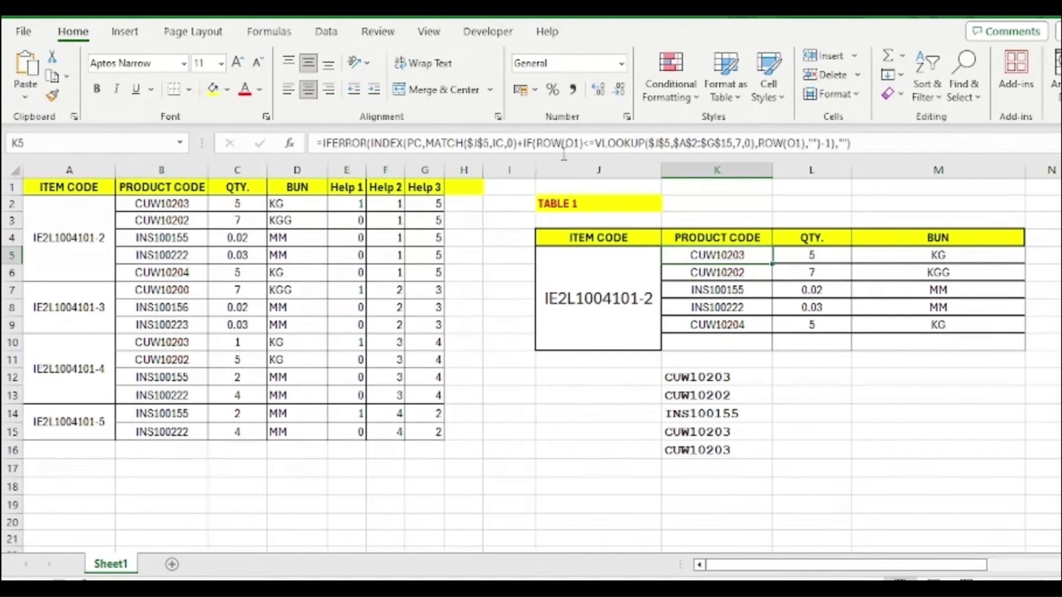
click(759, 379)
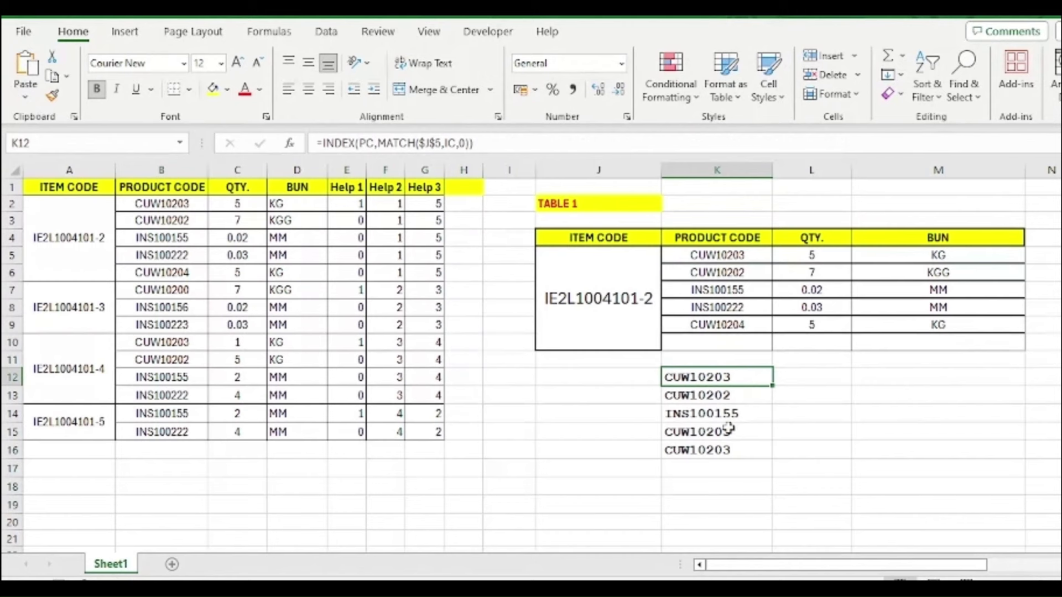
click(898, 382)
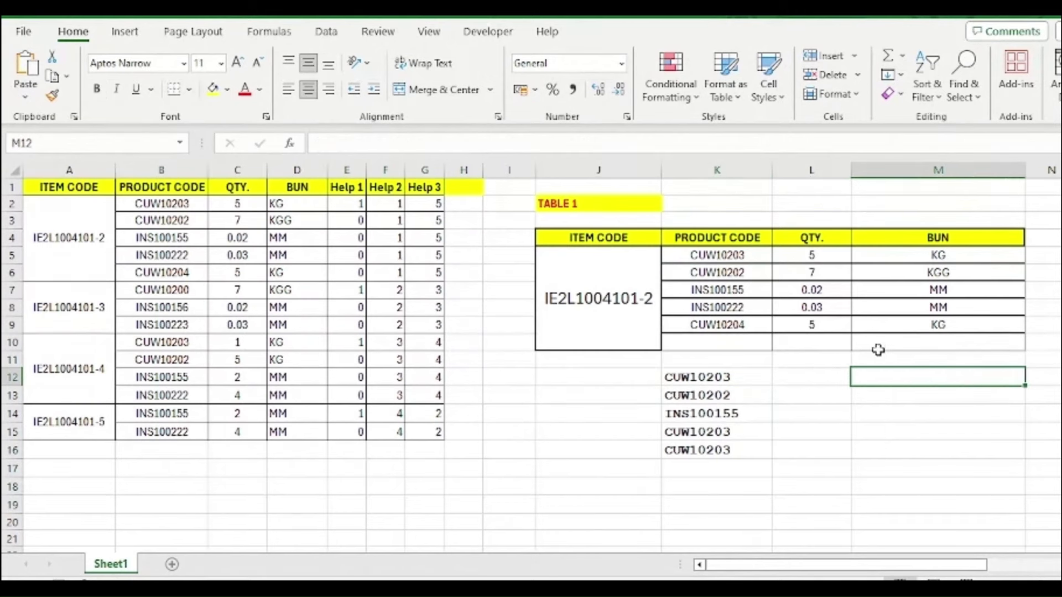
click(719, 394)
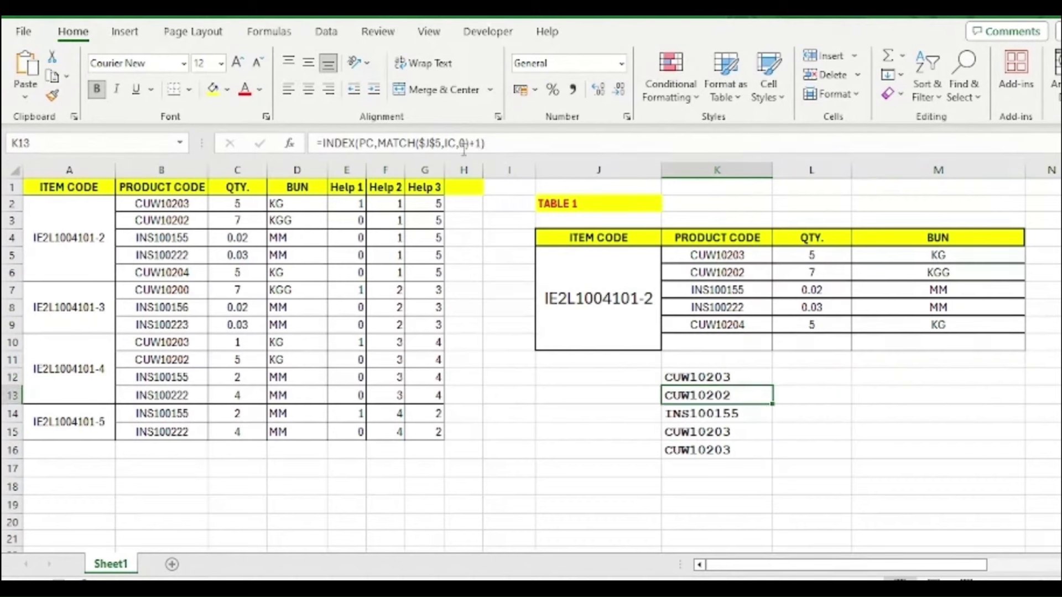
click(742, 415)
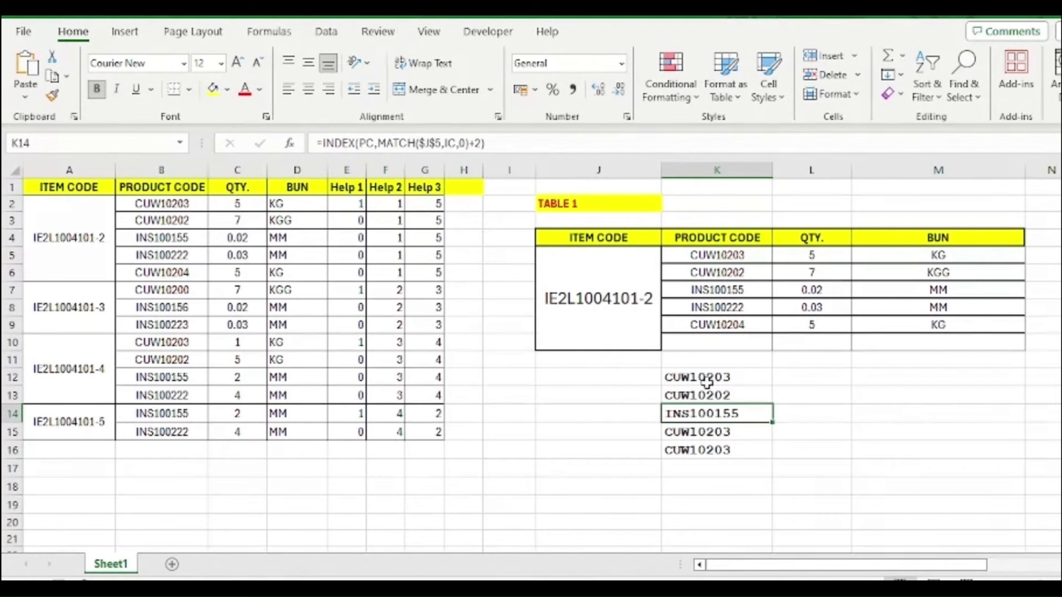
drag(708, 382, 716, 440)
key(ctrl+d)
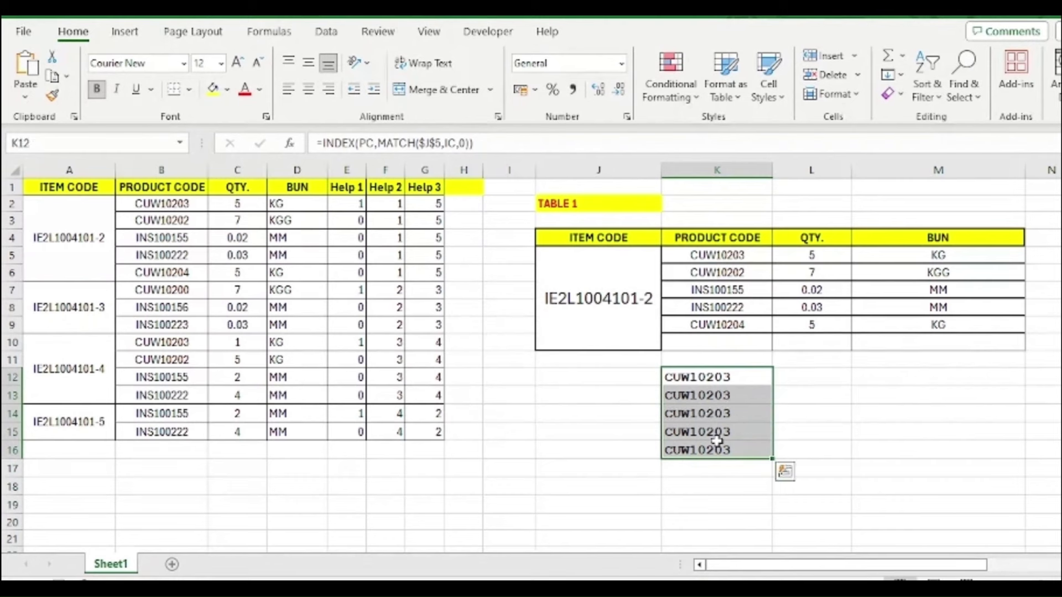
click(872, 379)
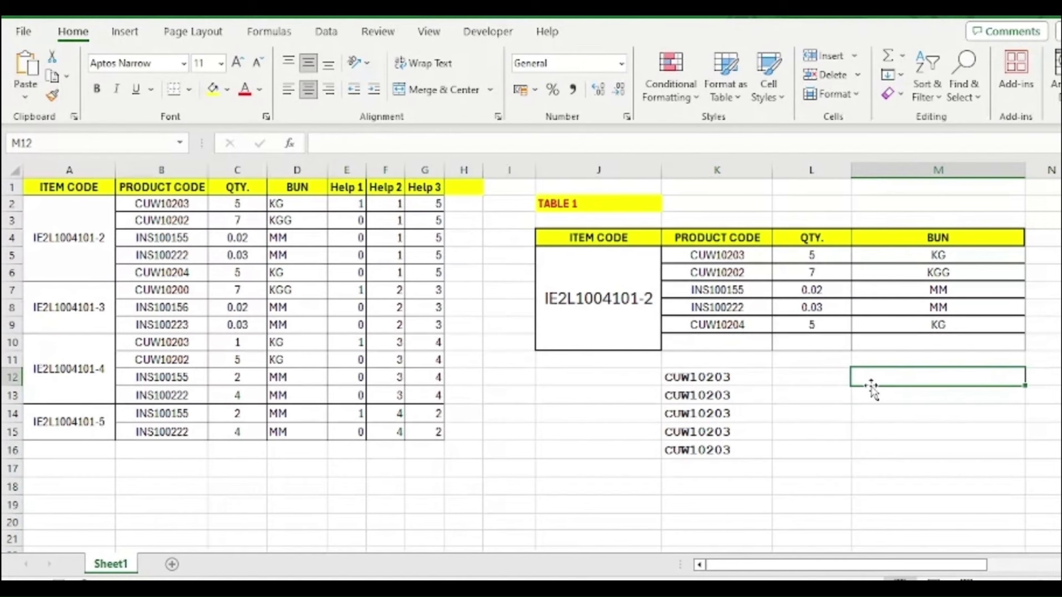
Enter the helper formula =ROW(N1) in M12.
text(=)
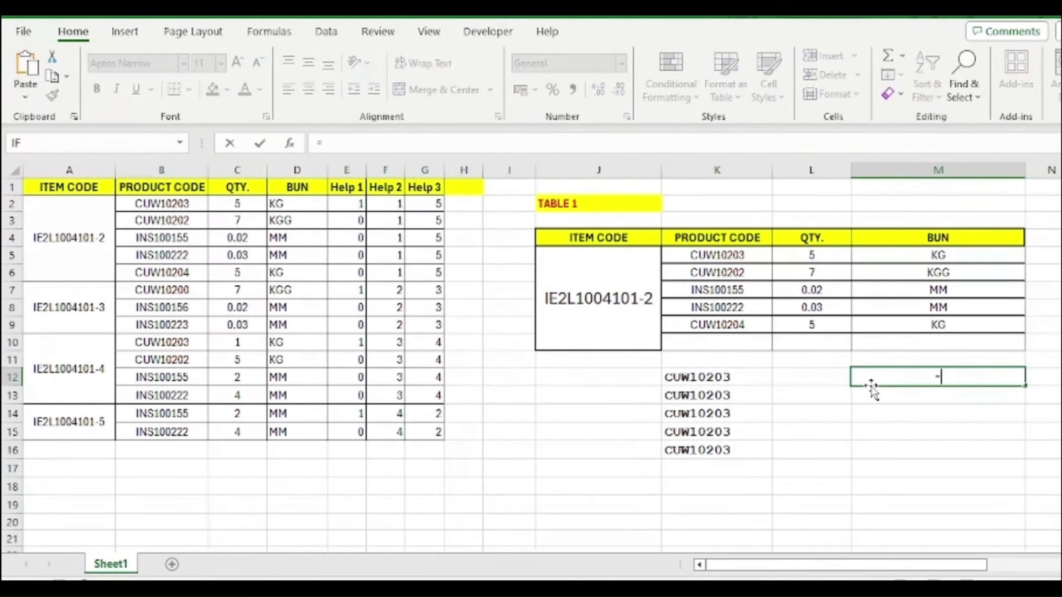
text(row)
key(Tab)
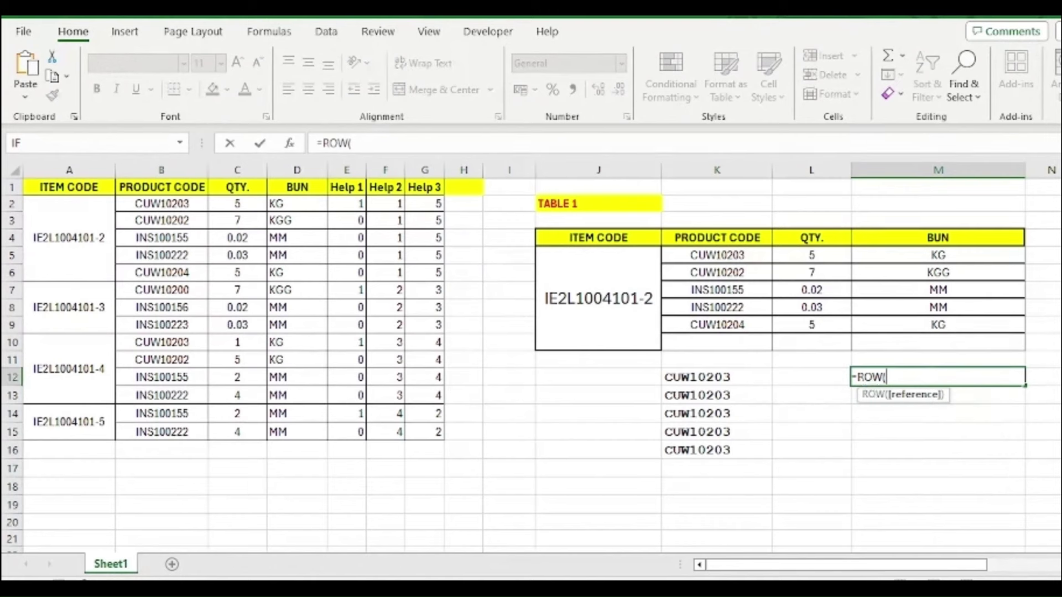
click(1055, 188)
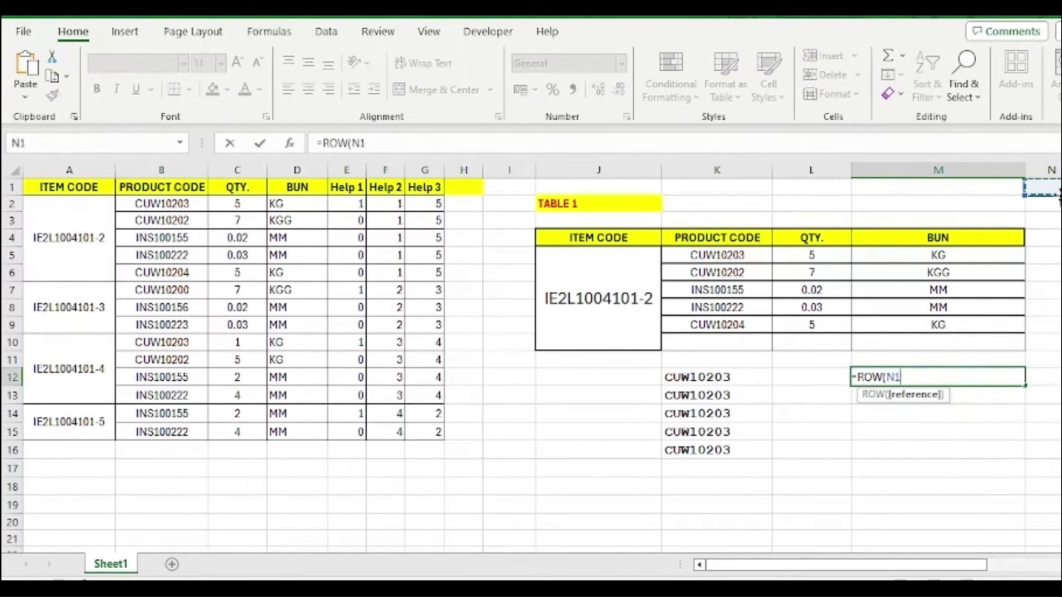
text())
key(Return)
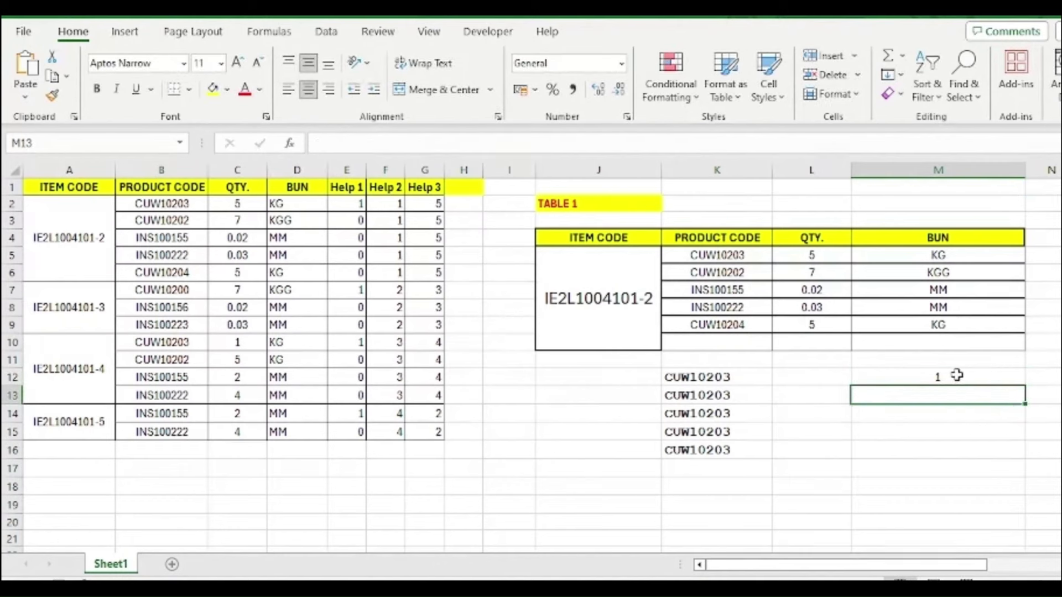
click(1050, 189)
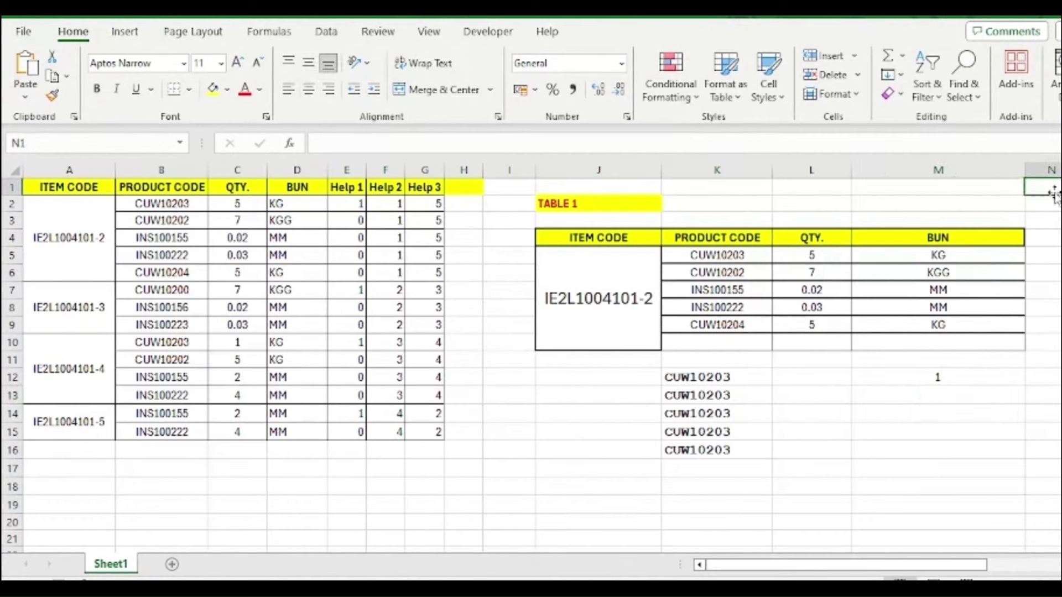
Fill the ROW formula down to M16 and check it returns 1 to 5.
drag(937, 376, 938, 448)
key(ctrl+d)
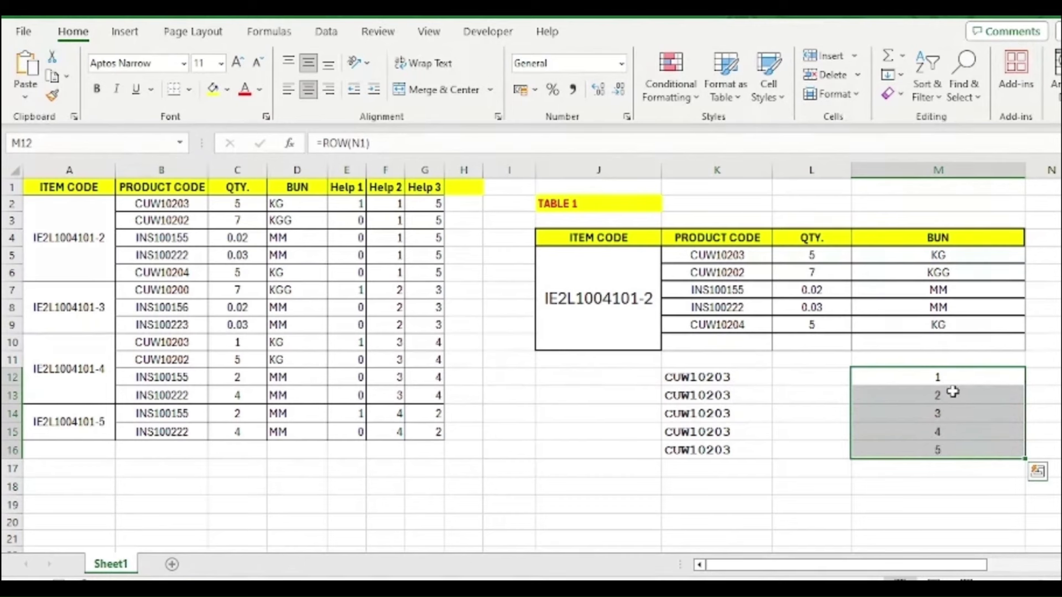
click(952, 392)
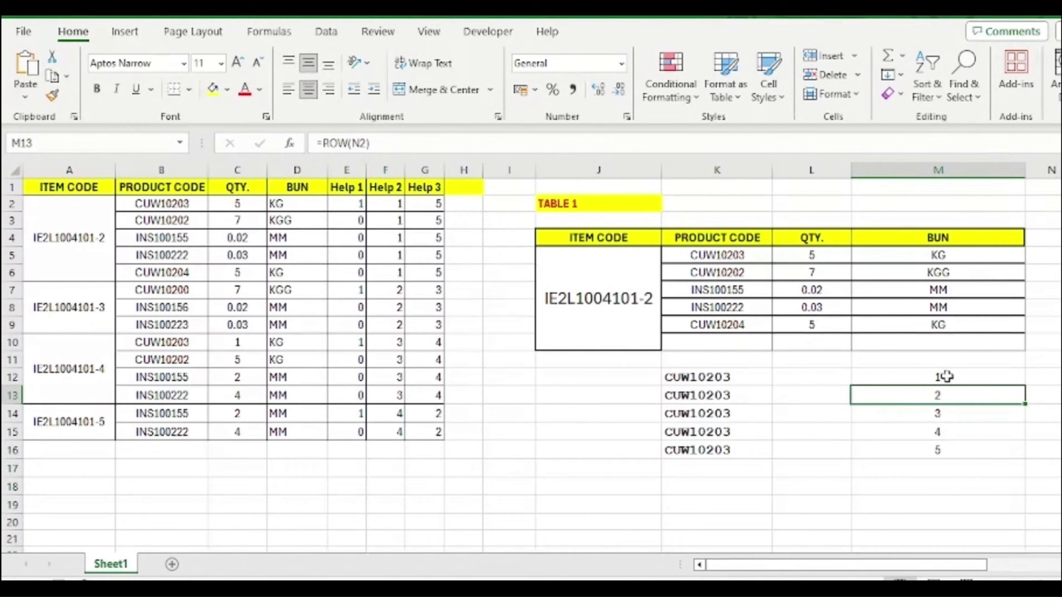
click(940, 416)
click(939, 433)
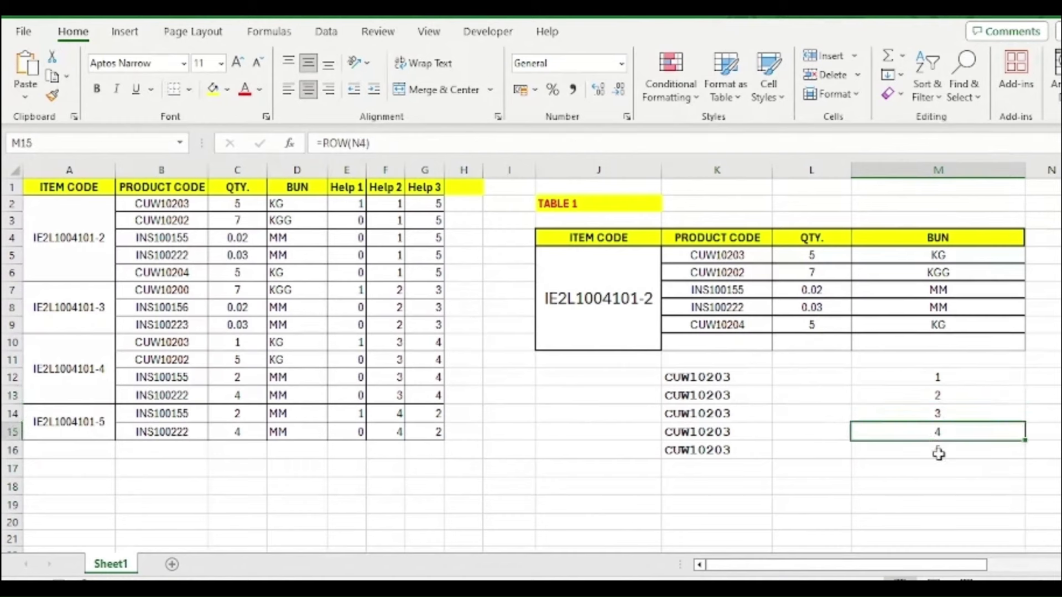
click(938, 452)
click(728, 380)
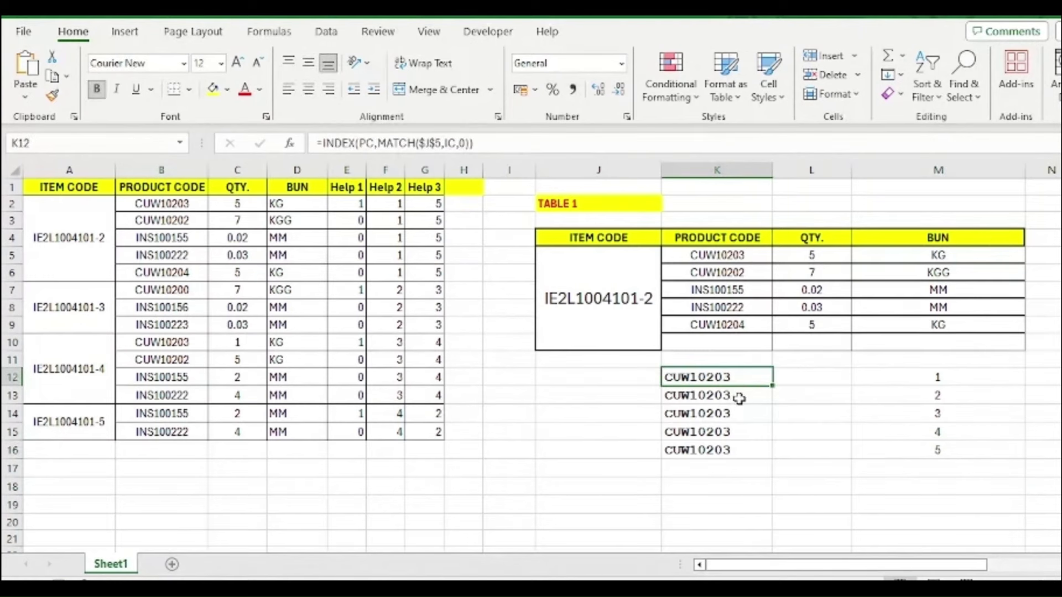
Review the K12, K13 and M12 formulas, then clear the copied codes from K13:K16.
click(739, 397)
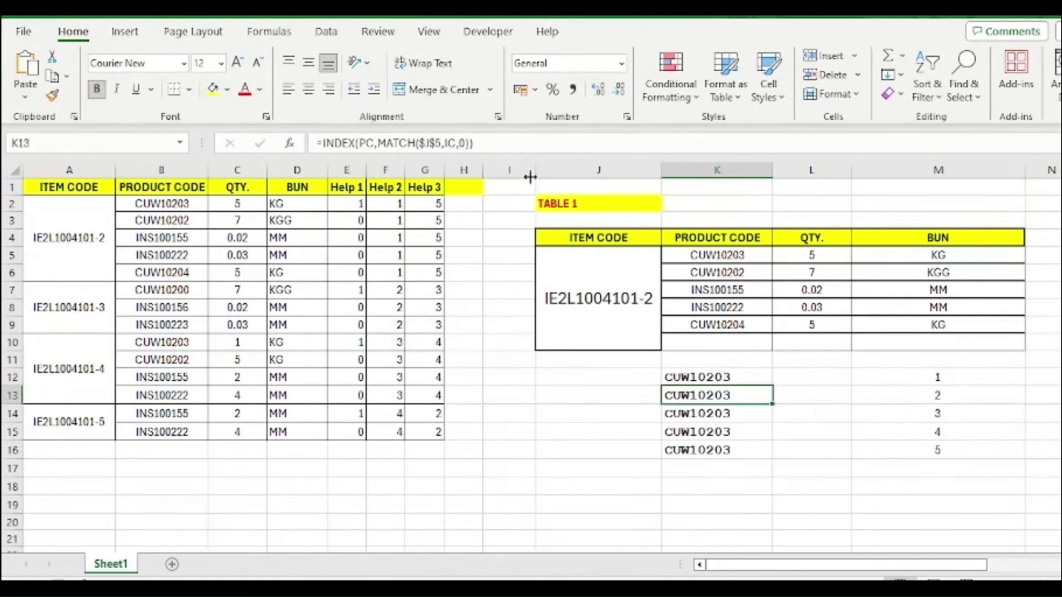
click(947, 381)
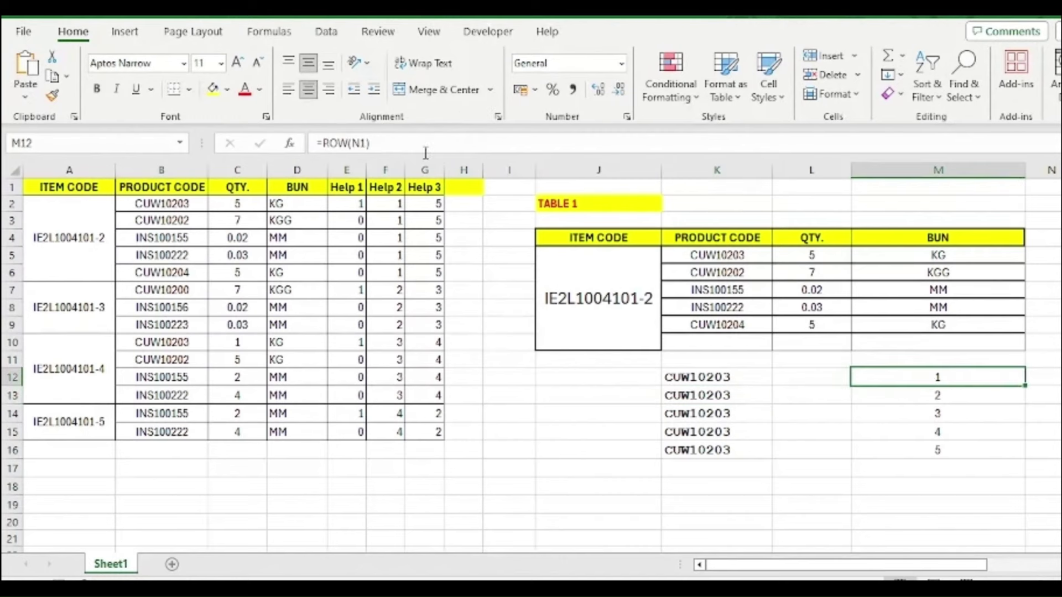
click(741, 377)
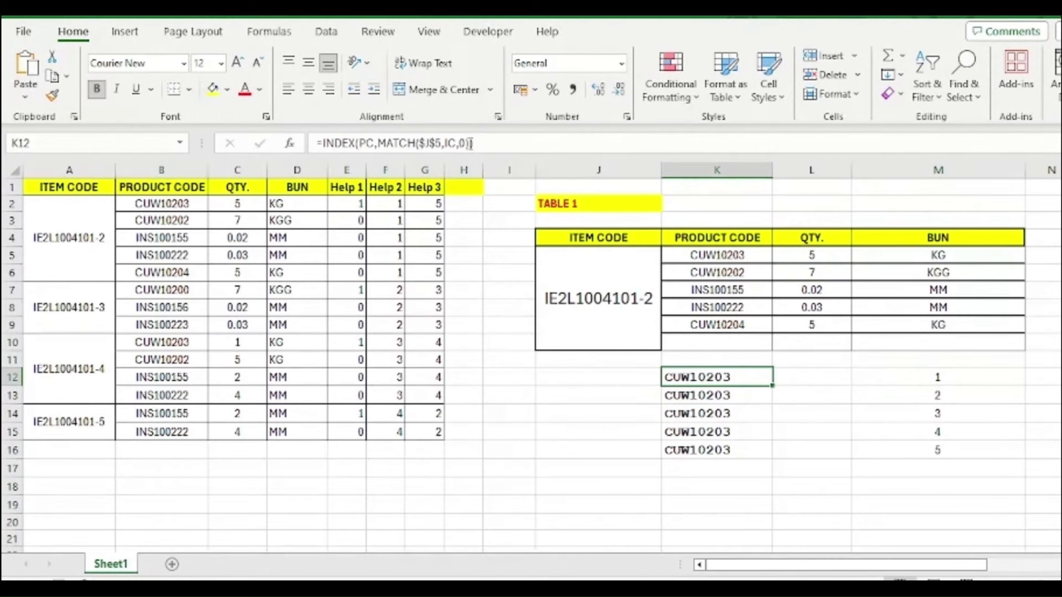
click(471, 144)
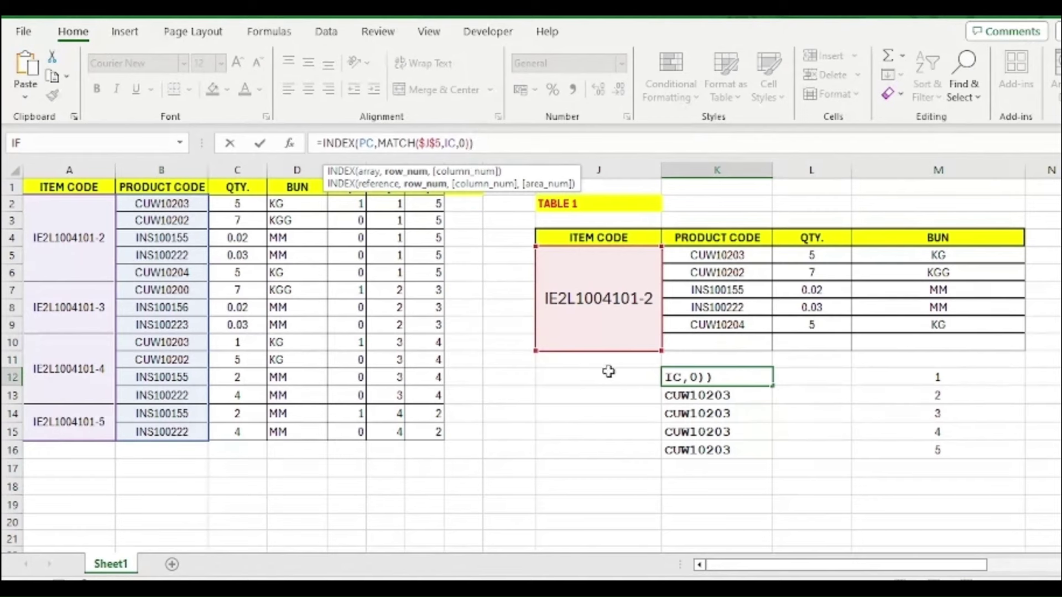
key(Return)
click(838, 429)
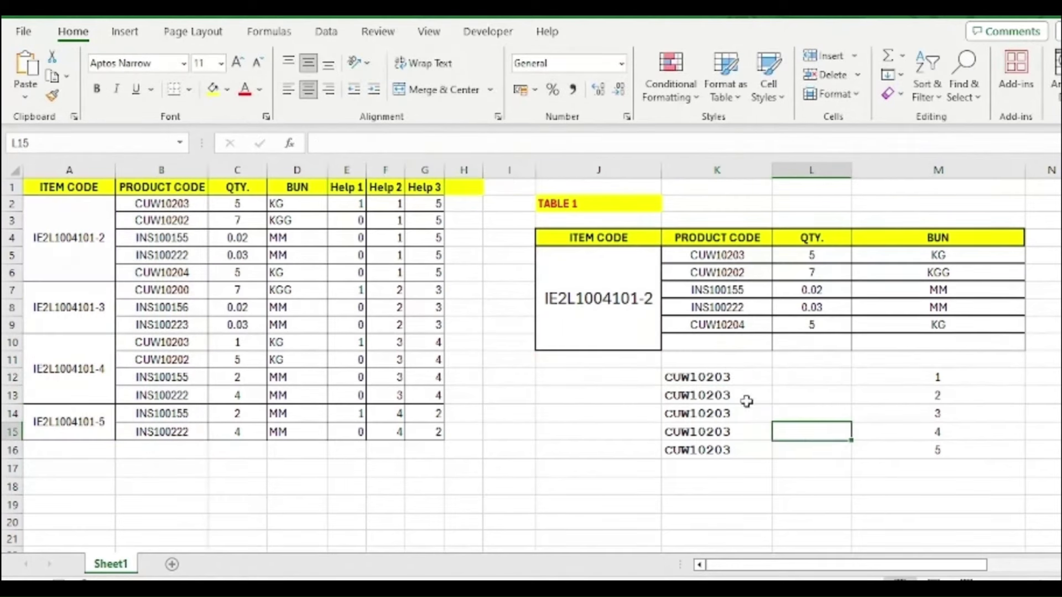
drag(735, 396, 737, 457)
key(Delete)
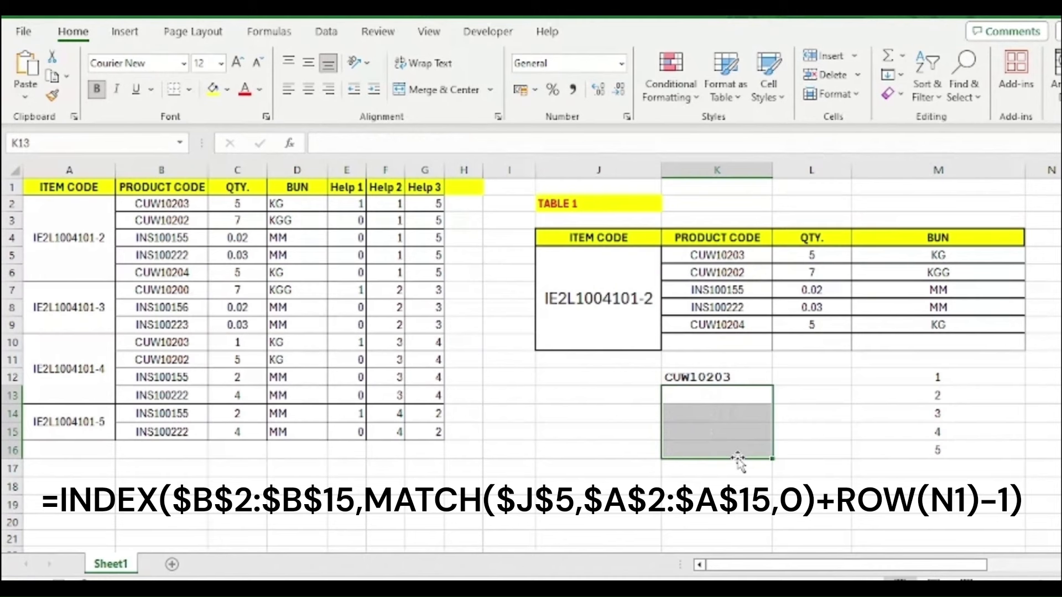
Add +ROW(N1) to the MATCH position in K12's INDEX formula.
click(734, 377)
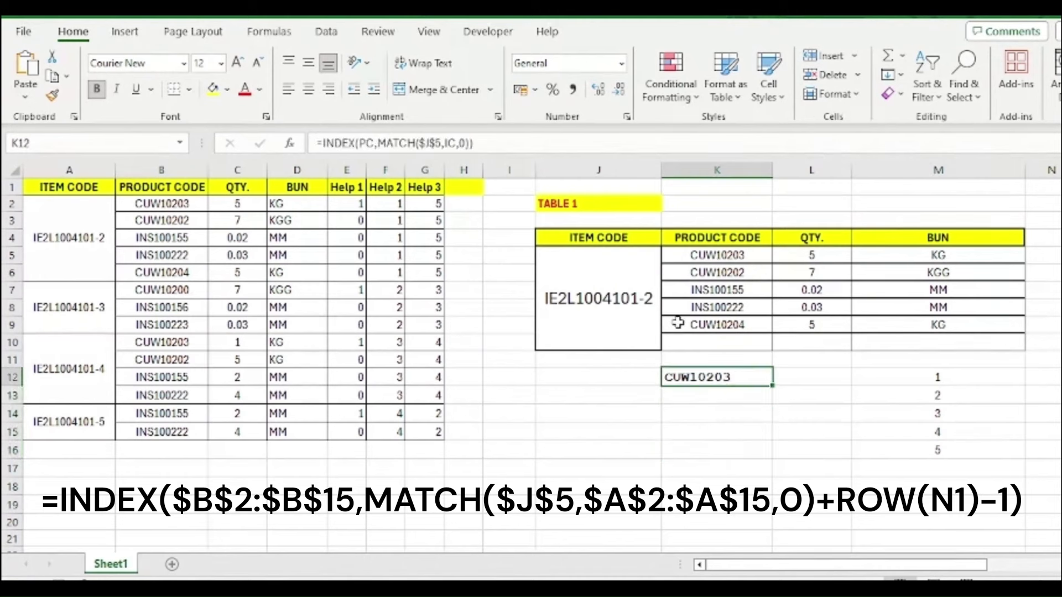
click(474, 143)
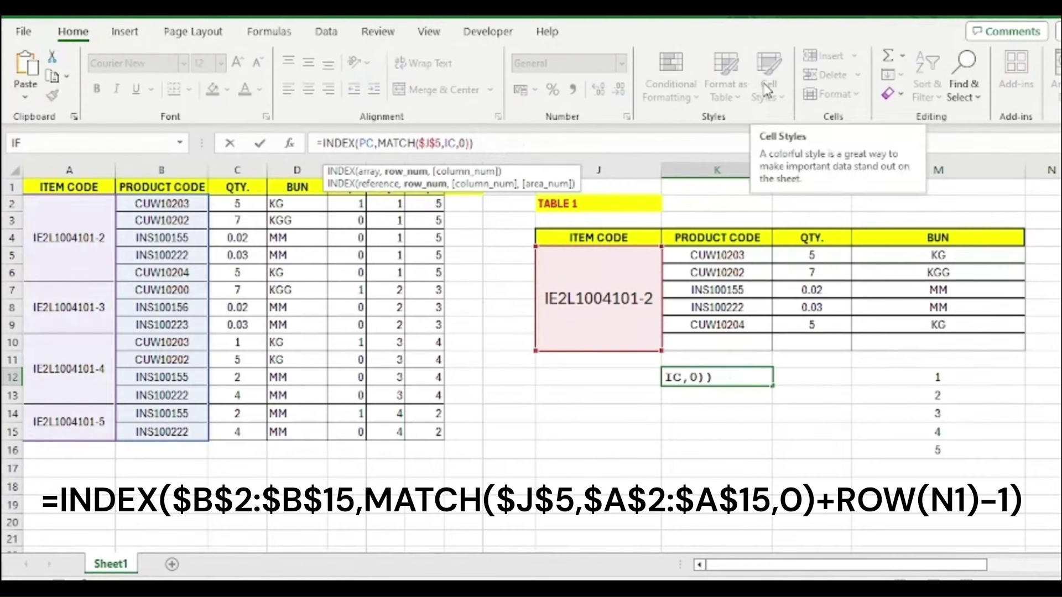
text(+row()
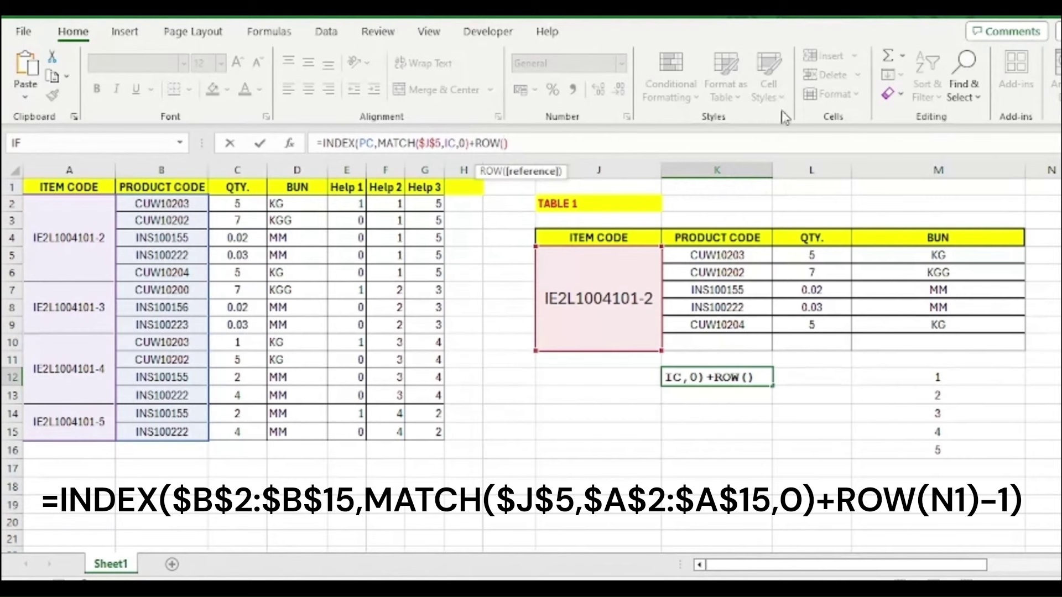
click(1055, 185)
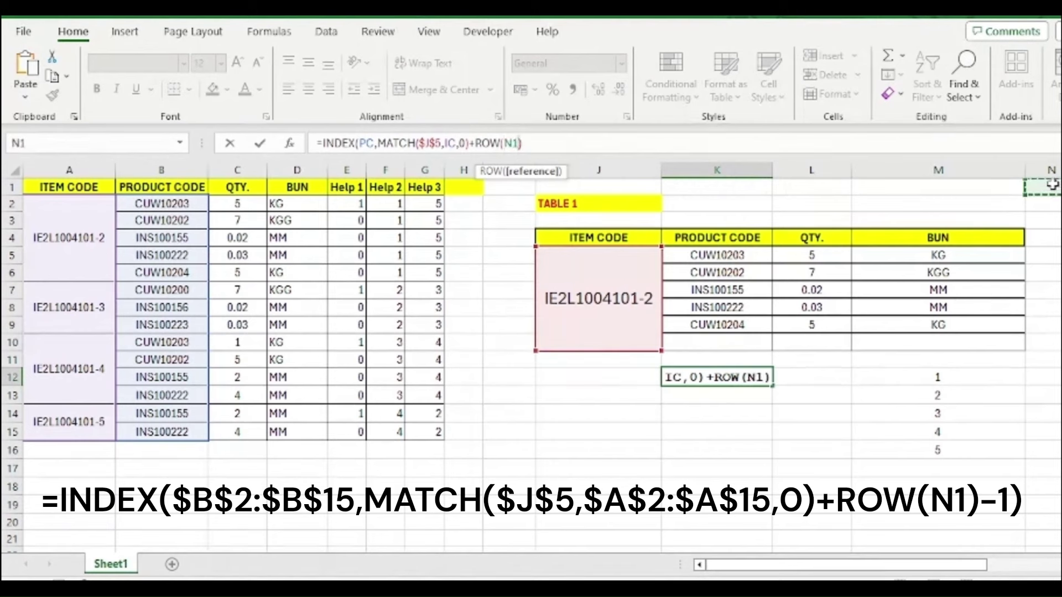
text()))
key(Return)
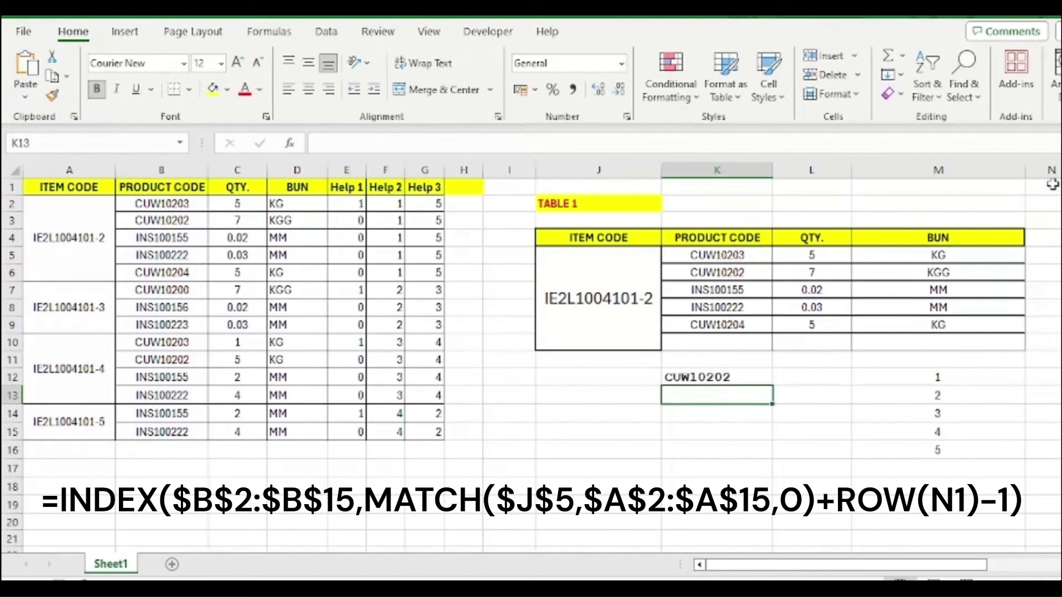
Fill K12's formula down to K16 and inspect the ROW offsets in K13–K15.
drag(686, 375, 688, 445)
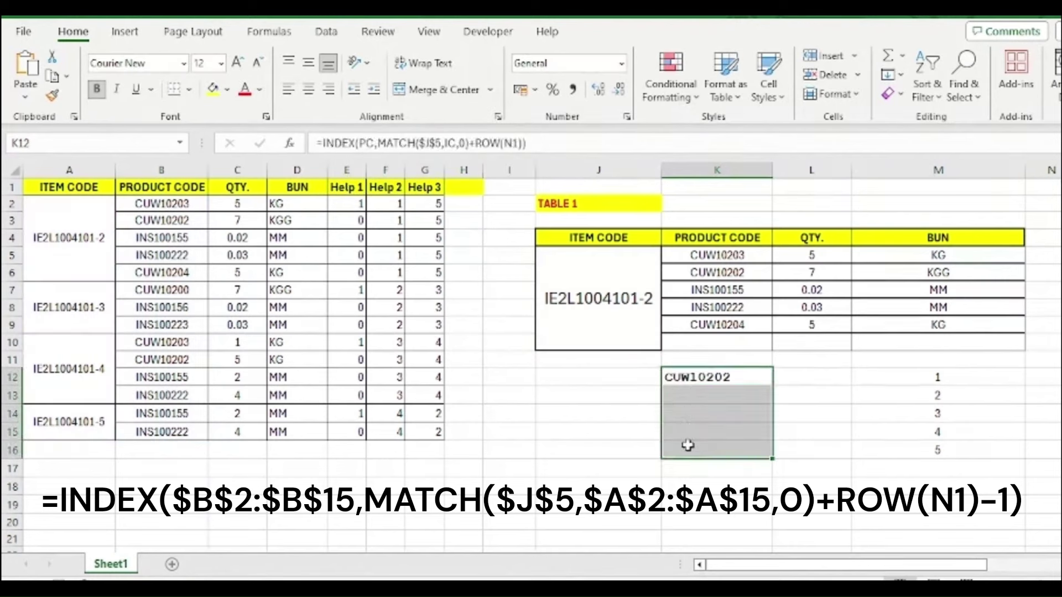
key(ctrl+d)
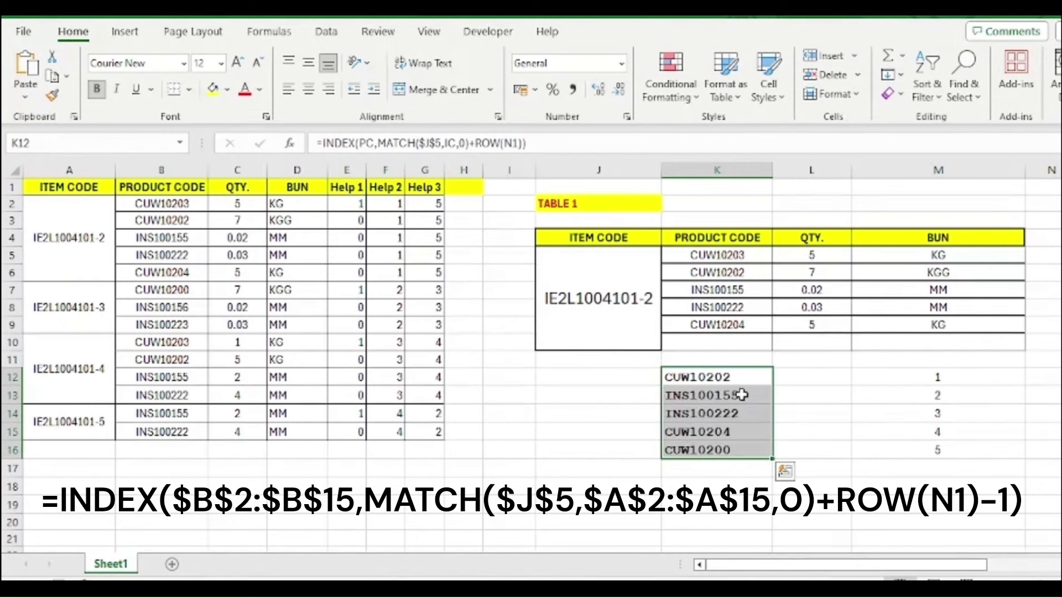
click(741, 377)
click(741, 395)
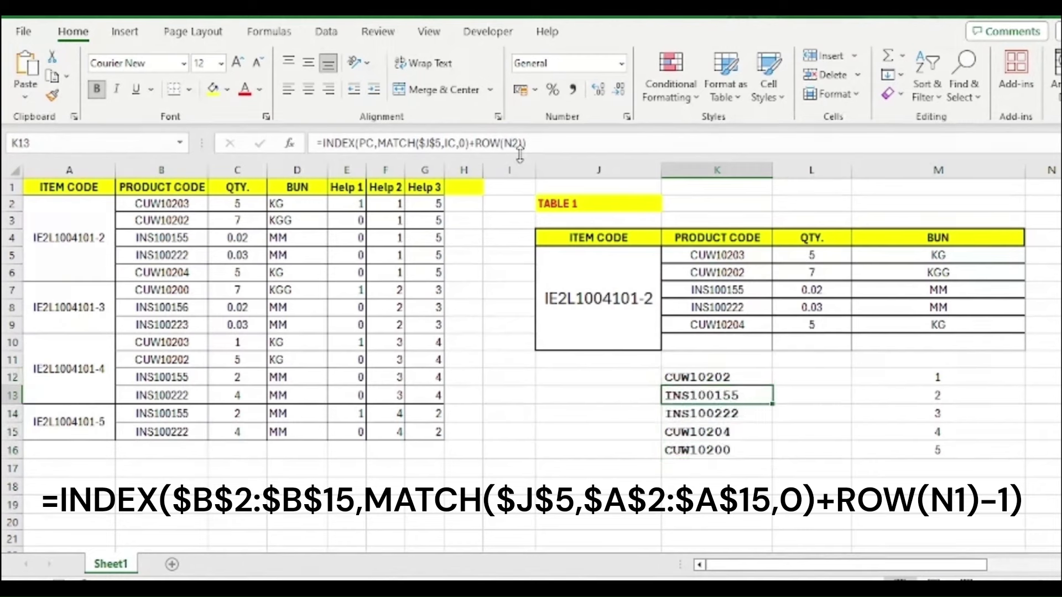
click(719, 414)
click(728, 396)
click(728, 425)
click(718, 376)
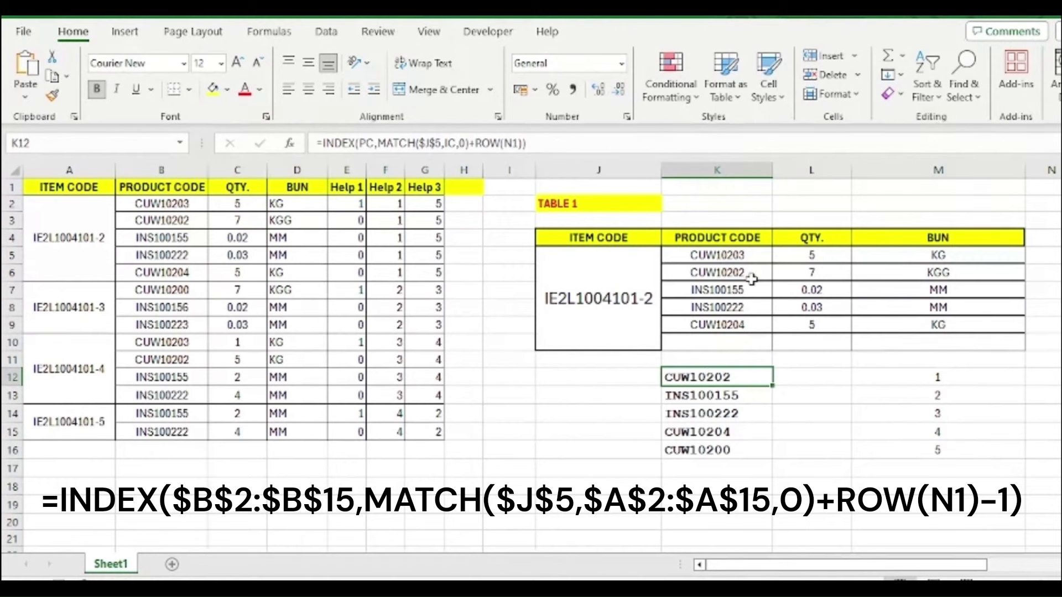
click(737, 397)
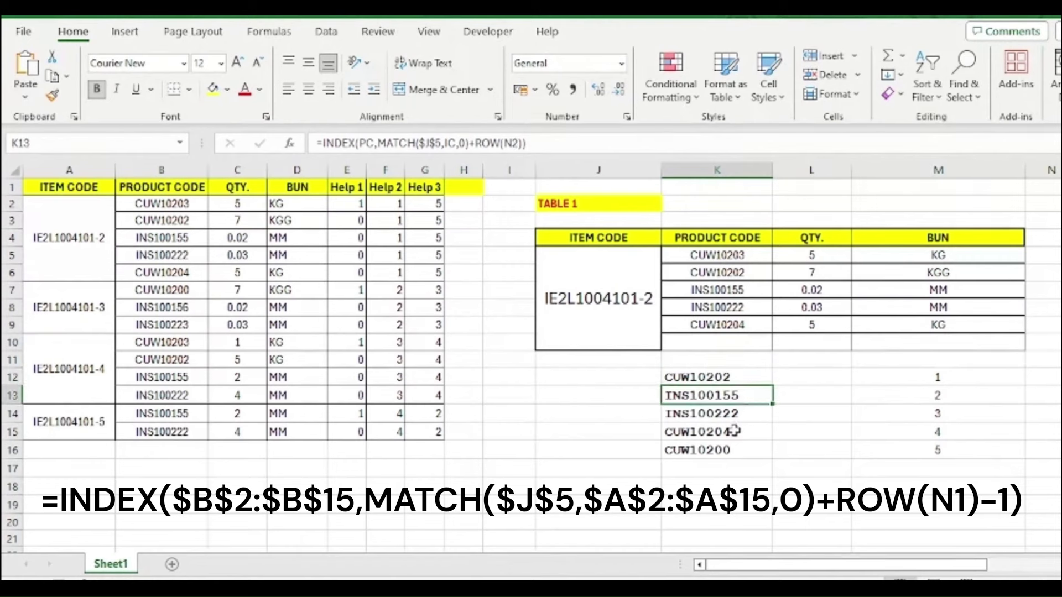
click(735, 430)
click(715, 379)
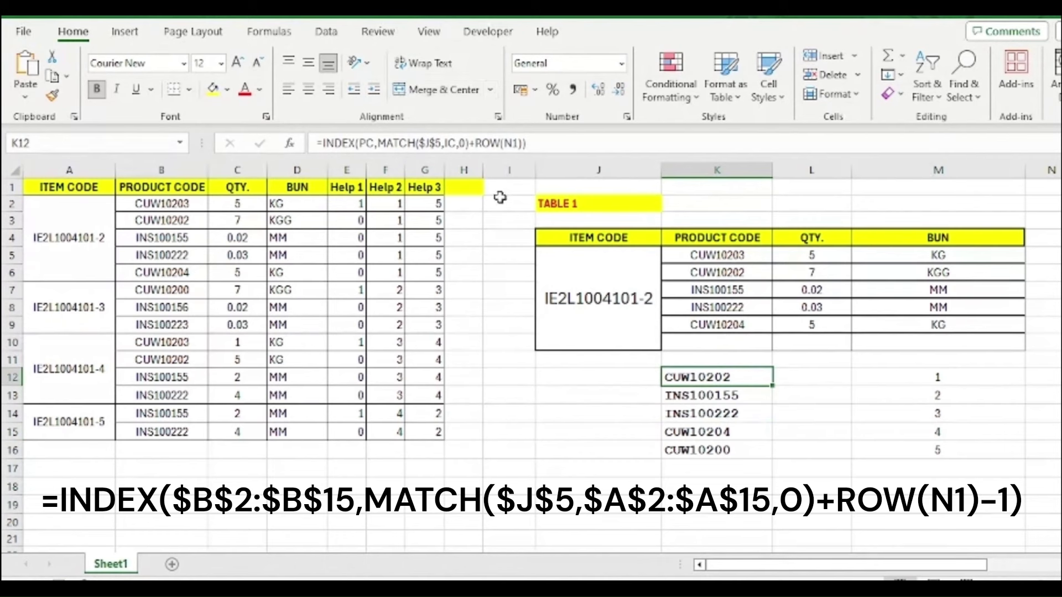
Append -1 after ROW(N1) in K12 and fill it down through K18.
click(524, 142)
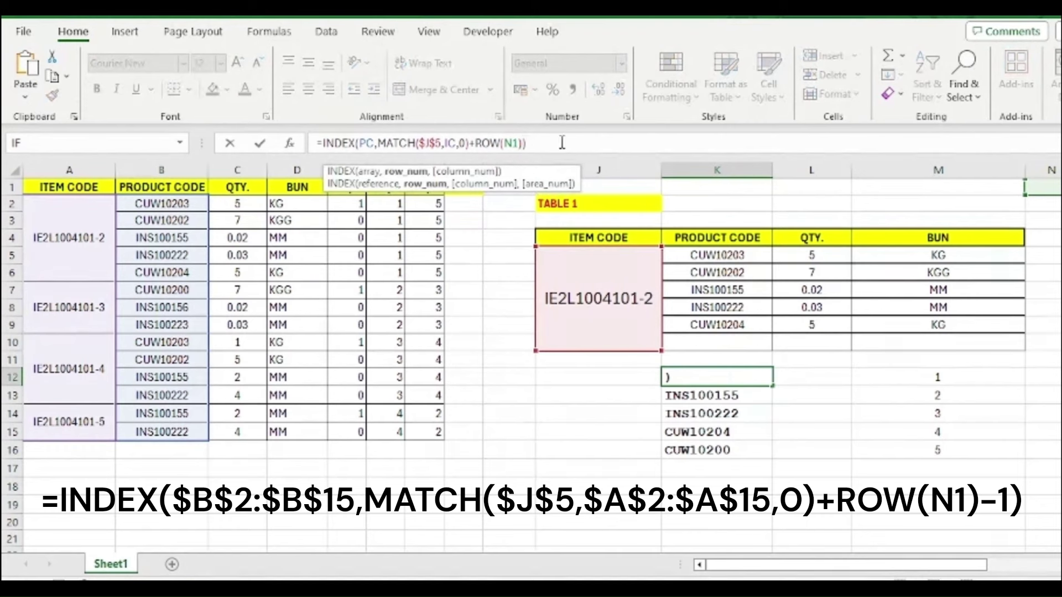
text(-1)
key(Return)
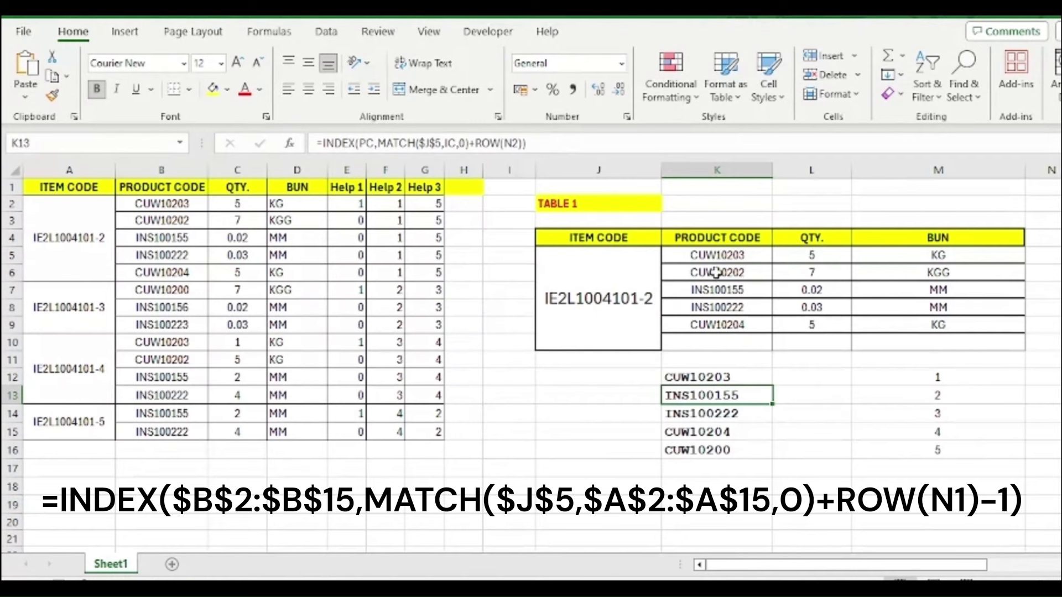
click(716, 255)
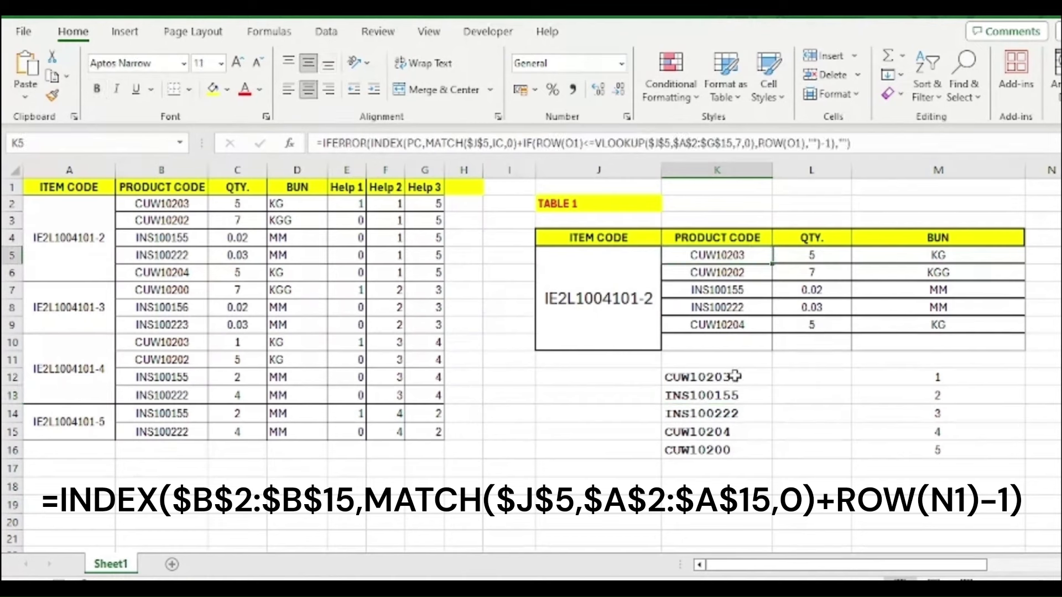
drag(734, 376, 728, 485)
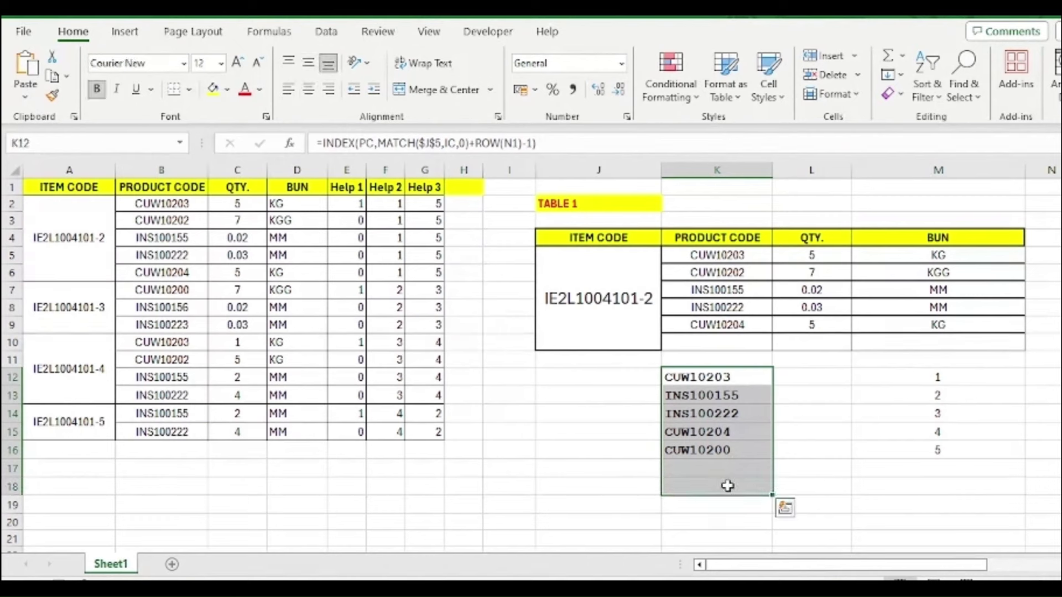
key(ctrl+d)
click(831, 402)
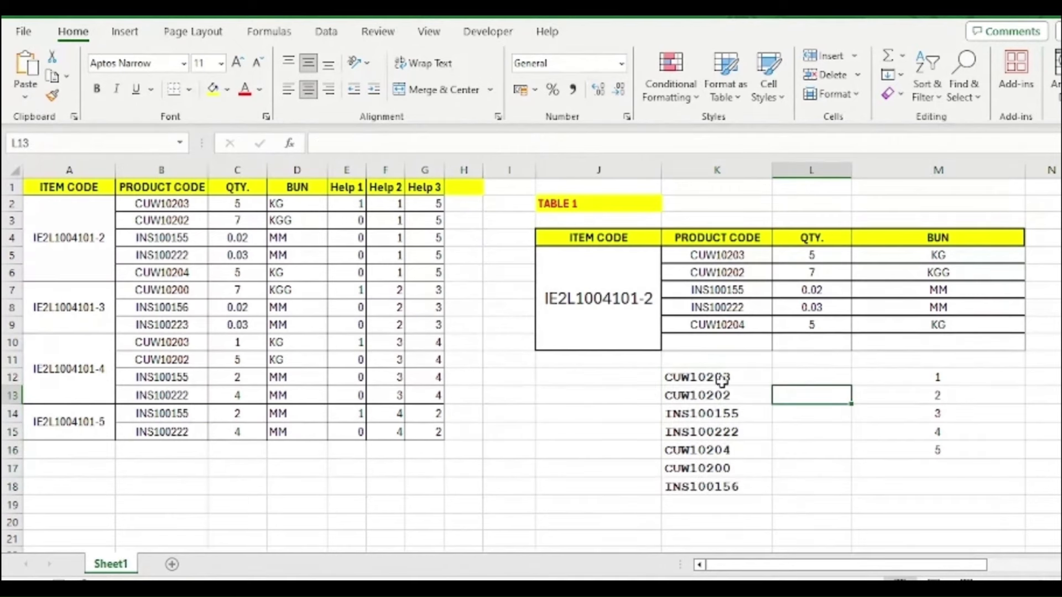
drag(721, 380, 729, 485)
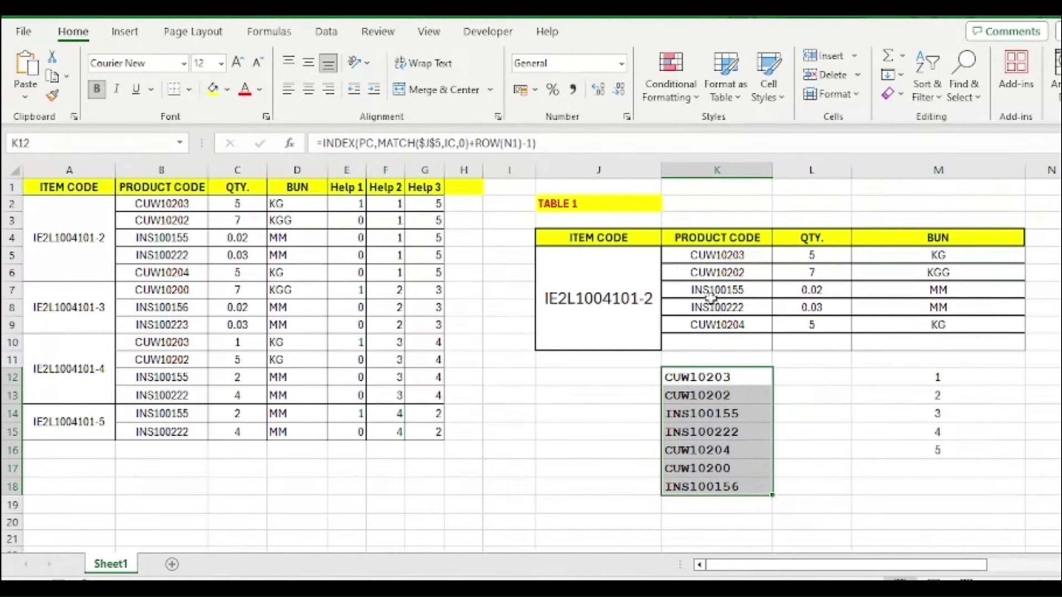
click(634, 308)
click(669, 256)
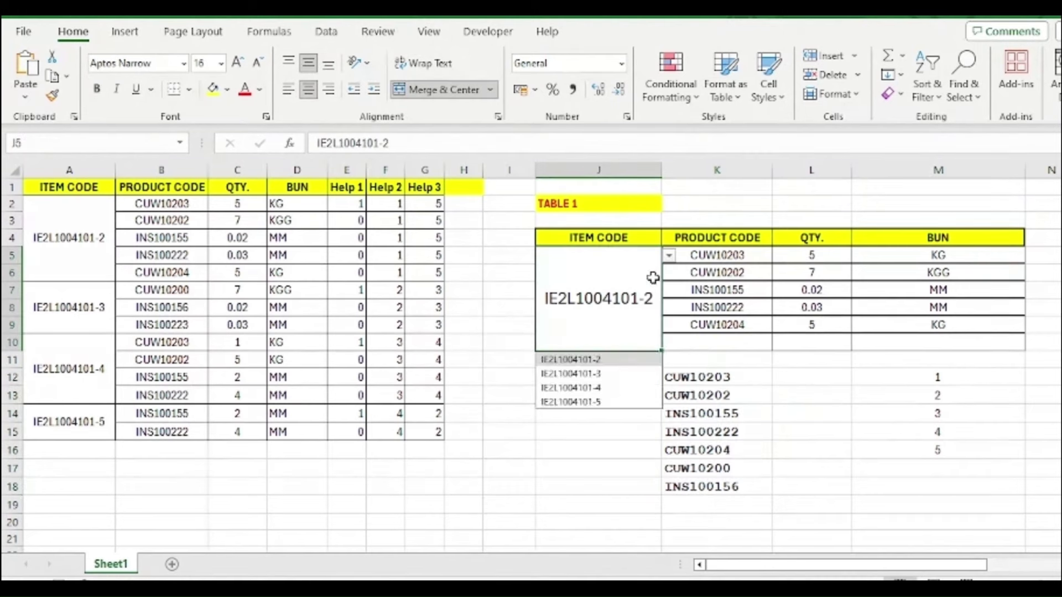
click(589, 374)
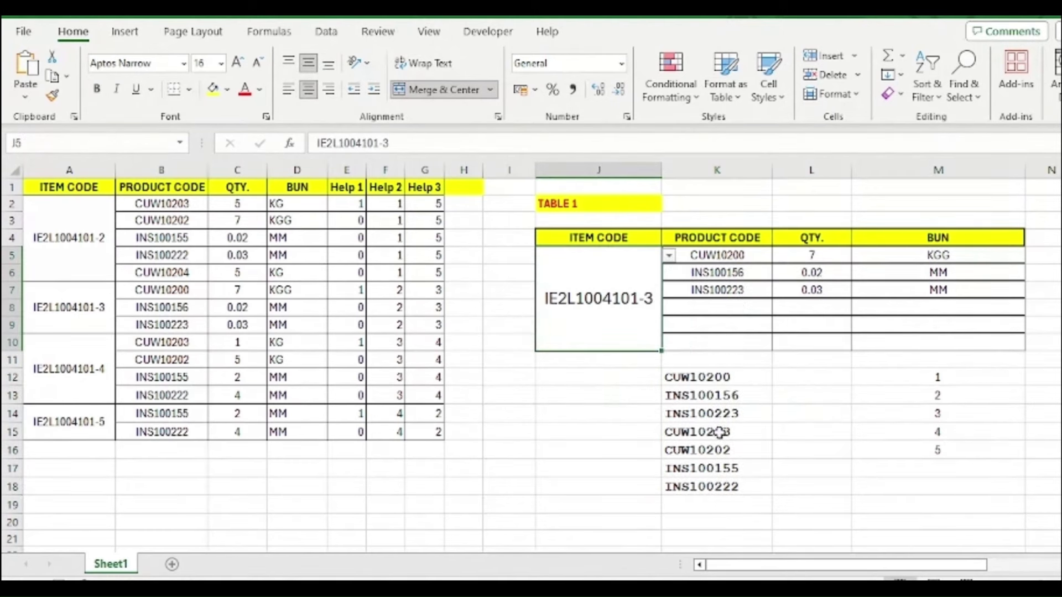
drag(725, 374, 721, 486)
click(720, 486)
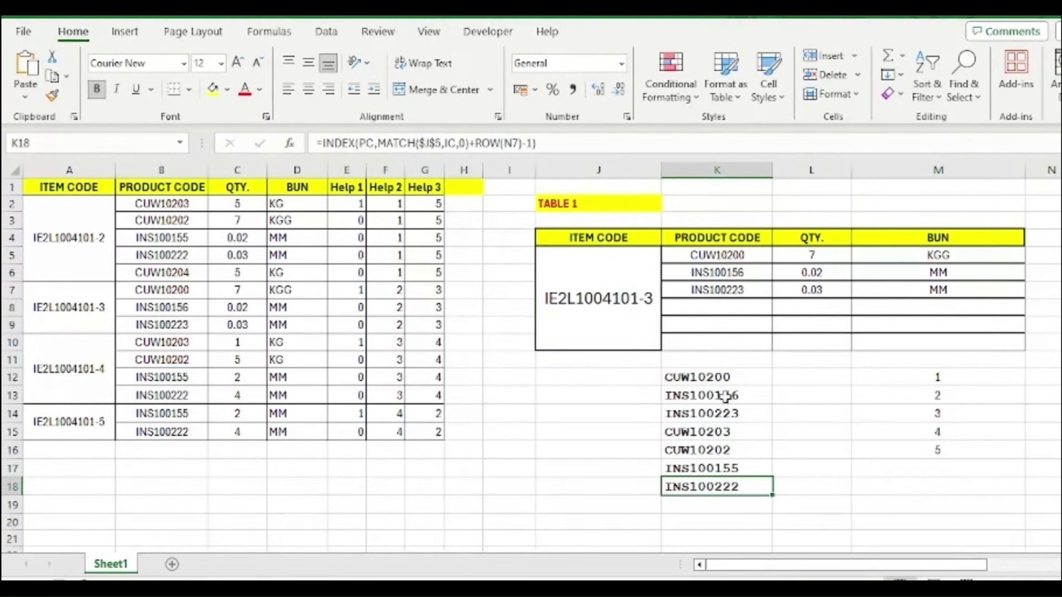
click(722, 447)
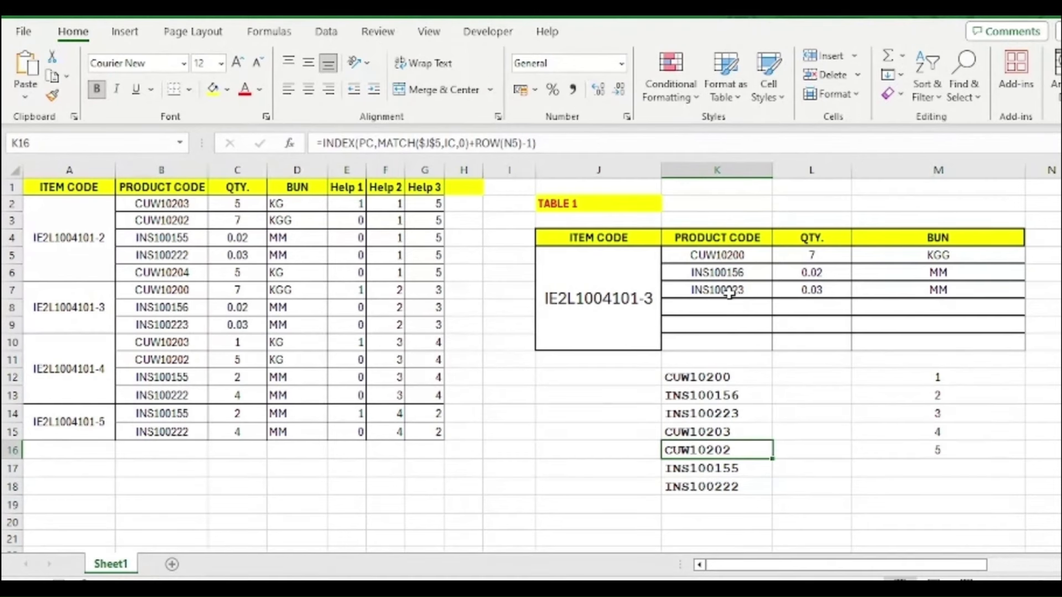
drag(722, 378, 705, 419)
click(710, 435)
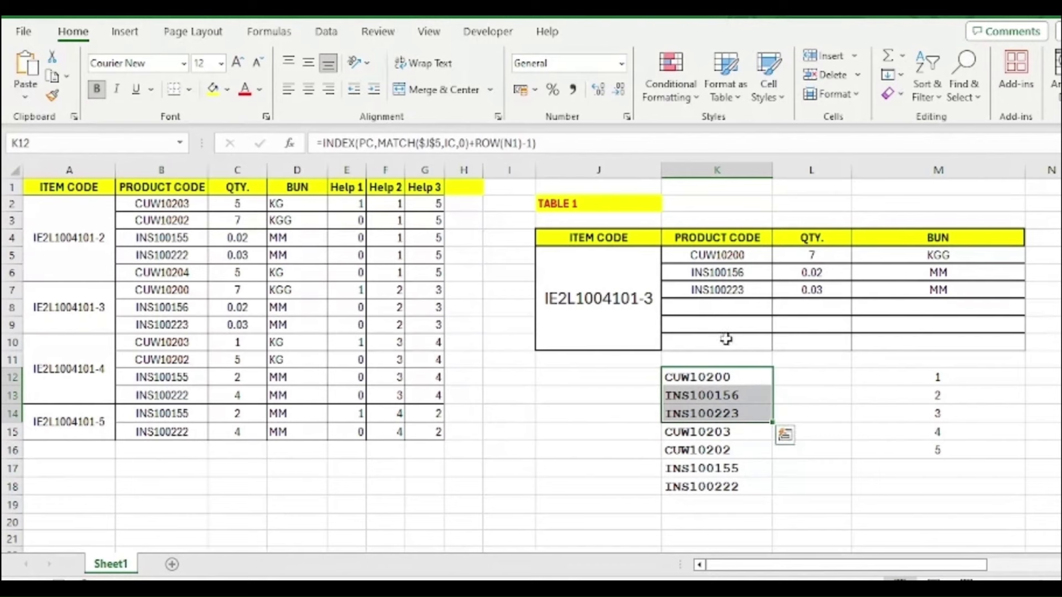
click(651, 300)
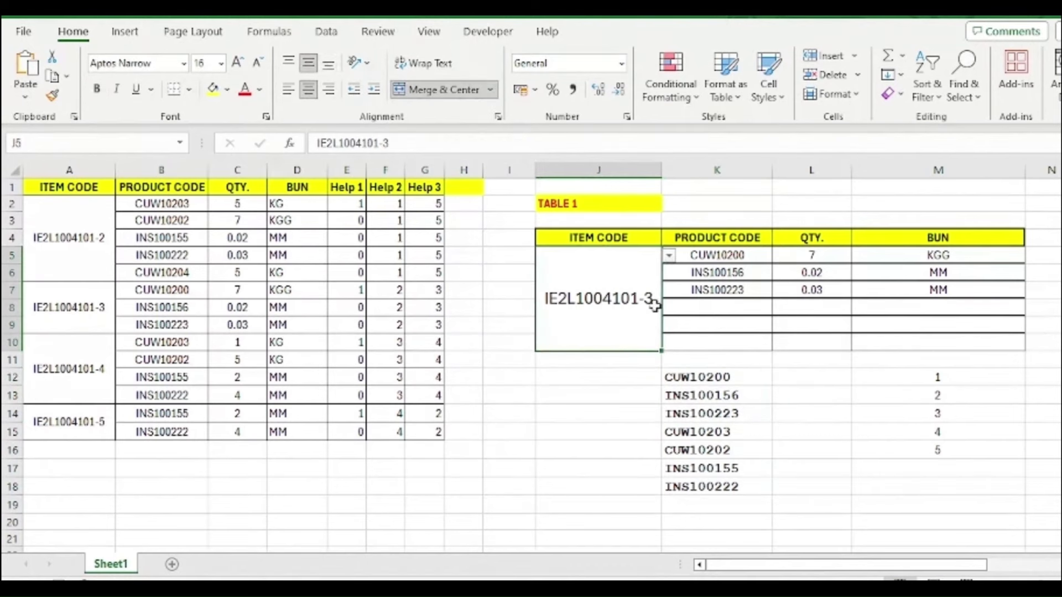
click(669, 257)
click(605, 360)
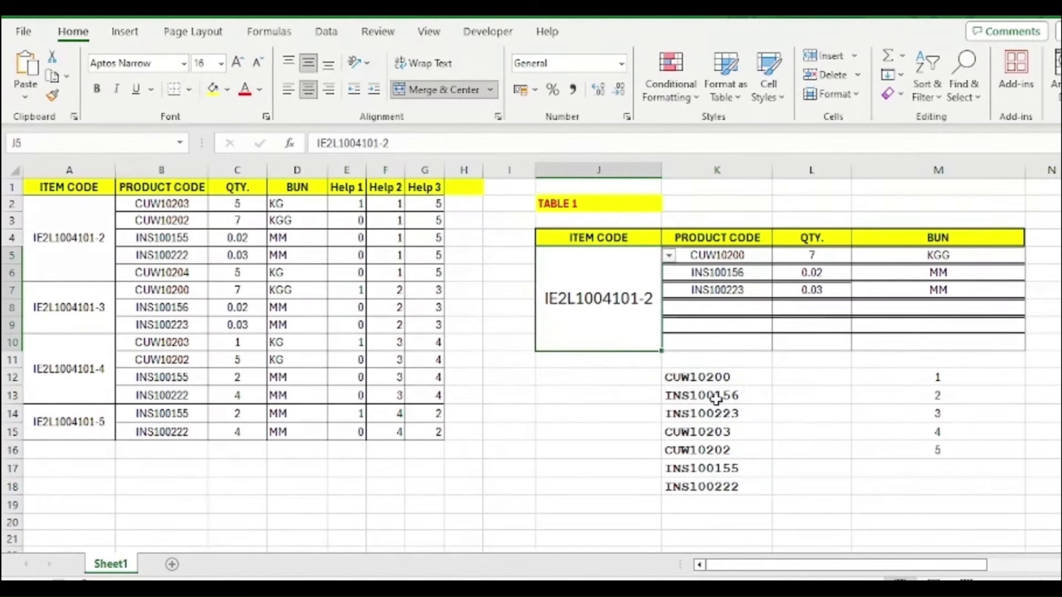
drag(739, 381, 740, 405)
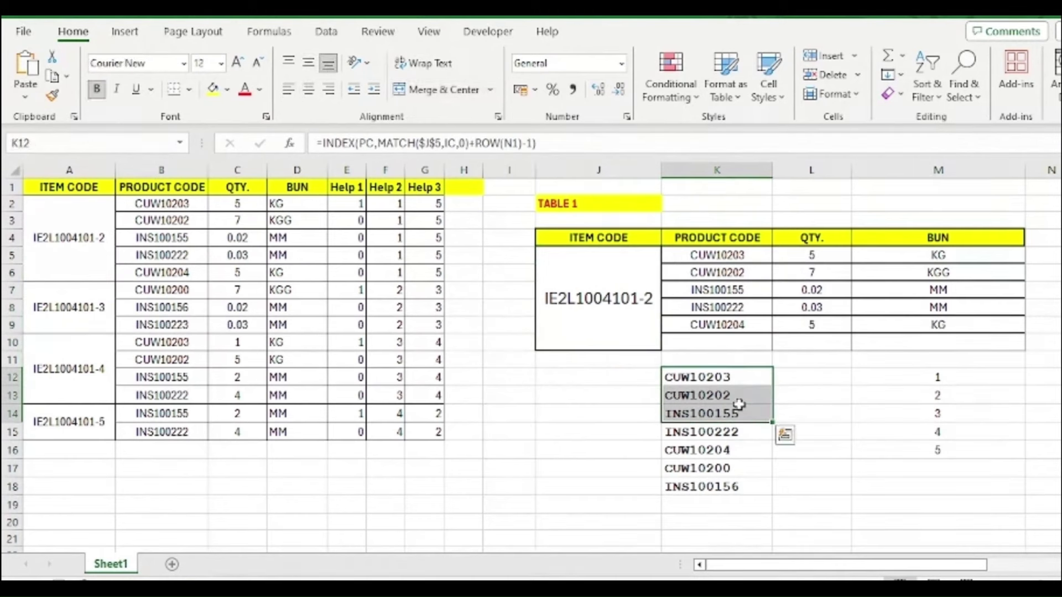
click(739, 256)
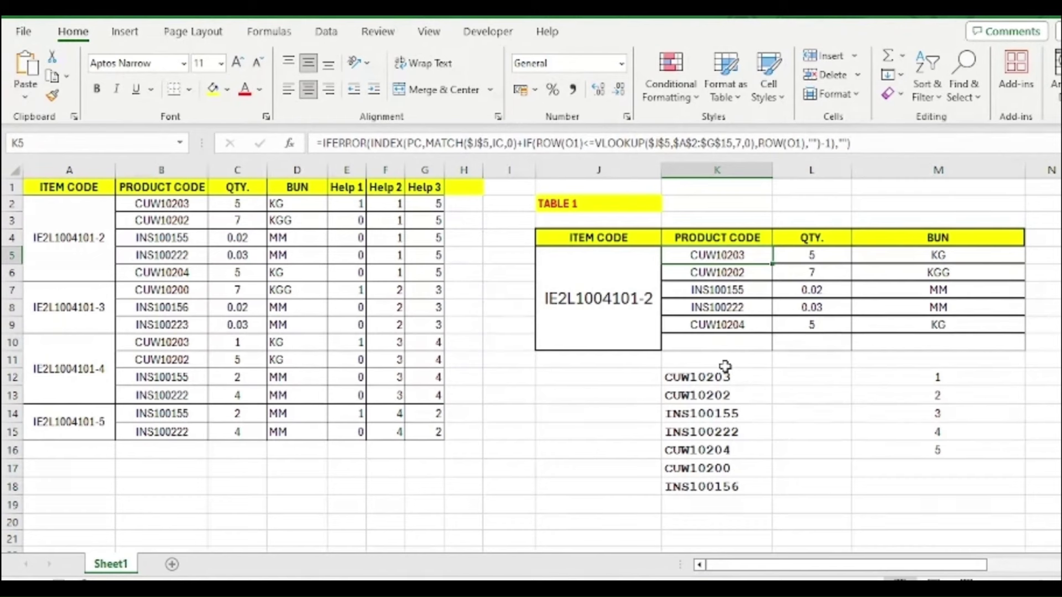
click(806, 379)
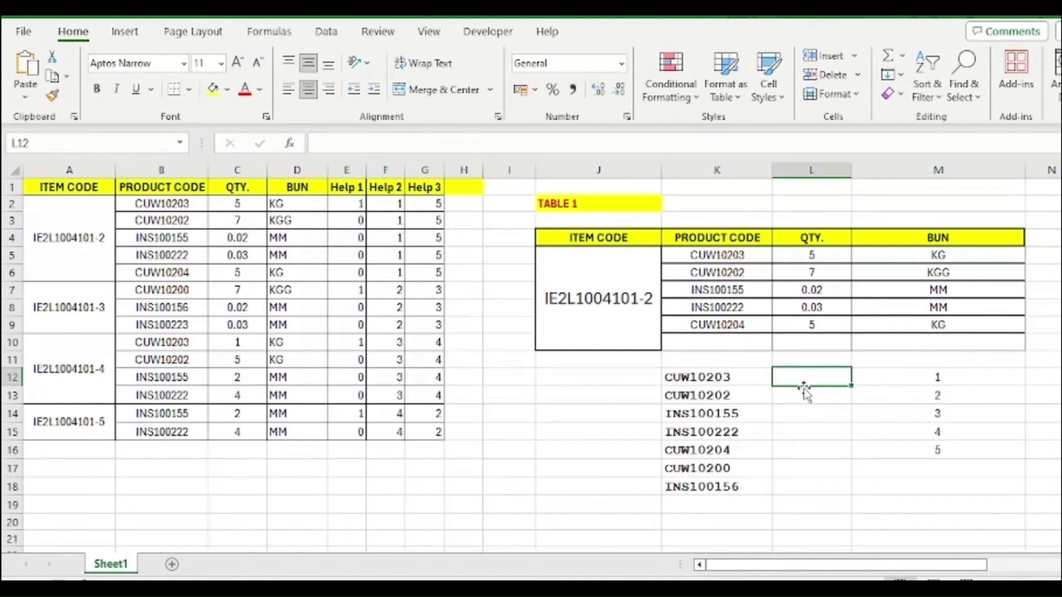
Enter =VLOOKUP(J5,A2:G15,7,0) in L12, returning the row count 5.
text(=)
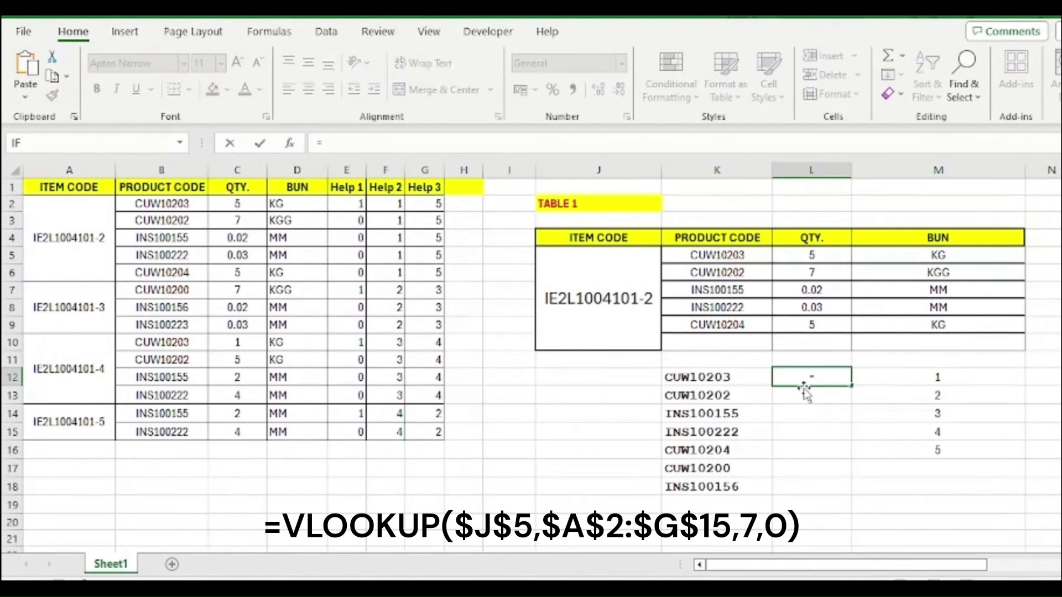
text(VLOOKUP()
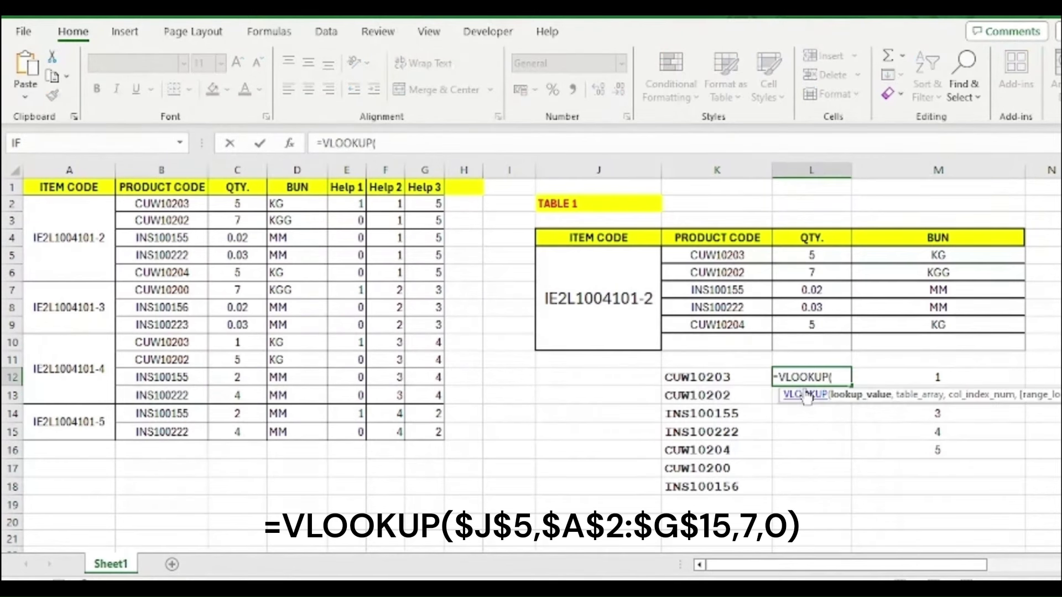
click(595, 299)
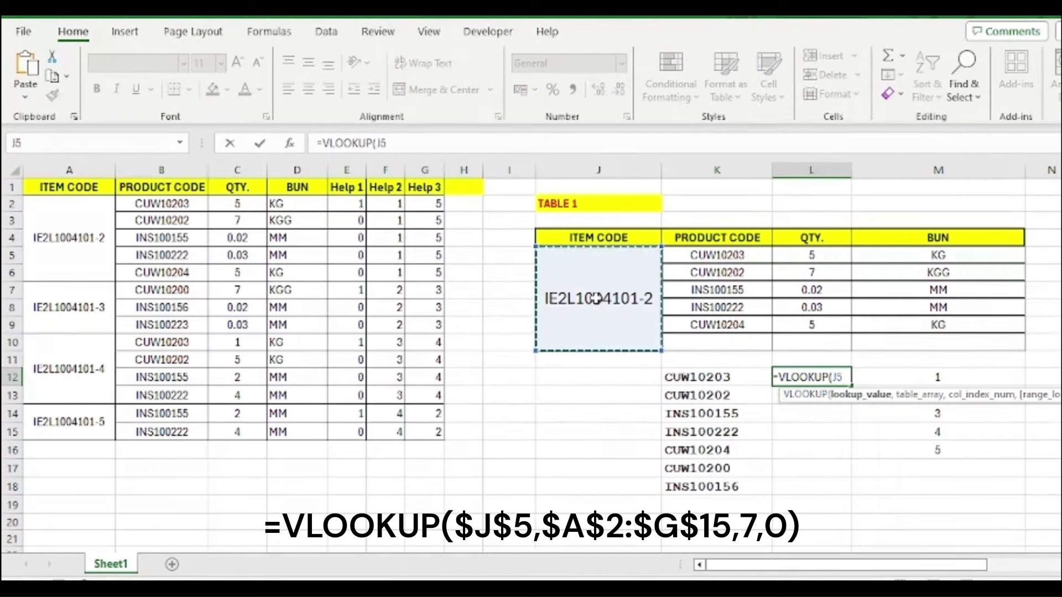
text(,)
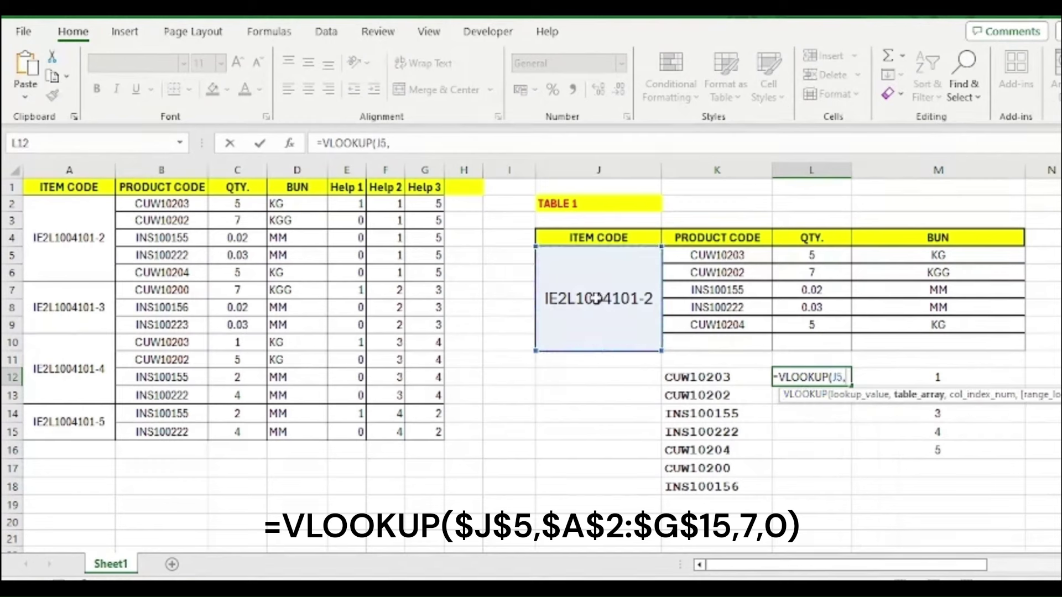
drag(65, 211, 418, 432)
text(,7)
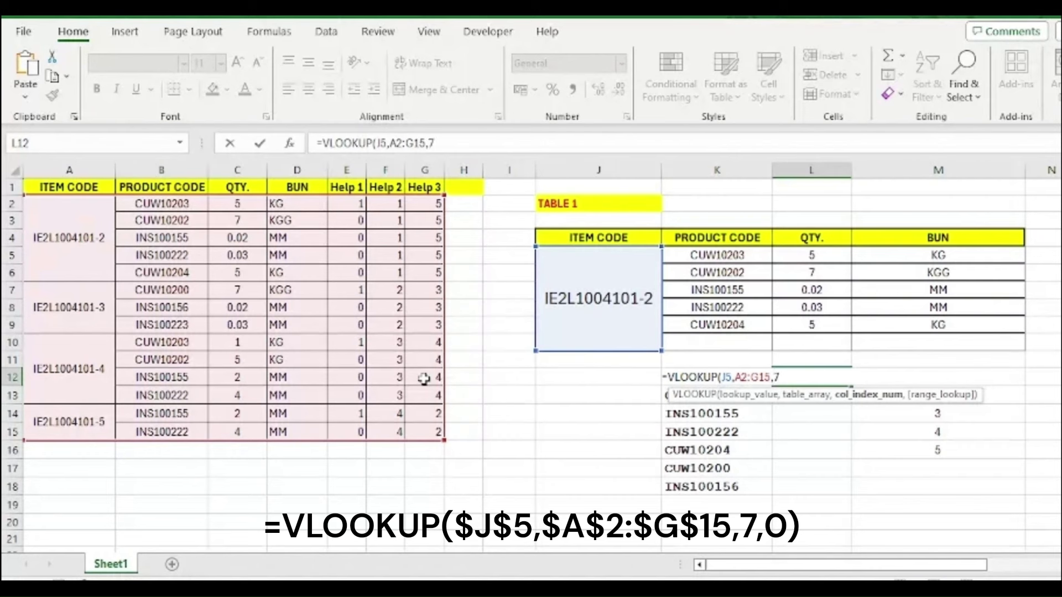
text(,0)
key(Return)
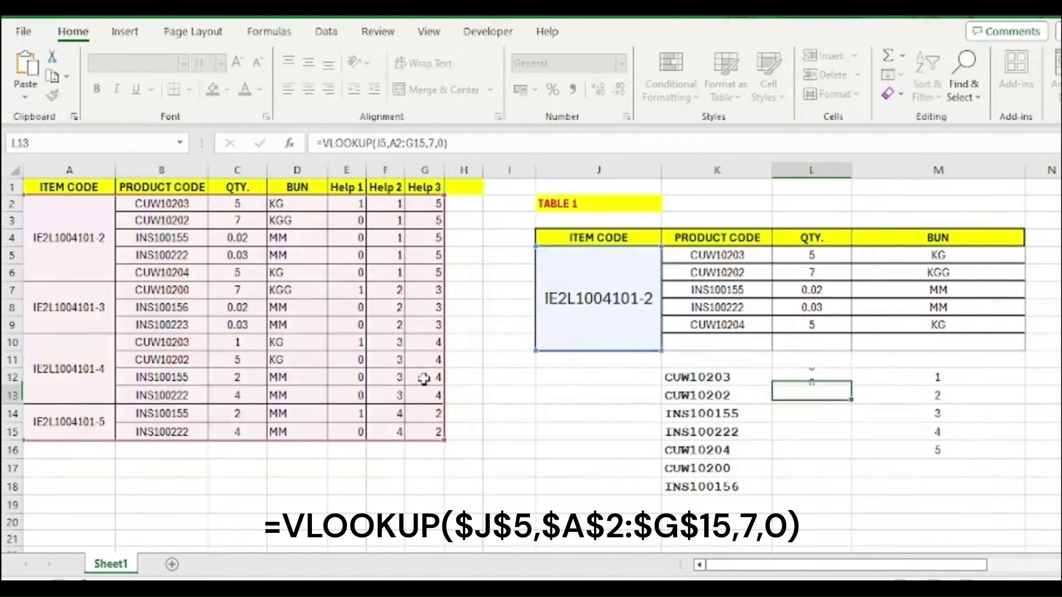
key(Down)
key(Down)
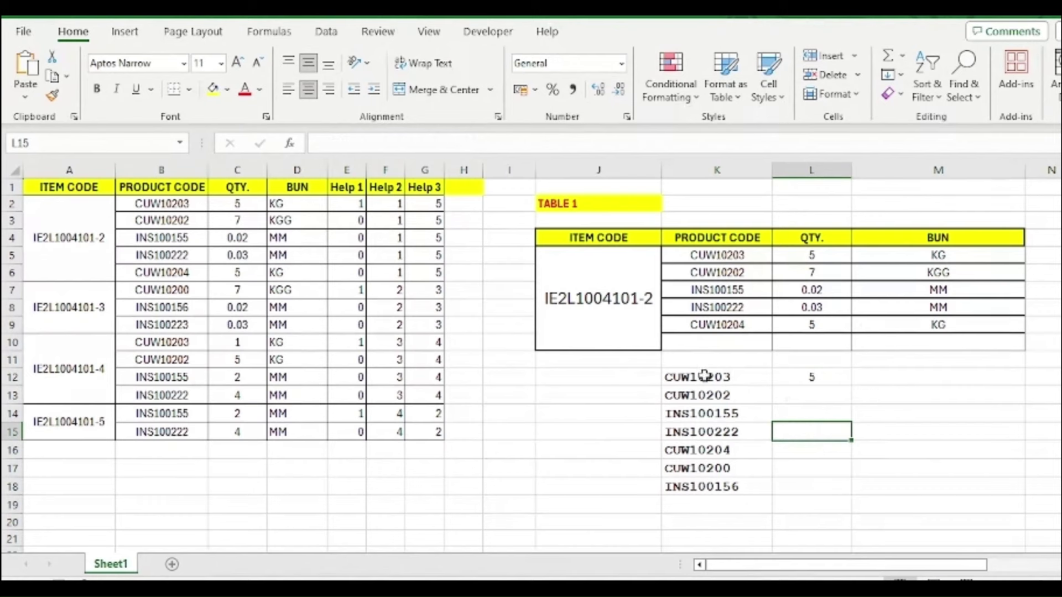
Clear the old product codes and quantities from K12:K18.
drag(702, 376, 854, 477)
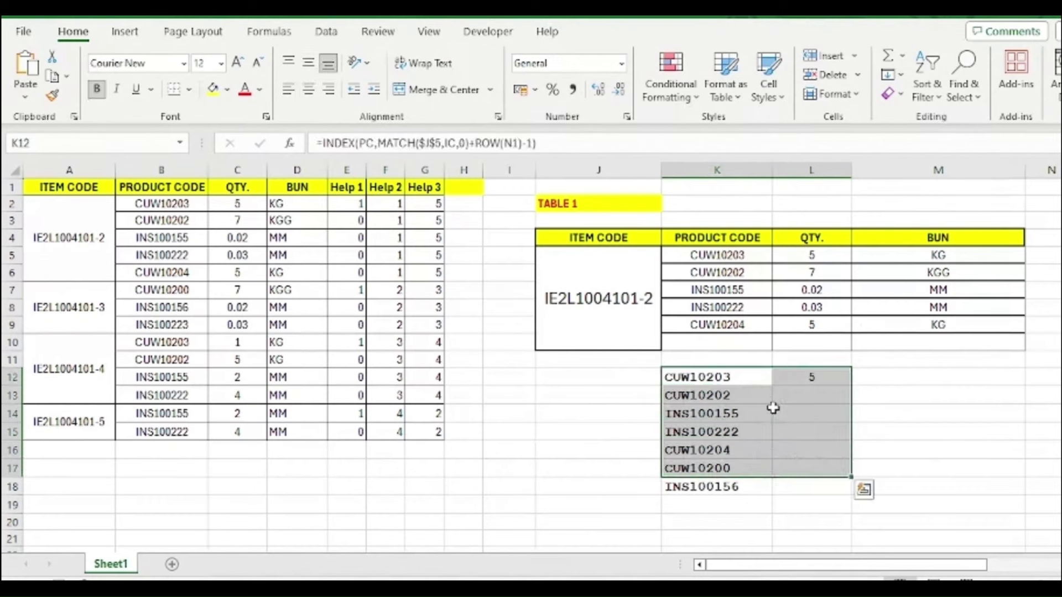
key(Delete)
click(705, 482)
key(Delete)
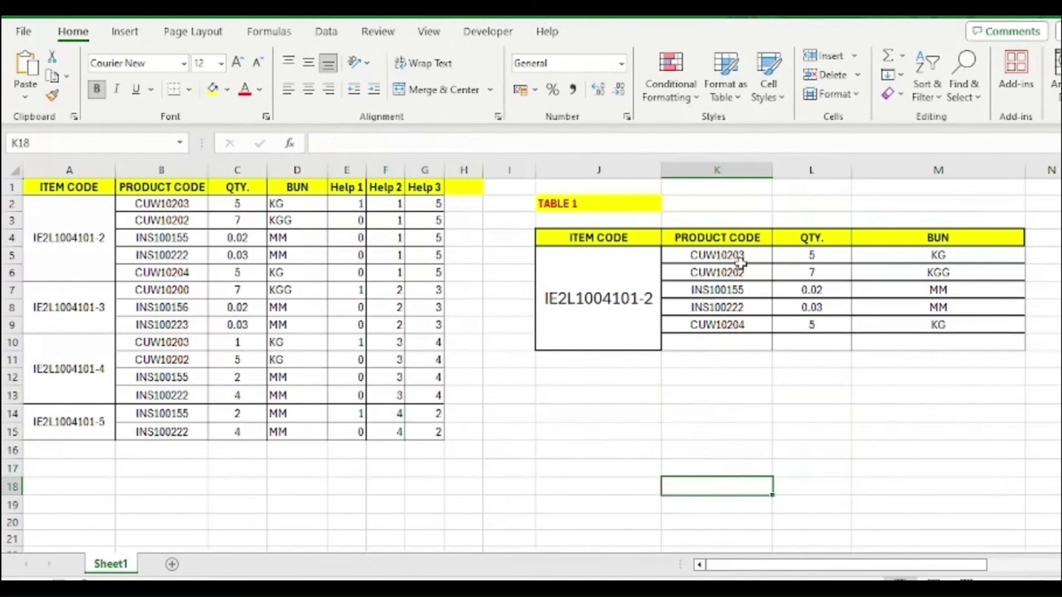
click(740, 259)
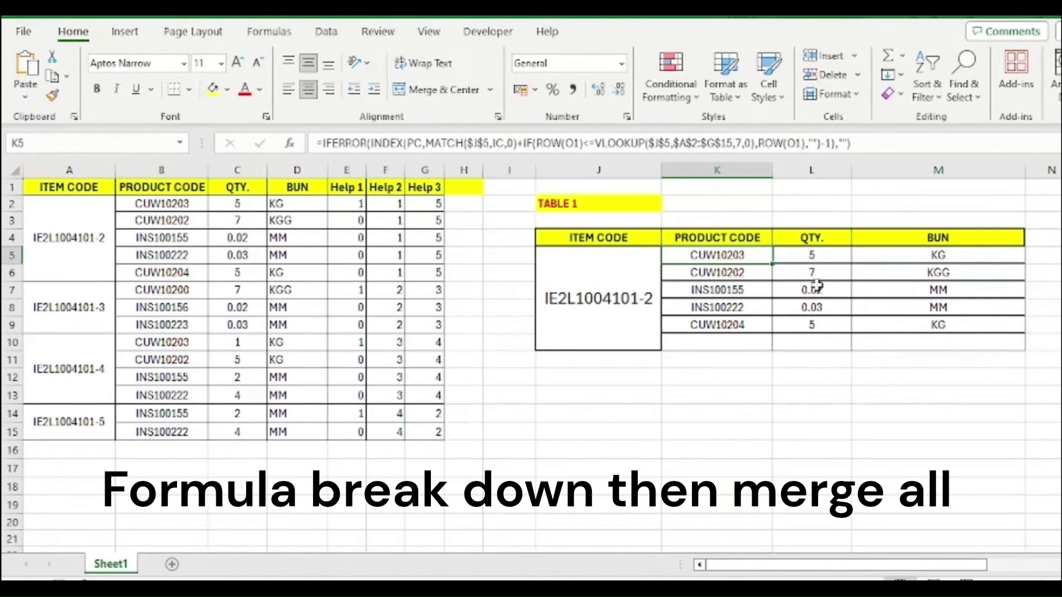
Enter =INDEX(PC,MATCH($J$5,IC,0)) in K12, returning CUW10203.
click(710, 376)
text(=)
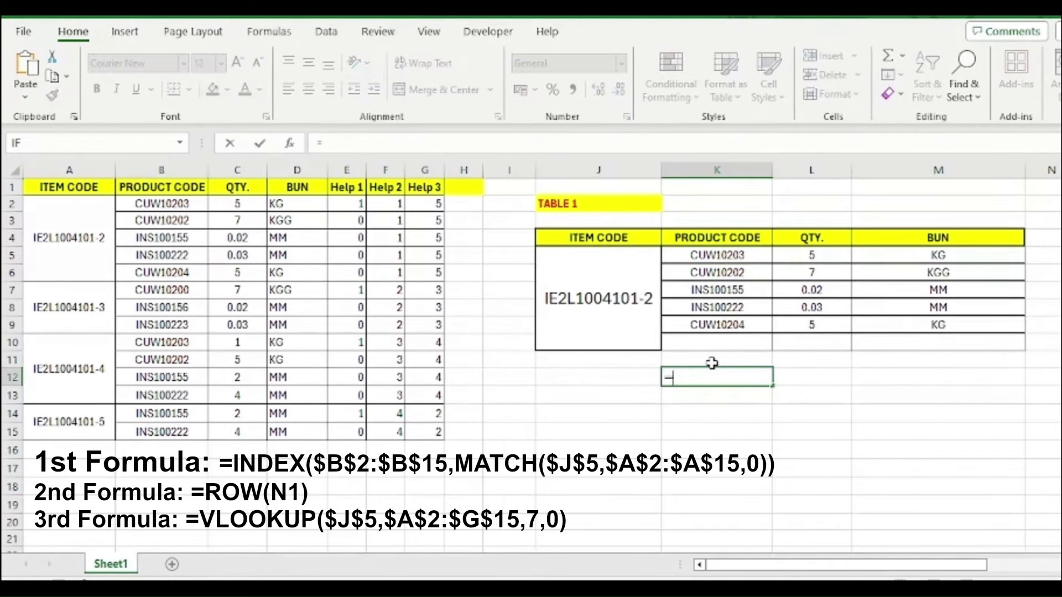
text(ind)
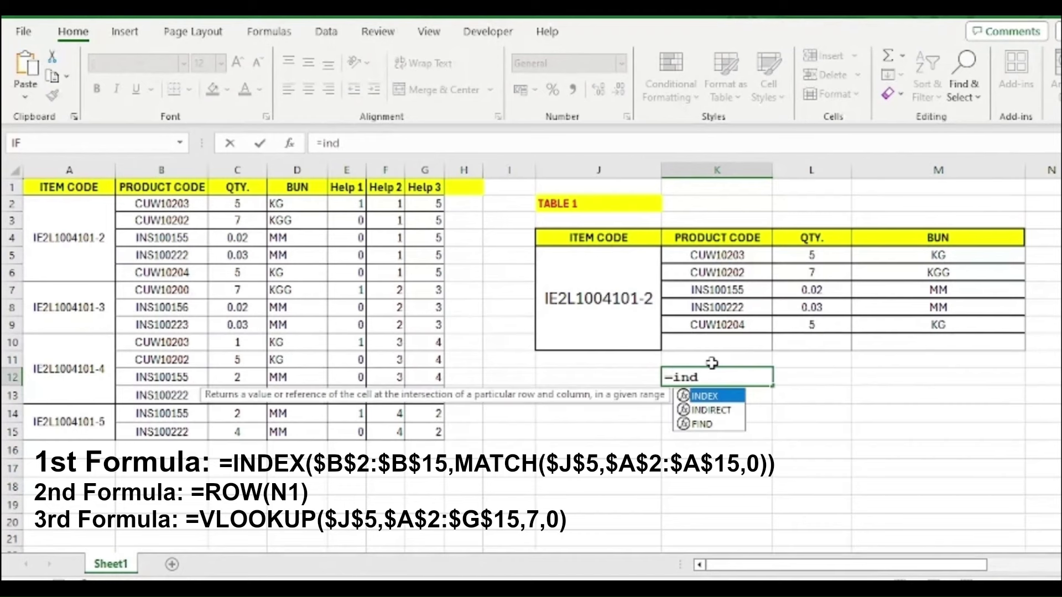
key(Tab)
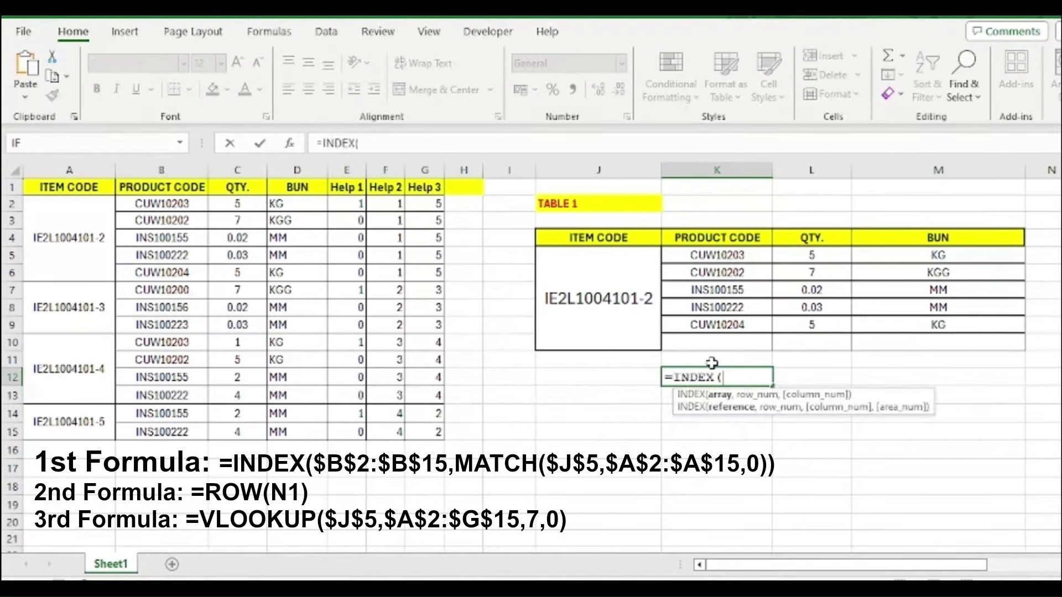
text(PC,mat)
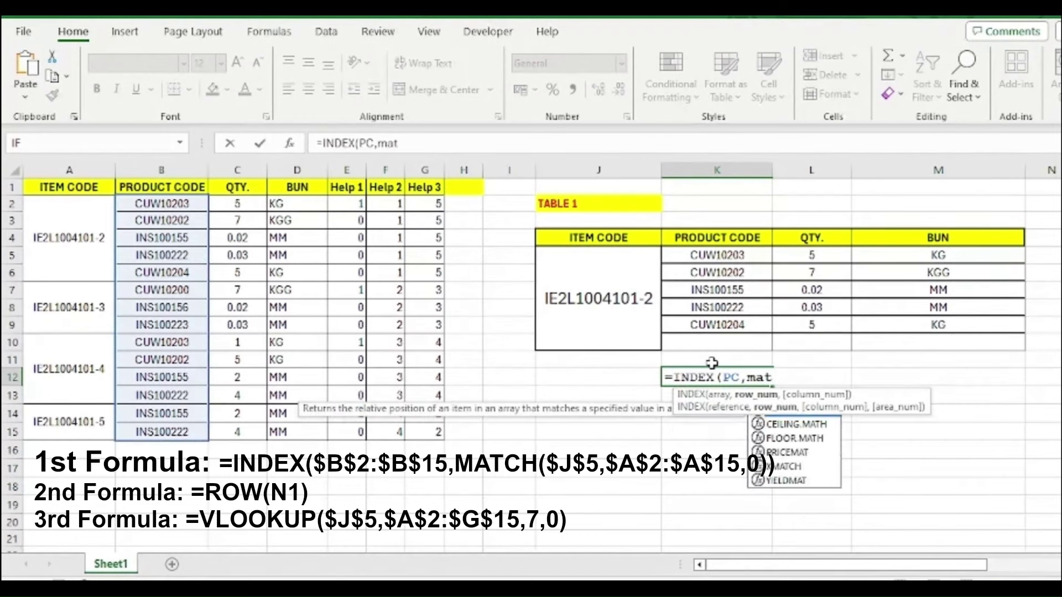
key(Tab)
click(569, 316)
text(,)
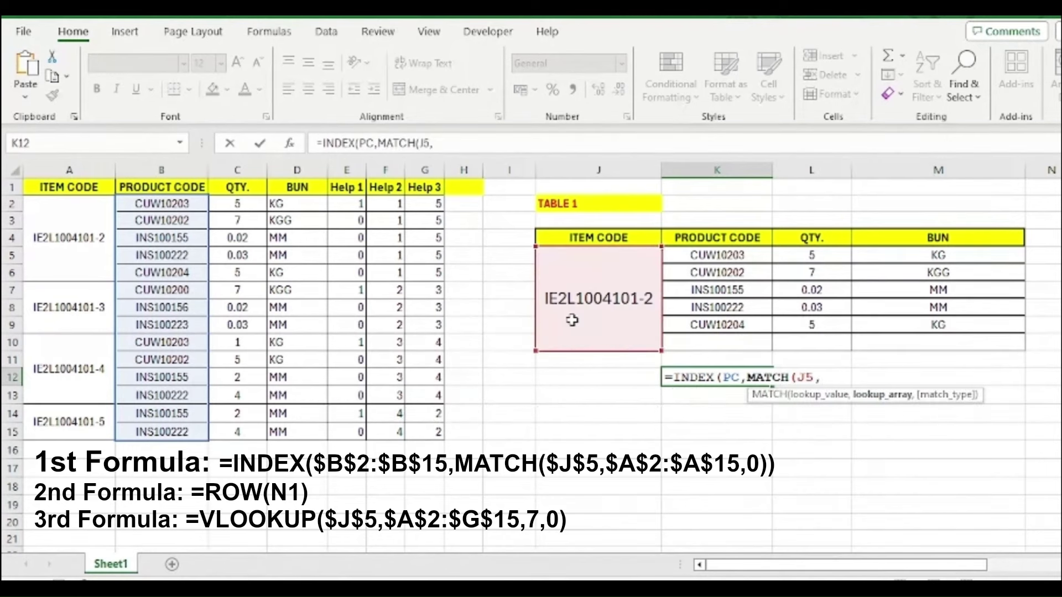
text(IC,0))
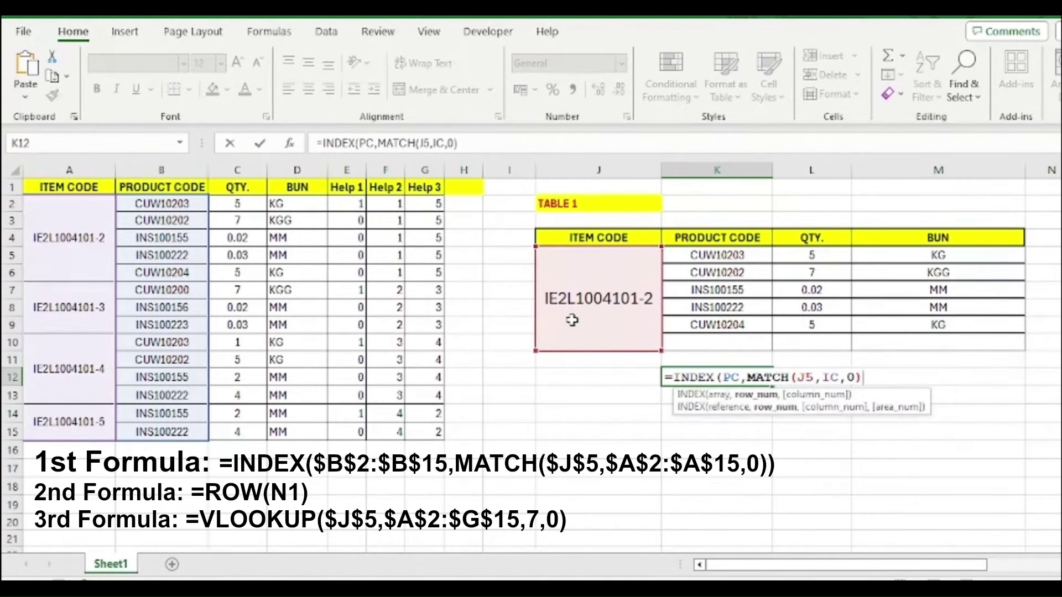
key(Return)
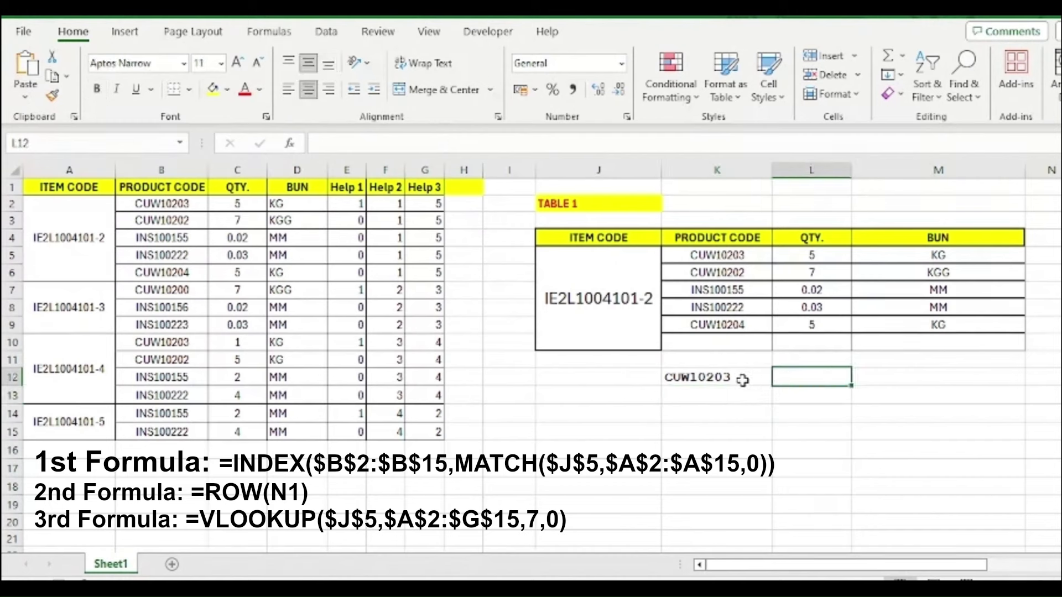
click(734, 378)
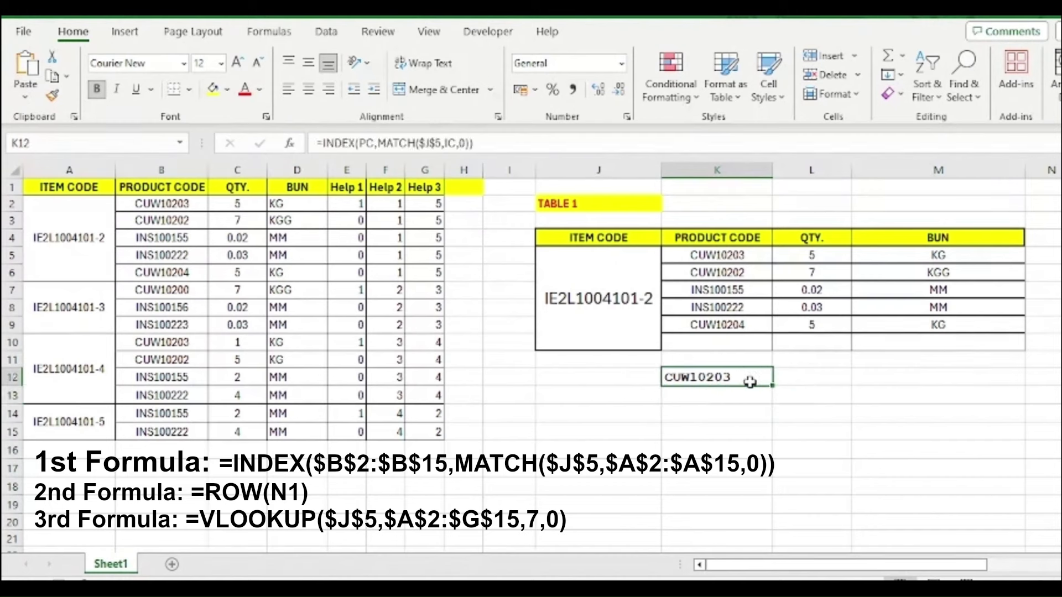
Enter =ROW(N1) in L12 as a row counter showing 1.
click(816, 380)
text(=)
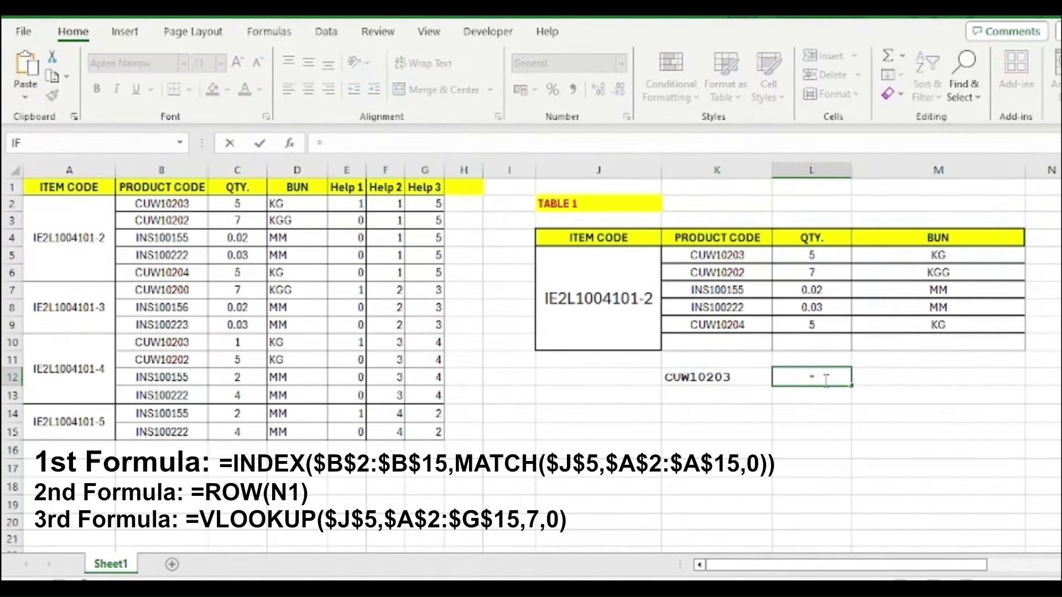
text(row)
key(Tab)
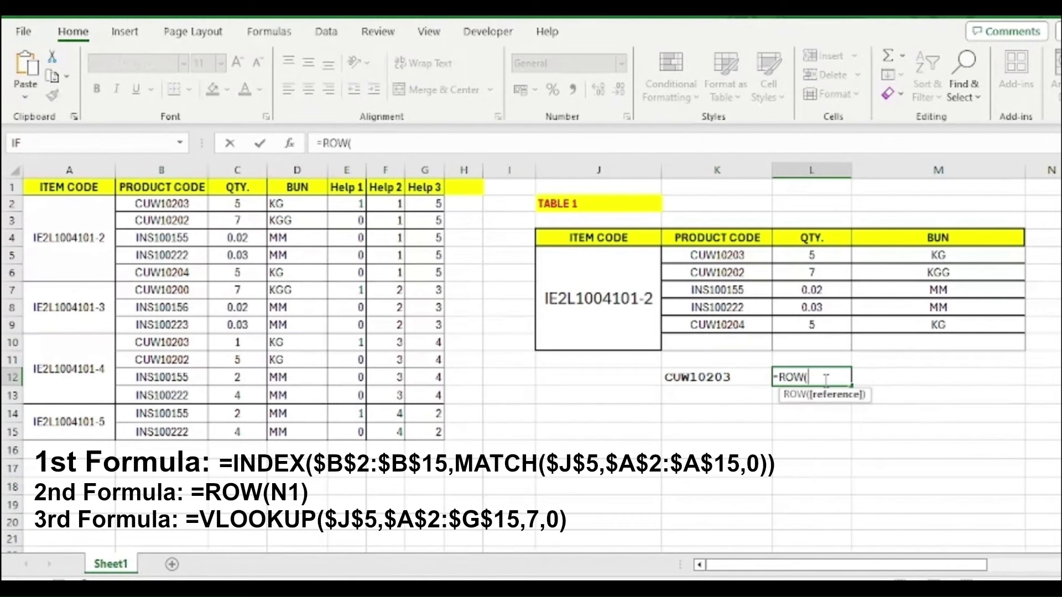
click(1039, 188)
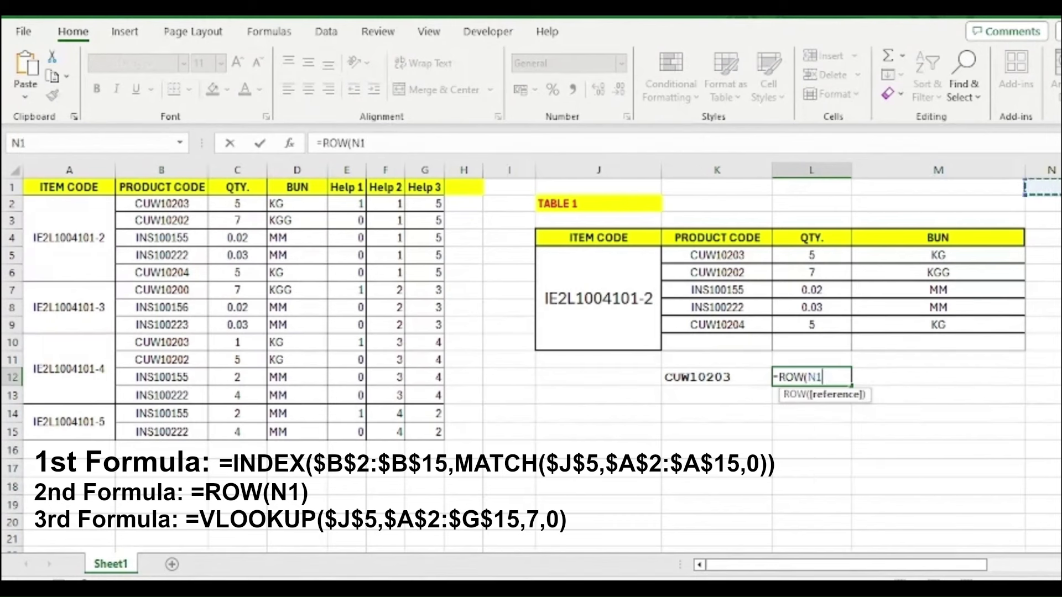
text())
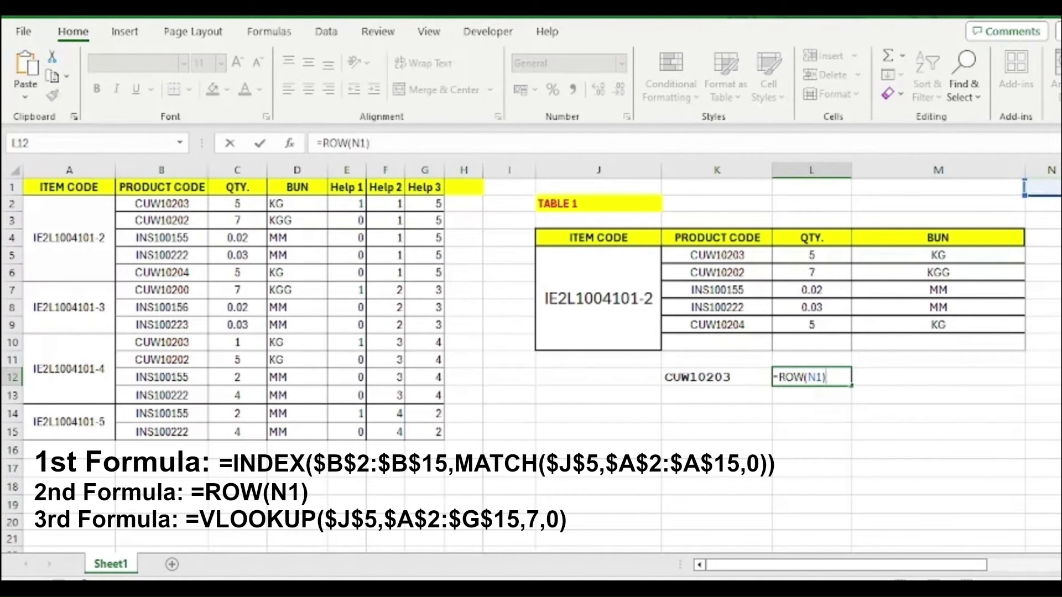
key(Return)
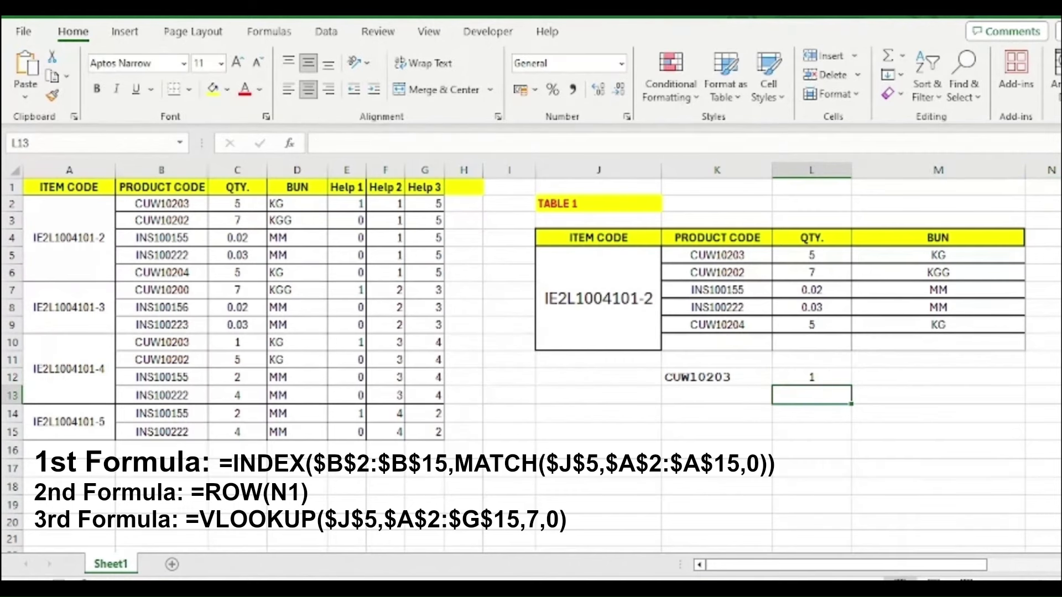
Enter a VLOOKUP in M12 that looks up J5 in the source table, returning column 7 (count 5).
click(913, 377)
text(=vla)
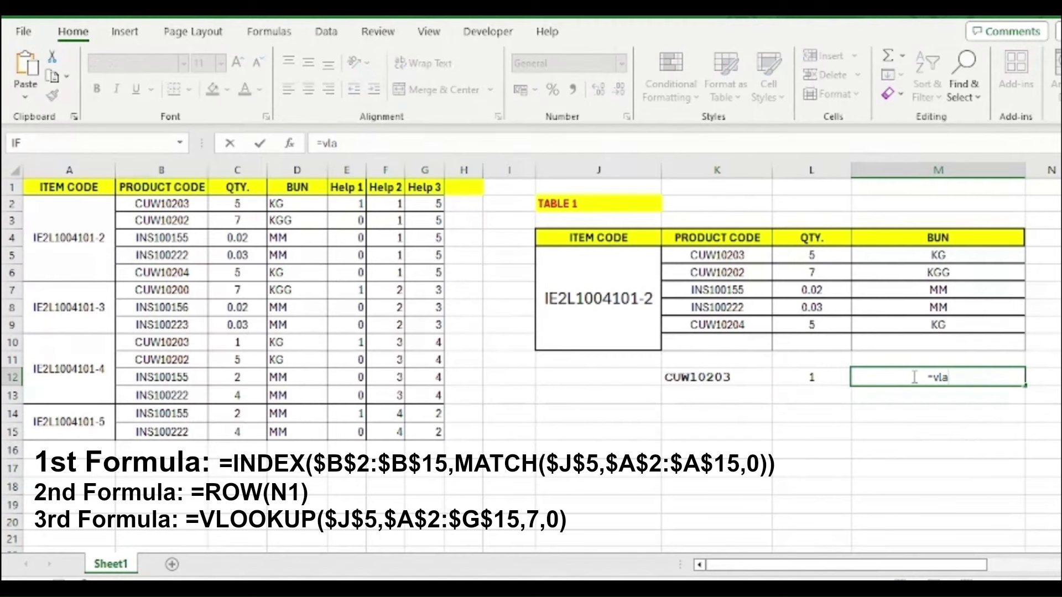
key(BackSpace)
text(o)
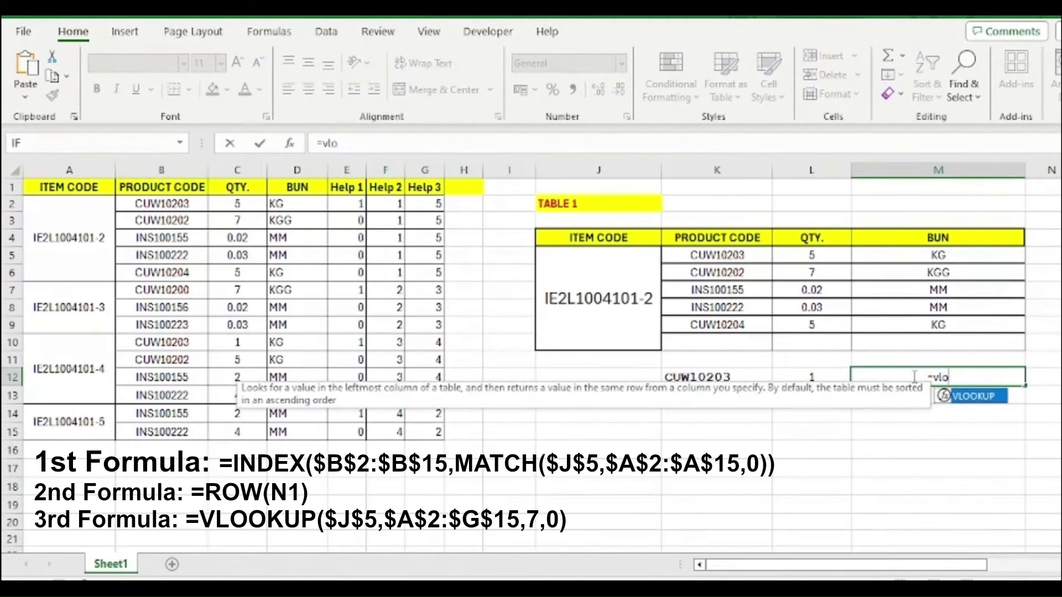
key(Tab)
click(627, 321)
text(,)
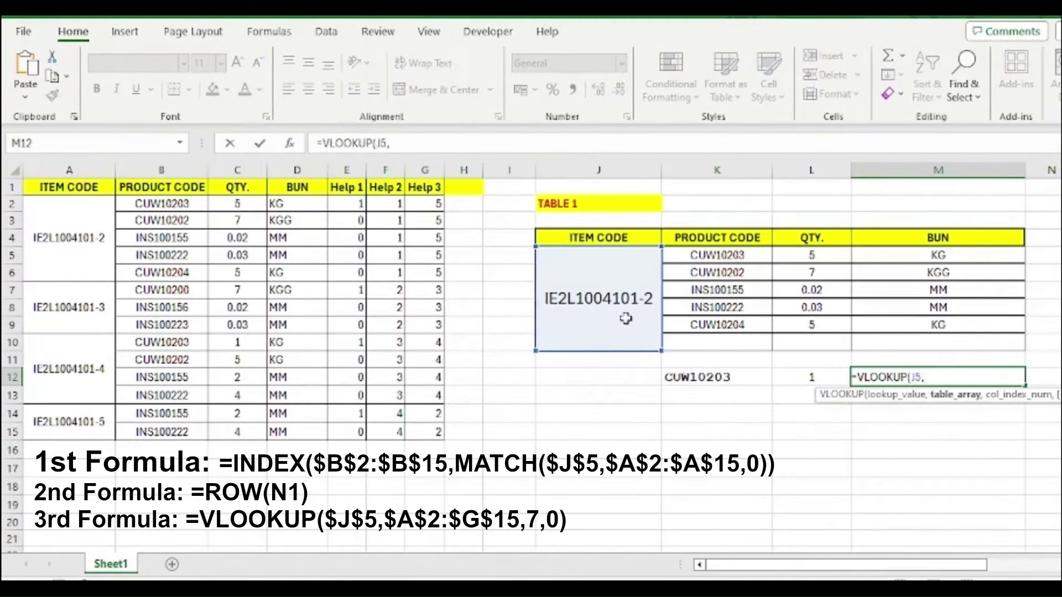
drag(51, 214, 414, 430)
text(,7,0)
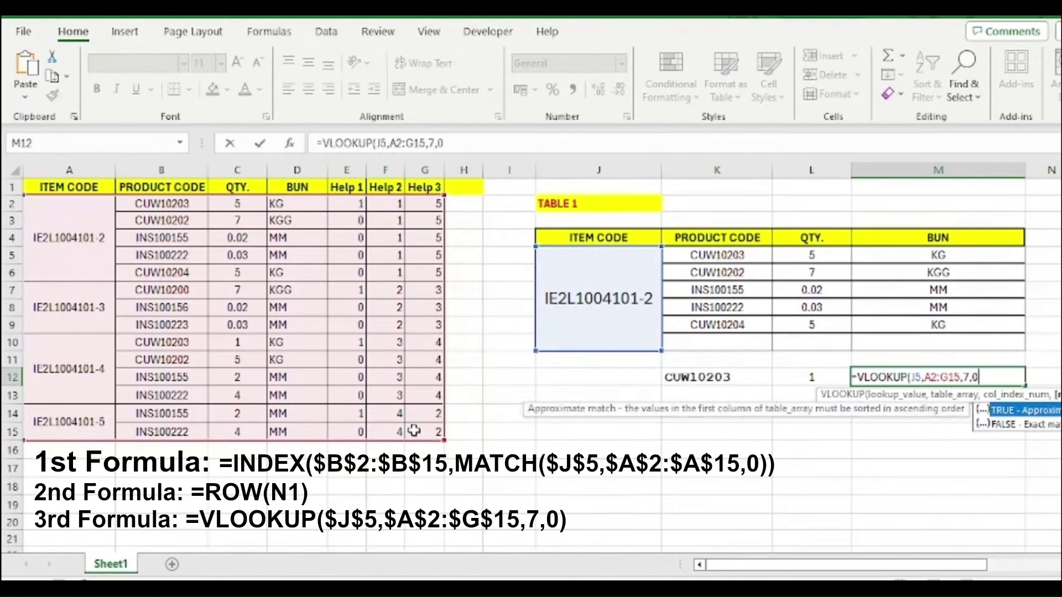
key(Return)
Enter =IF(L12<=M12,L12,"") in N12, returning 1.
drag(697, 378, 884, 377)
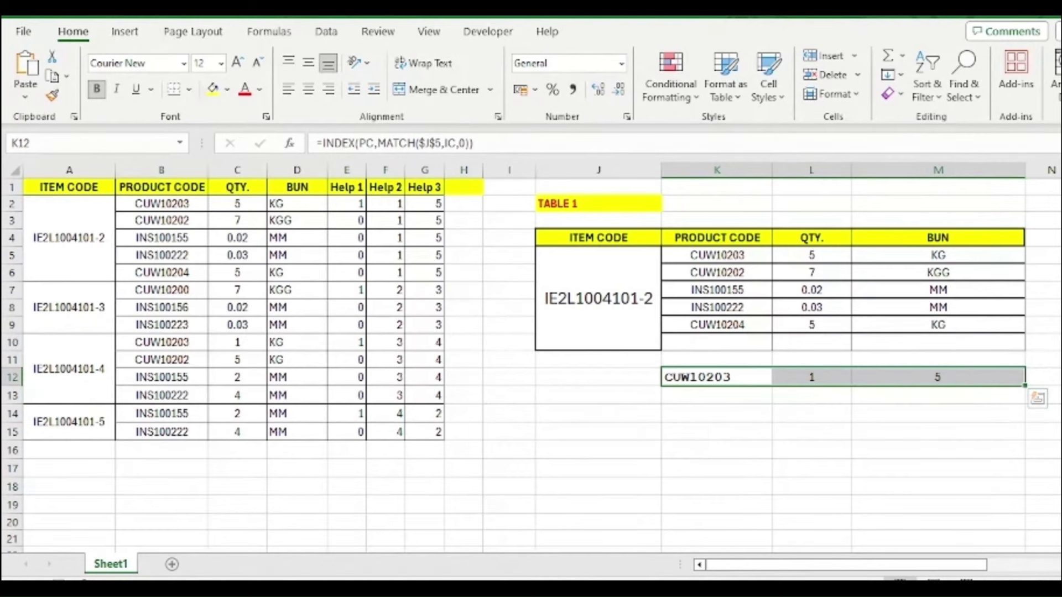
scroll(1049, 375, right, 1)
click(941, 377)
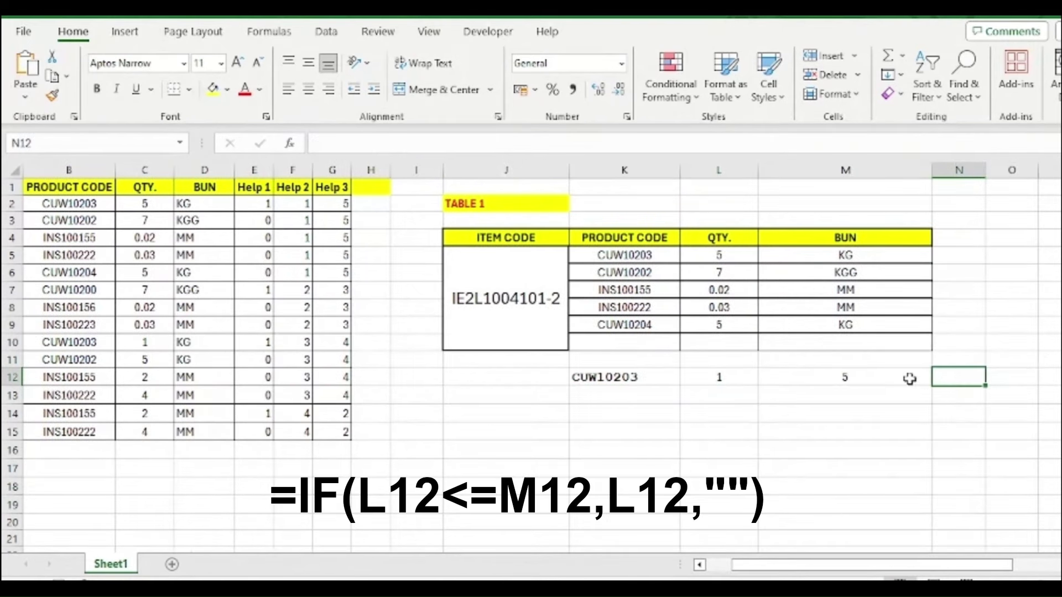
click(630, 253)
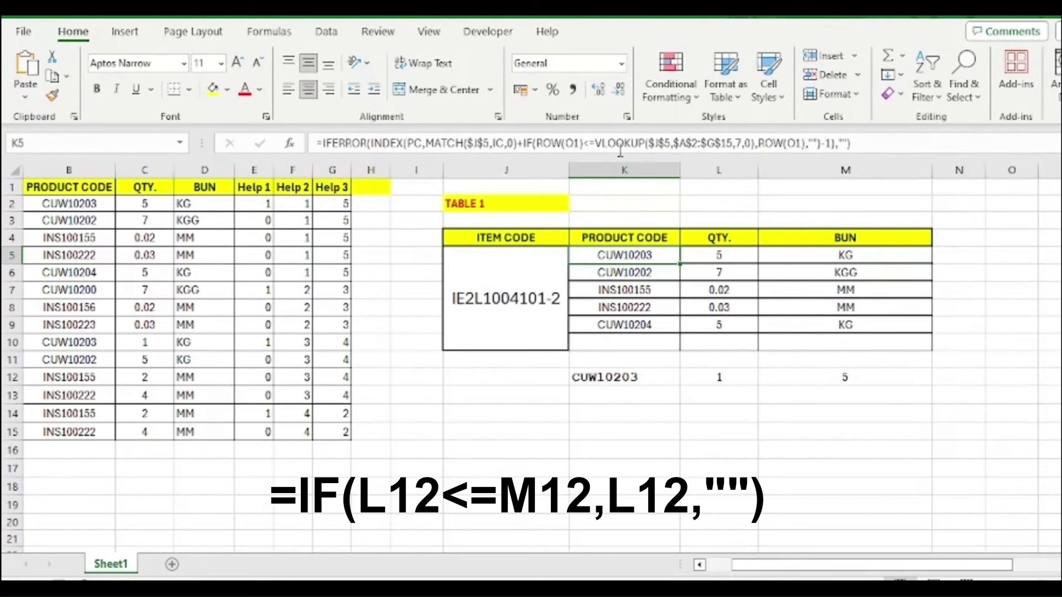
click(960, 377)
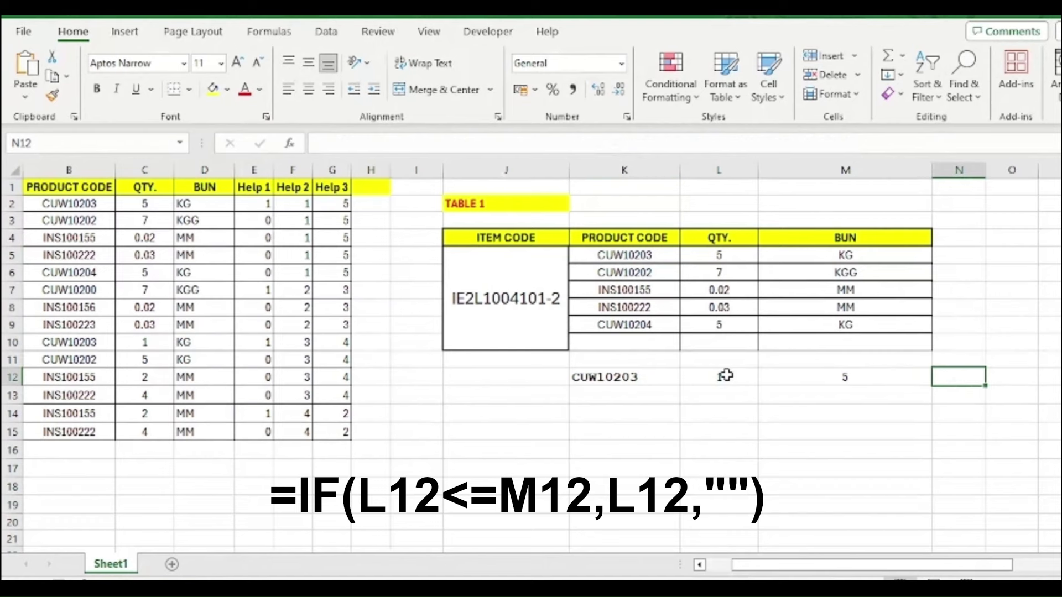
text(=IF()
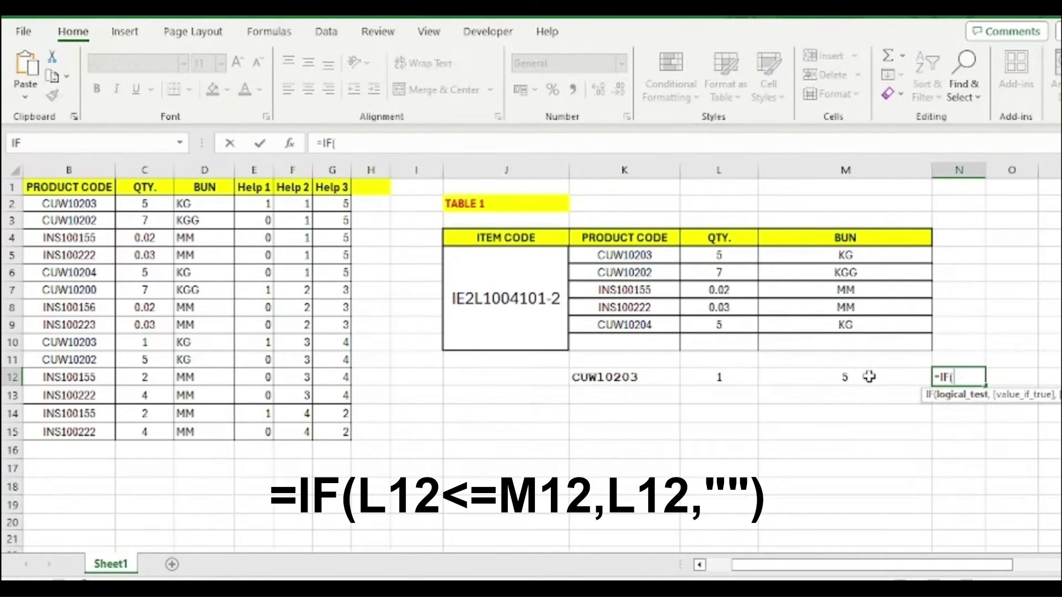
click(719, 378)
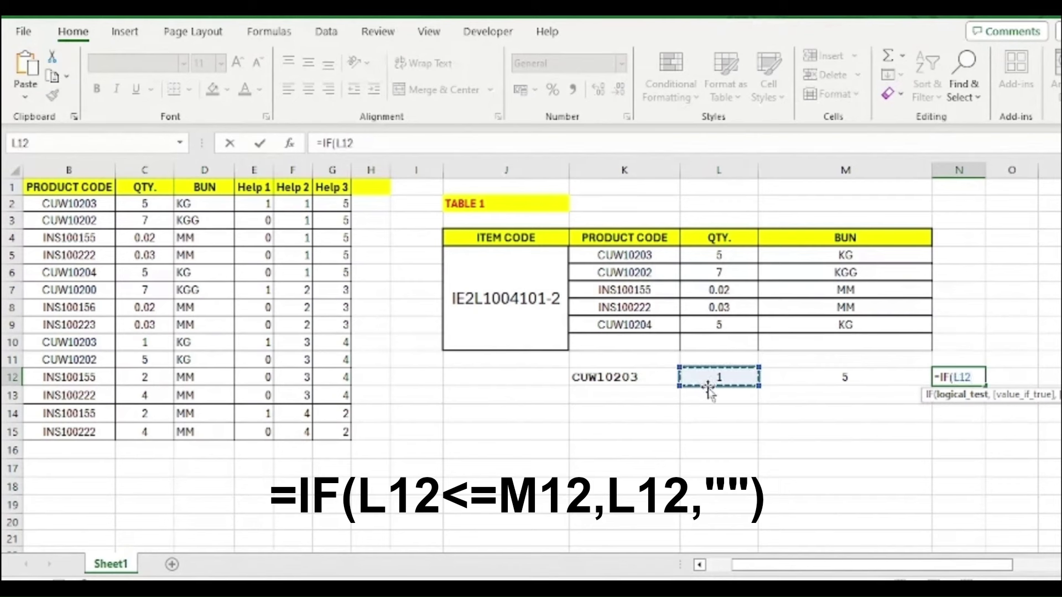
text(<=)
click(825, 377)
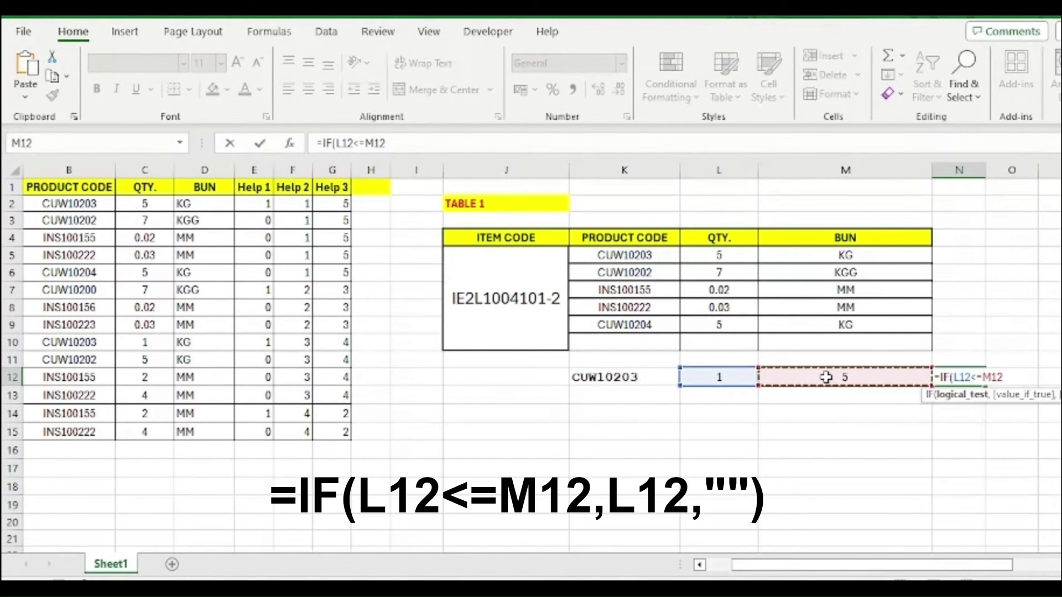
text(,)
click(721, 376)
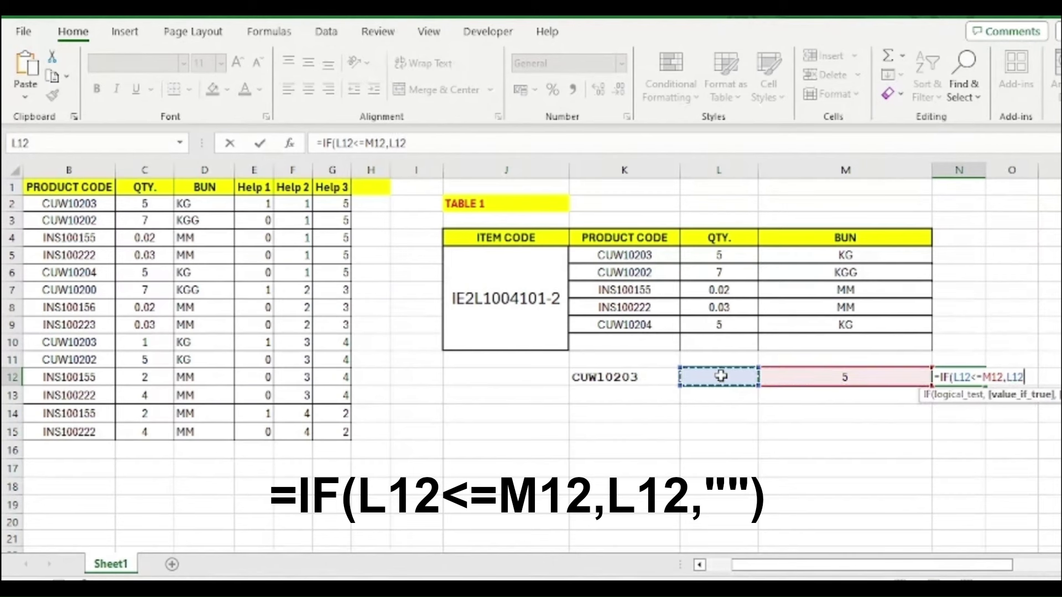
text(,)
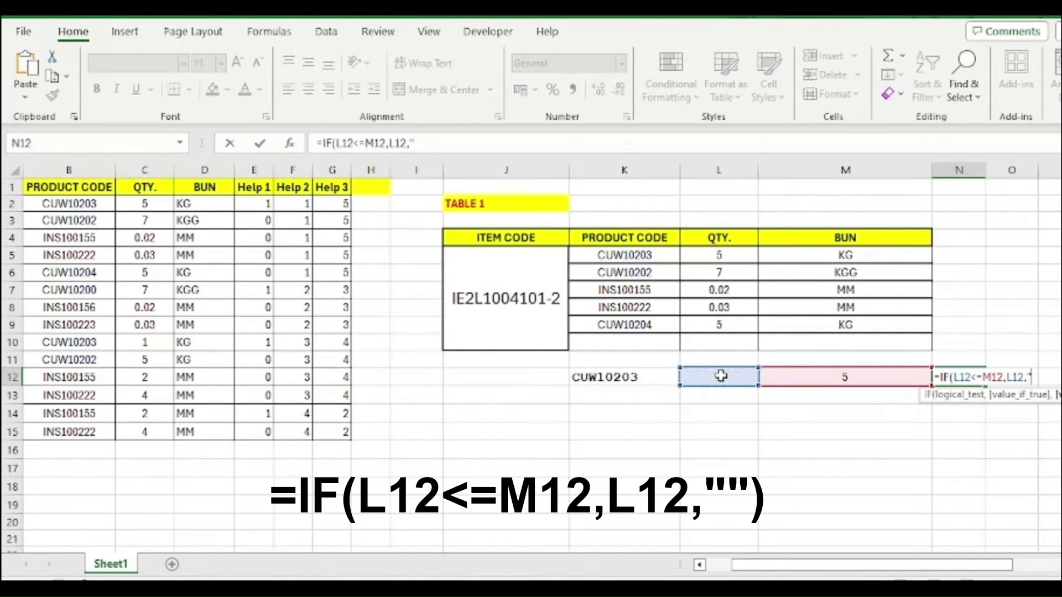
text(""))
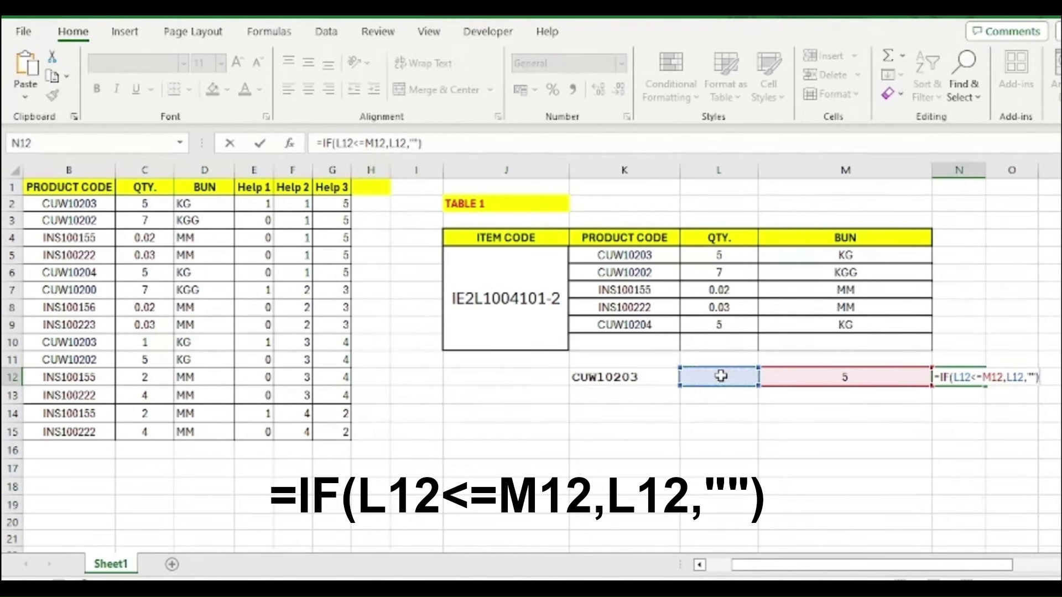
key(Return)
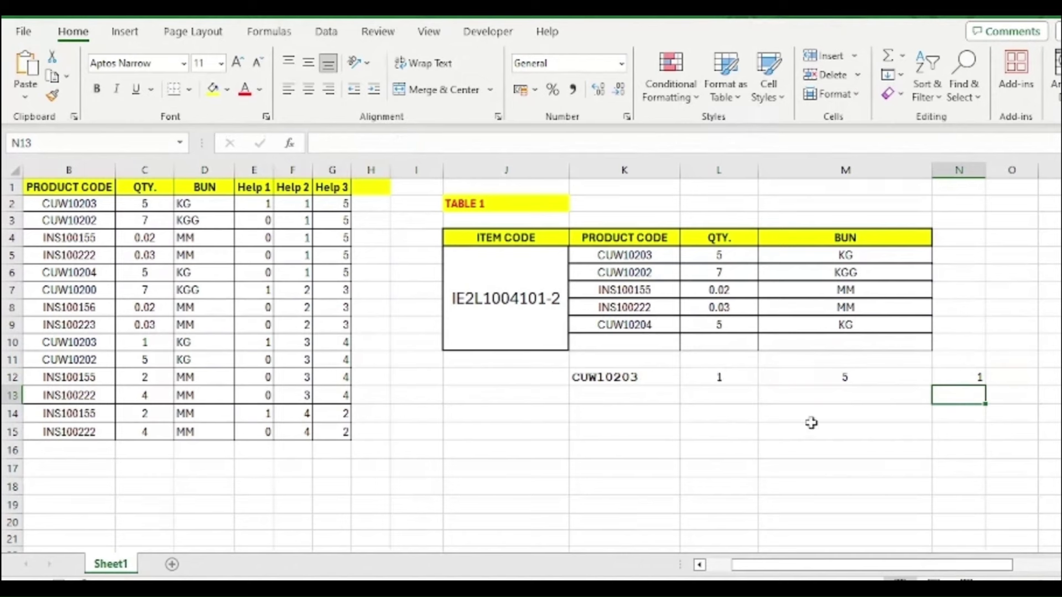
Fill the L12:N12 helper formulas down to row 19: counters 1–8, limit 5, N listing 1–5.
key(Up)
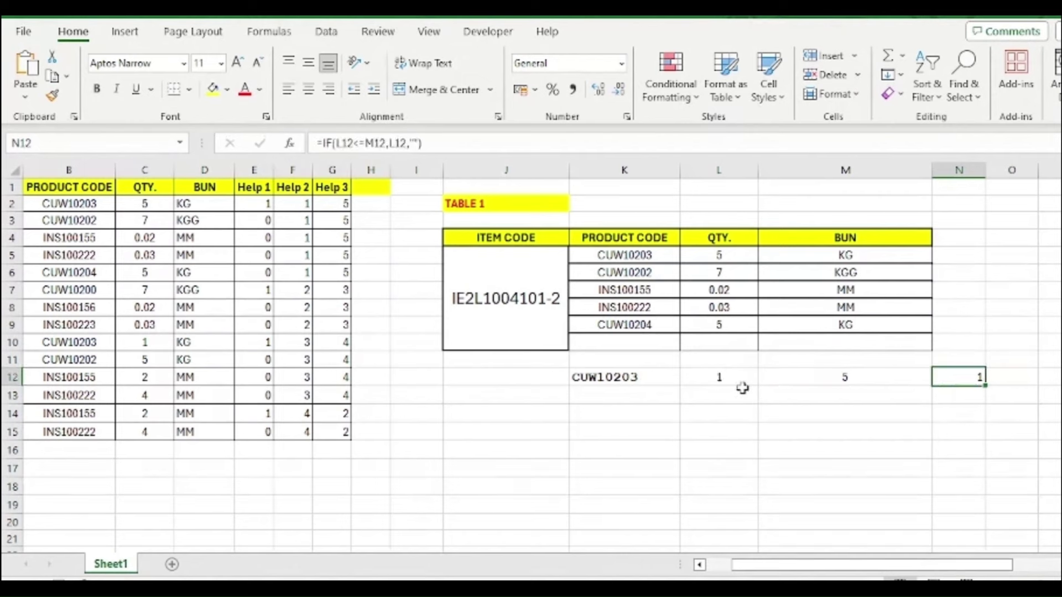
drag(725, 378, 813, 396)
click(807, 462)
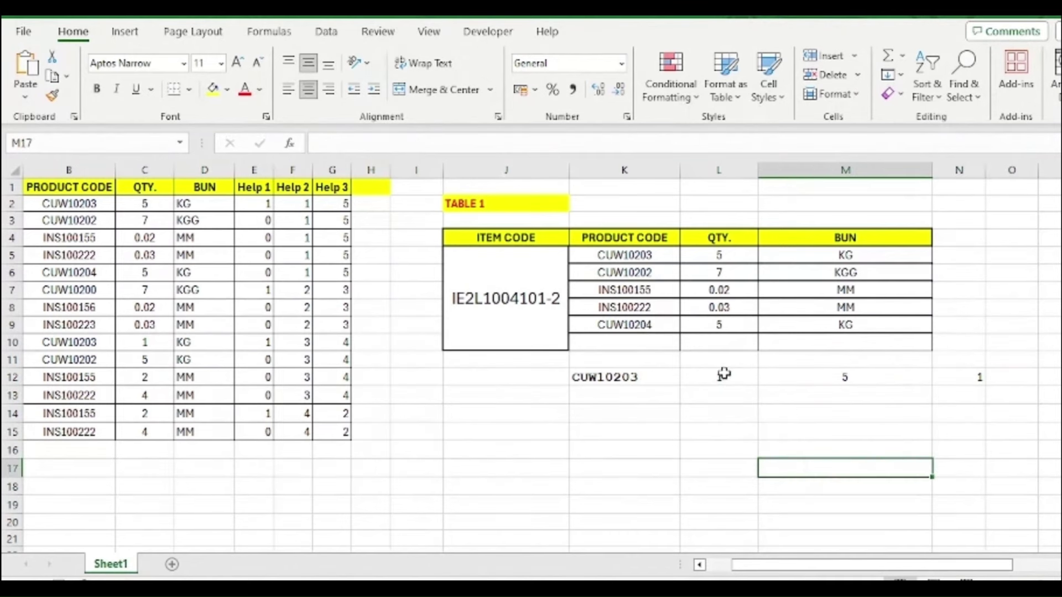
drag(719, 376, 973, 500)
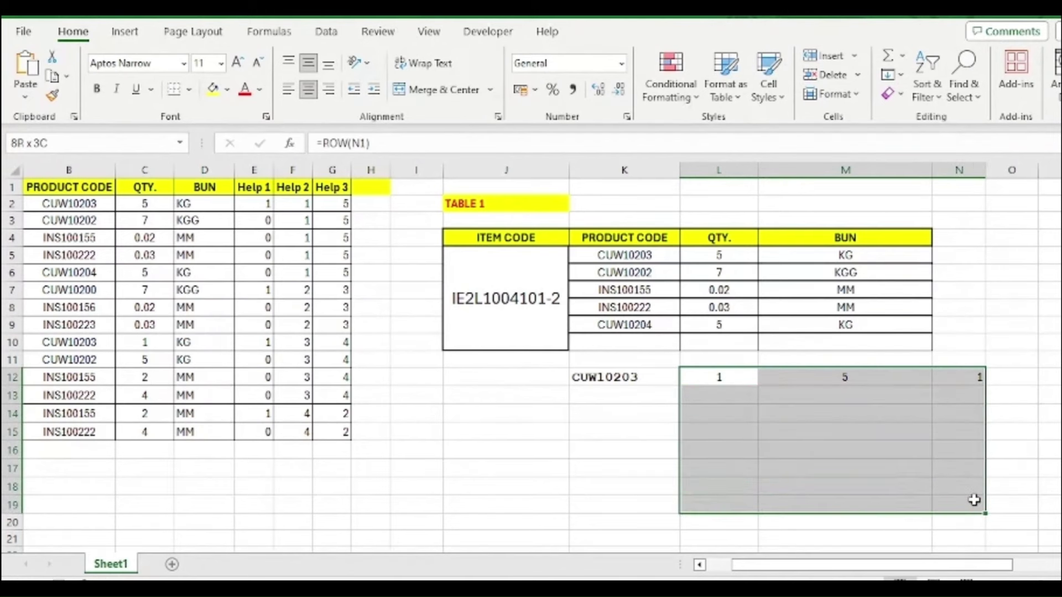
key(ctrl+d)
click(903, 451)
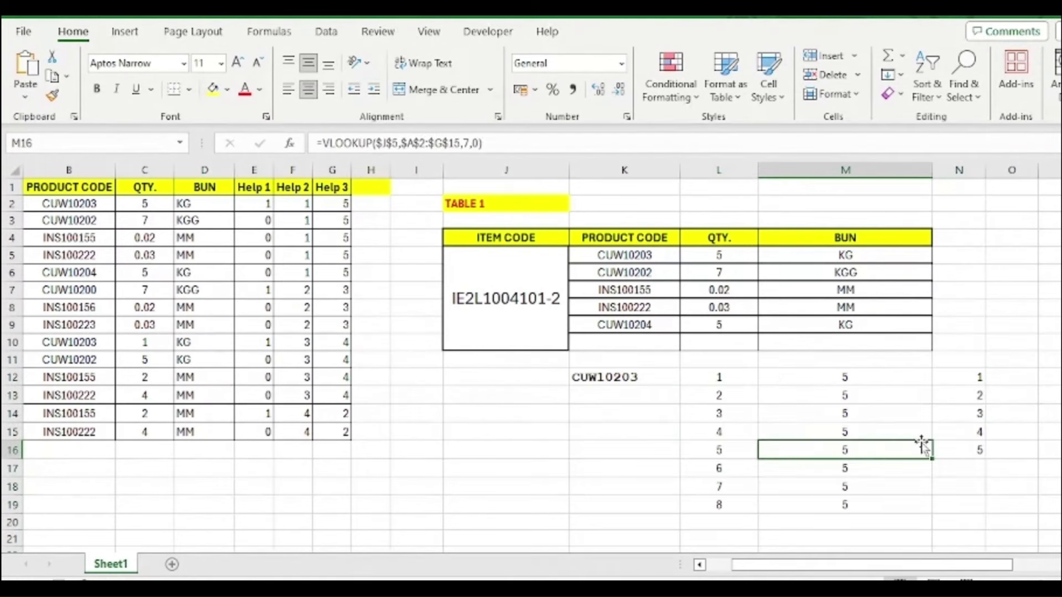
click(969, 450)
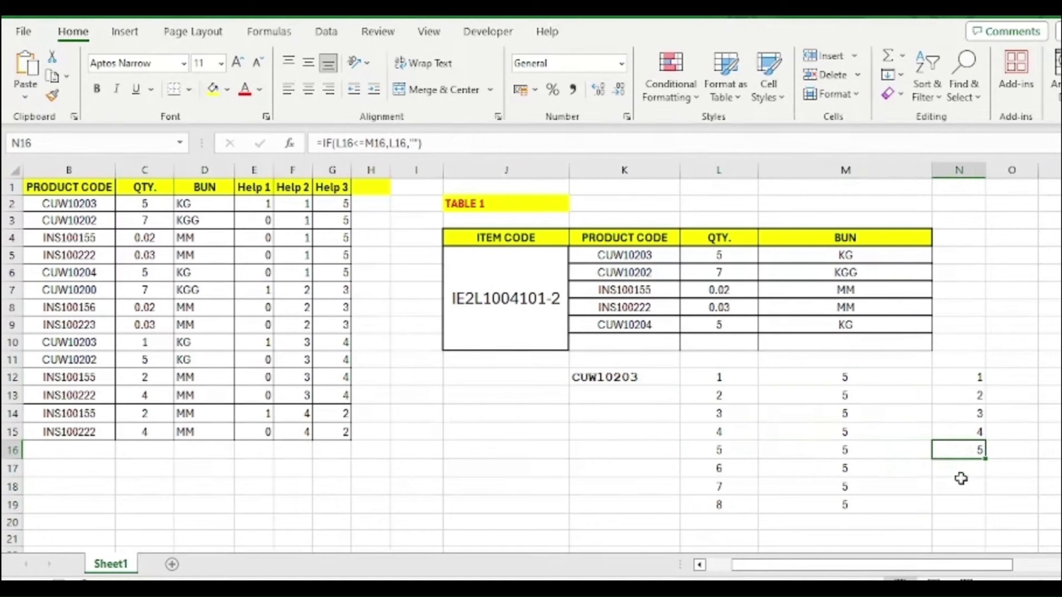
click(475, 304)
Switch the J5 item code to IE2L1004101-5 and check N12's result.
click(576, 256)
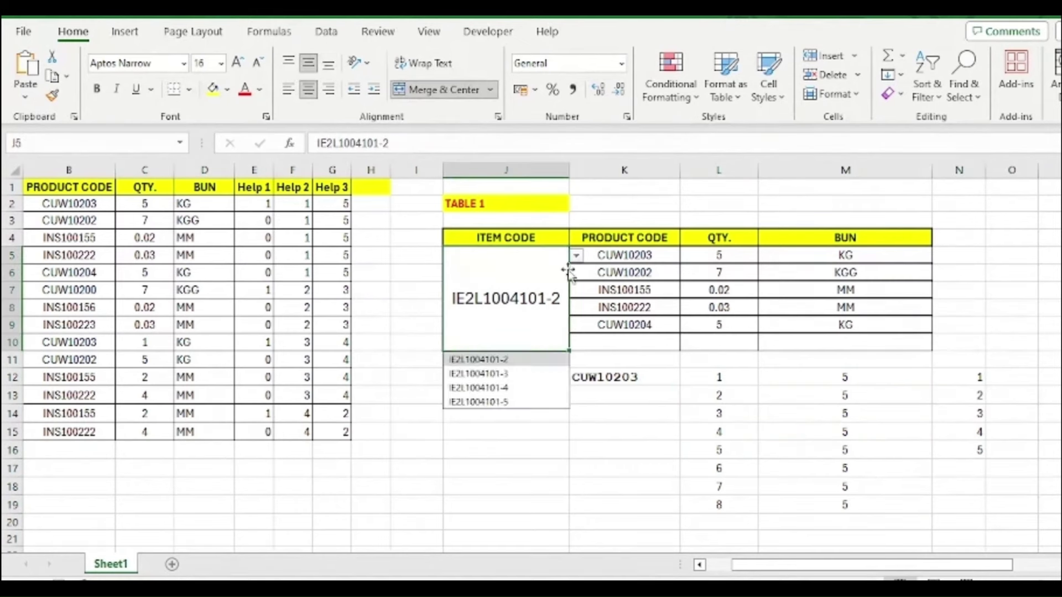
click(539, 402)
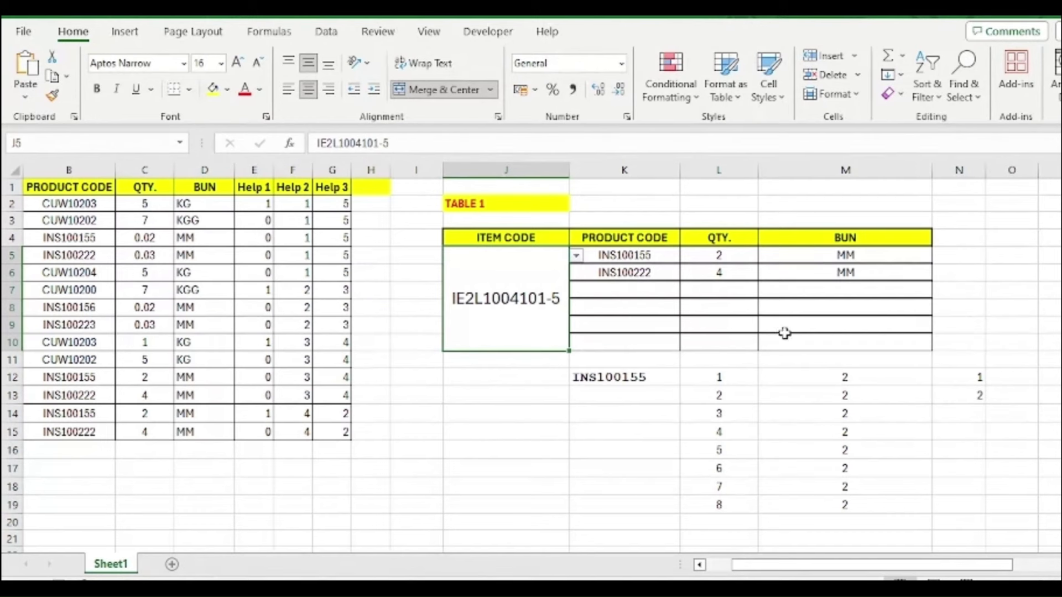
click(970, 378)
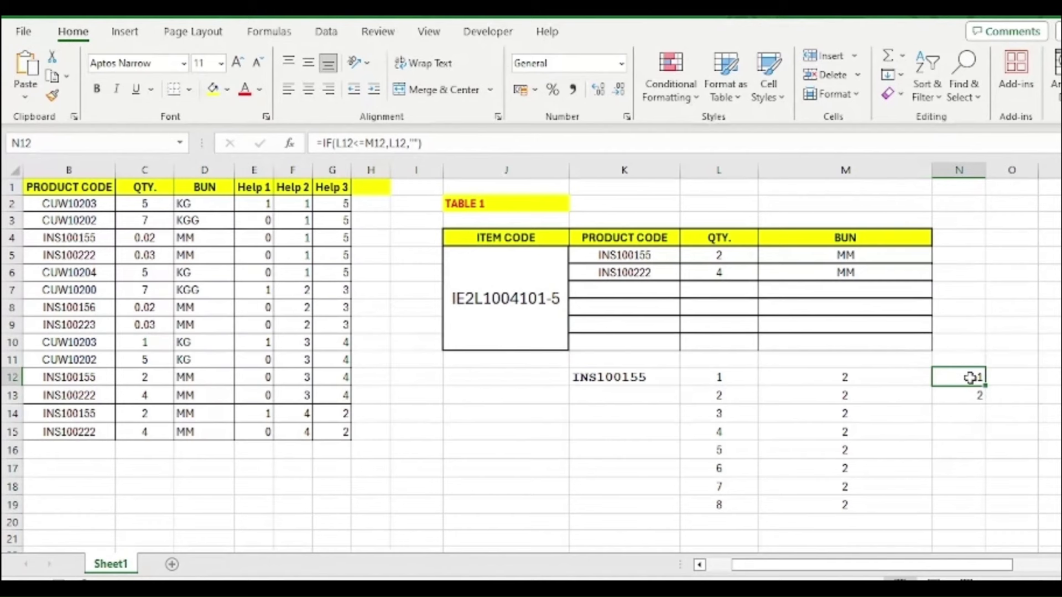
Clear the old product-code formulas from K5:K10.
click(645, 255)
key(Delete)
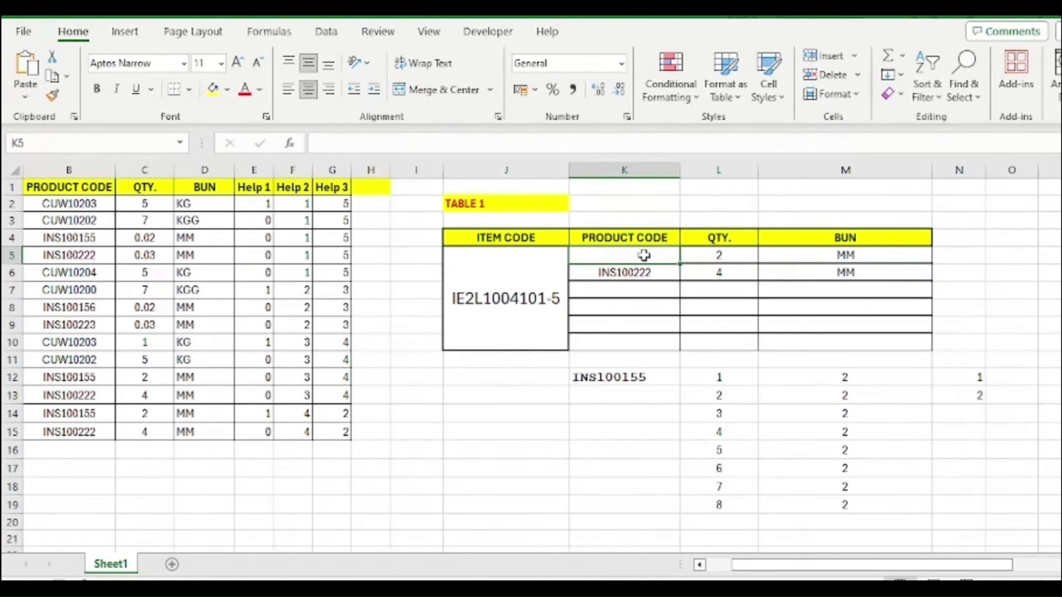
drag(644, 255, 644, 343)
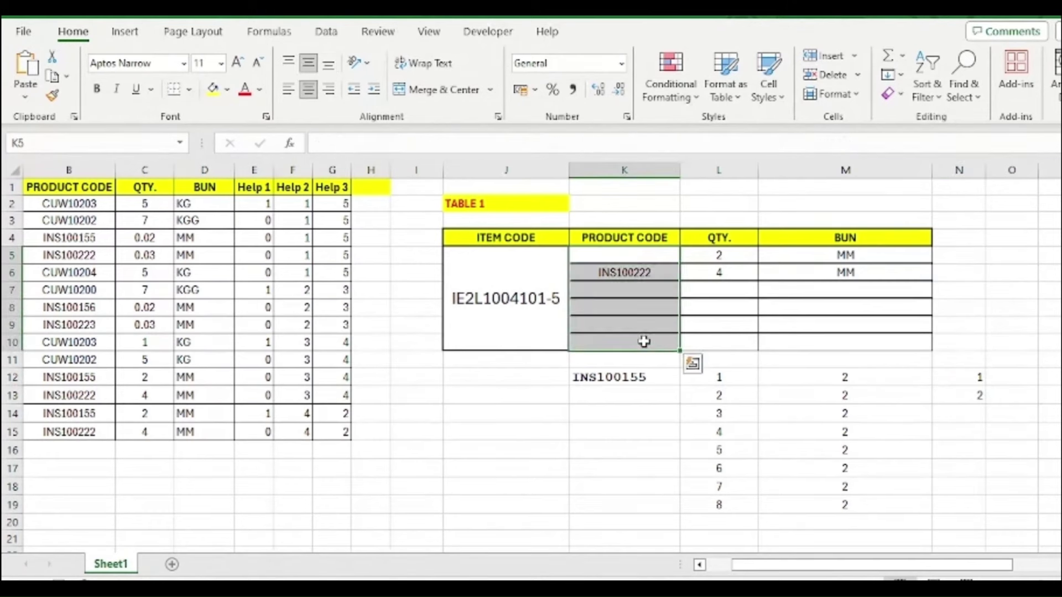
key(Delete)
click(630, 255)
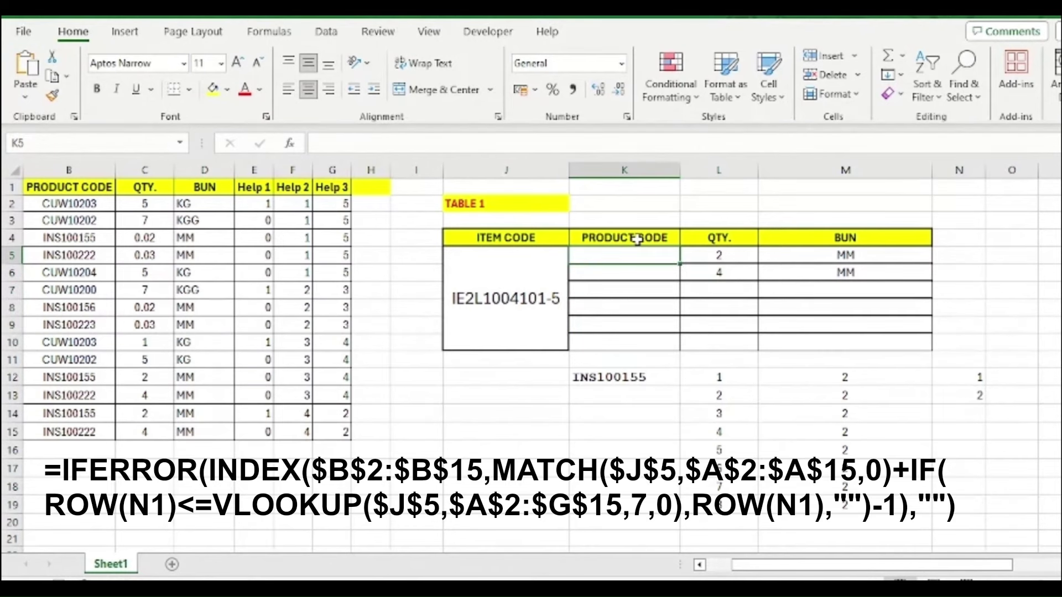
text(=)
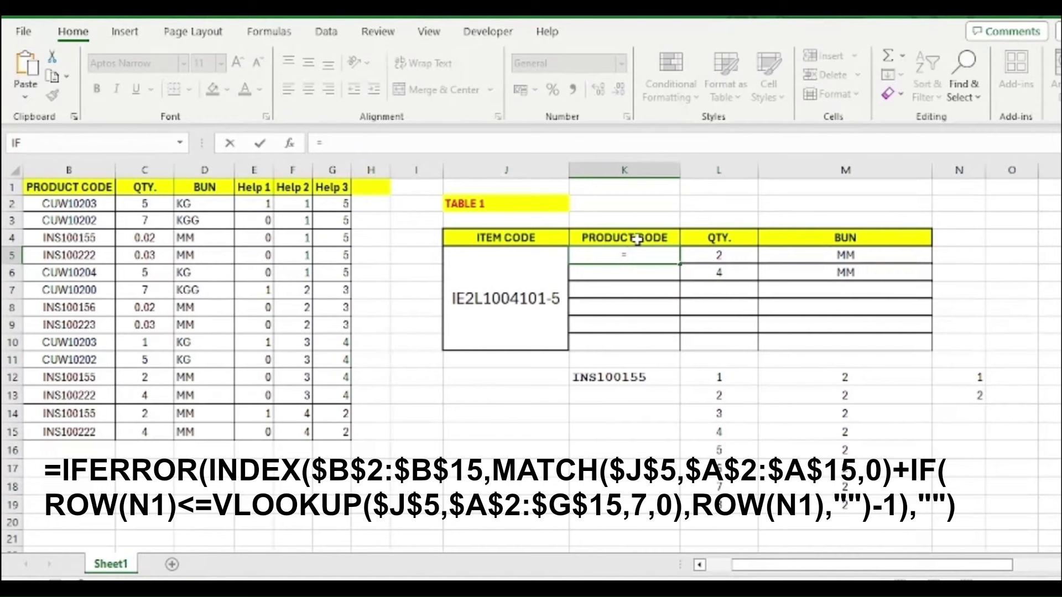
text(INDEX()
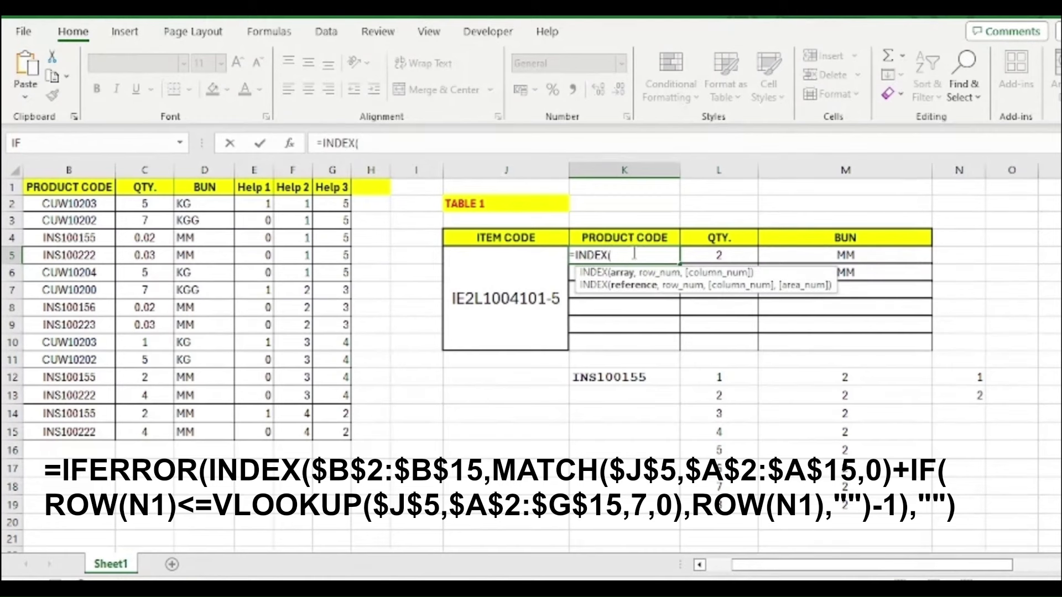
key(Escape)
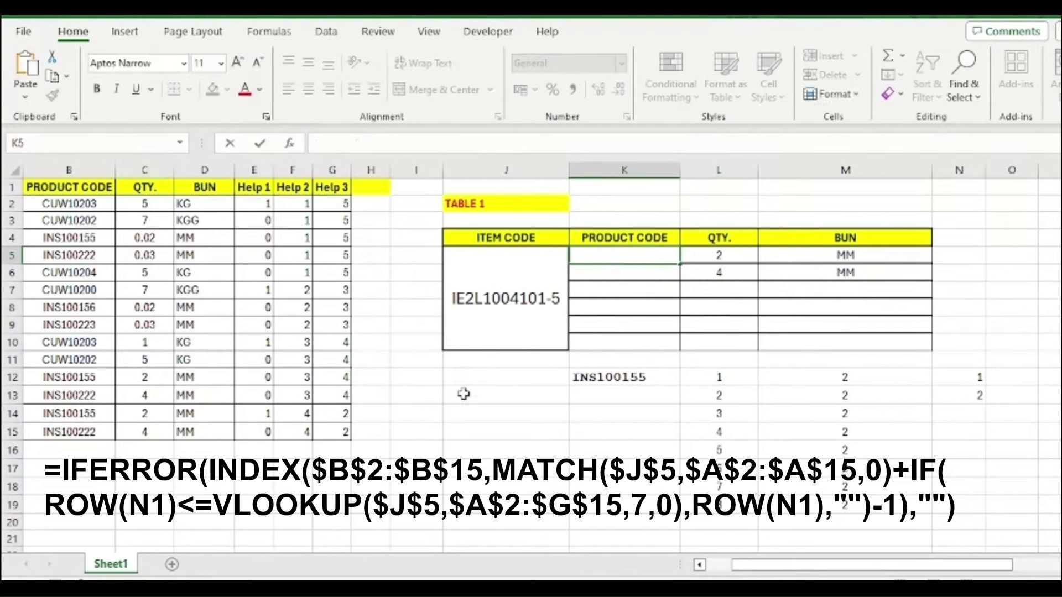
Copy K12's =INDEX(PC,MATCH($J$5,IC,0)) formula text and paste it into K5.
click(613, 381)
drag(511, 138, 233, 115)
key(ctrl+c)
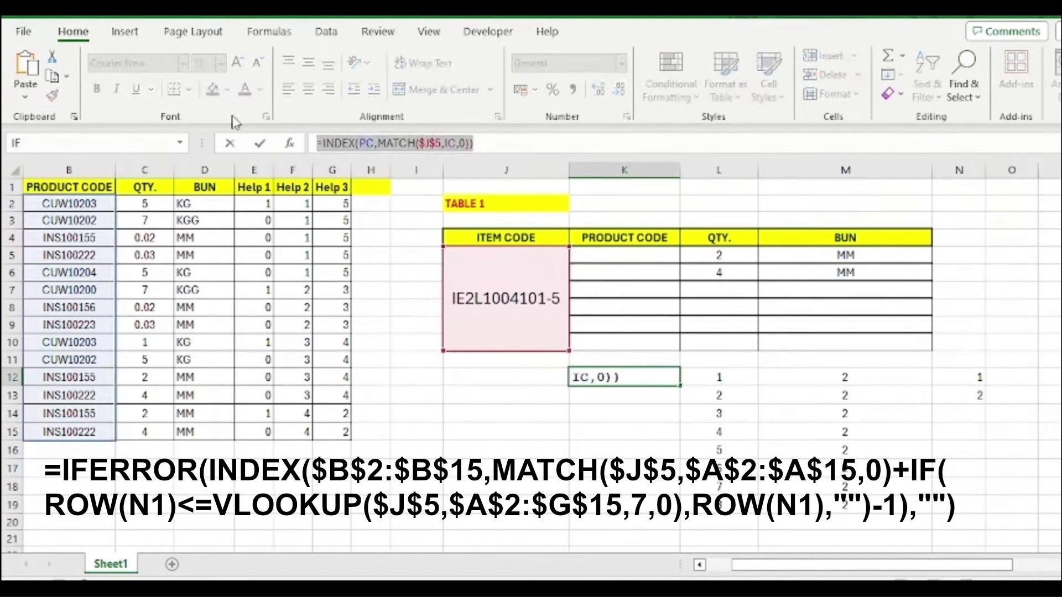
key(Return)
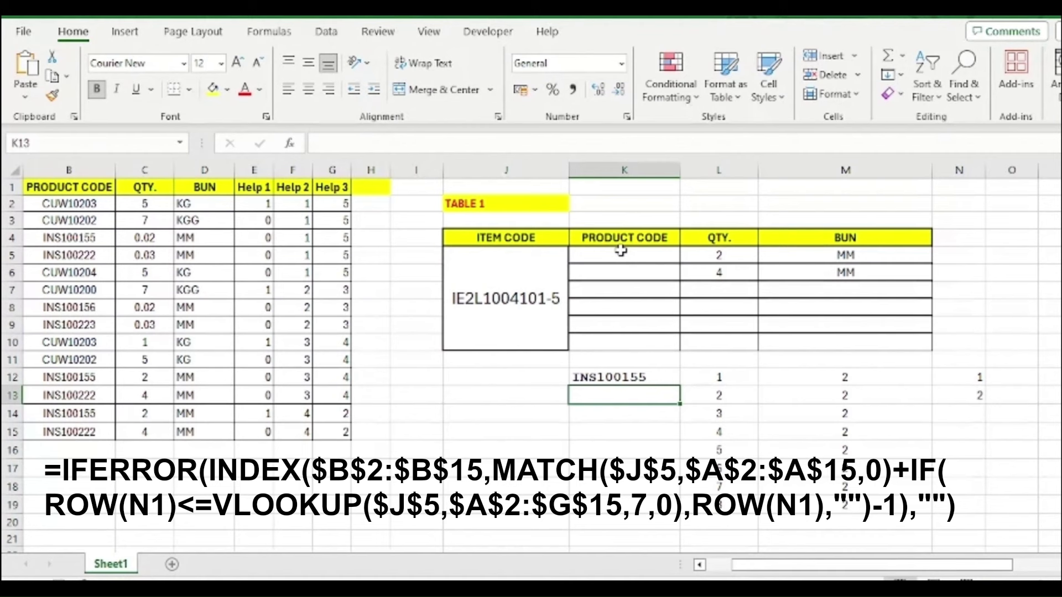
click(621, 252)
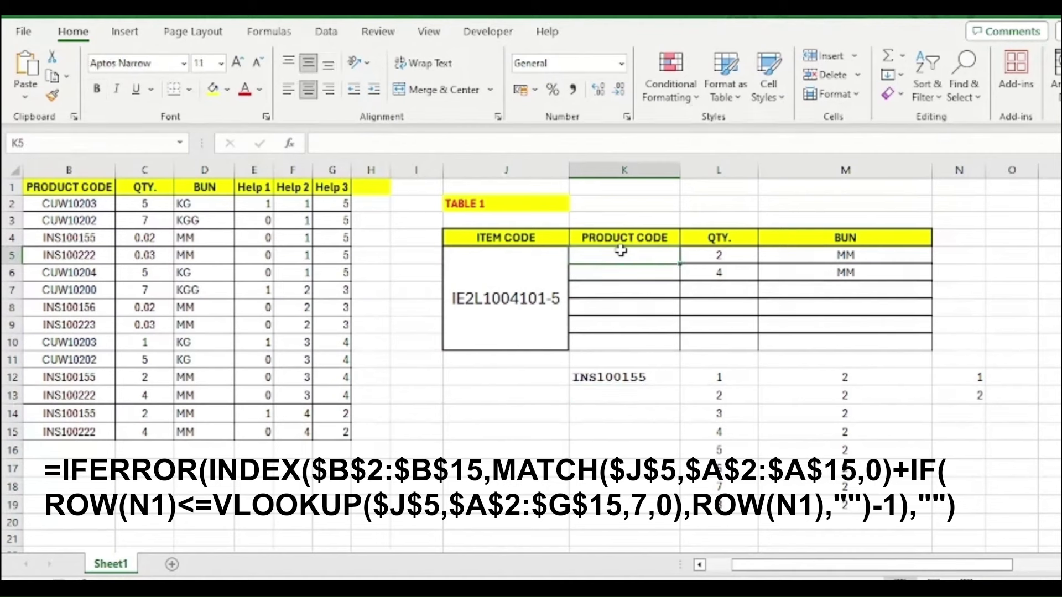
key(ctrl+v)
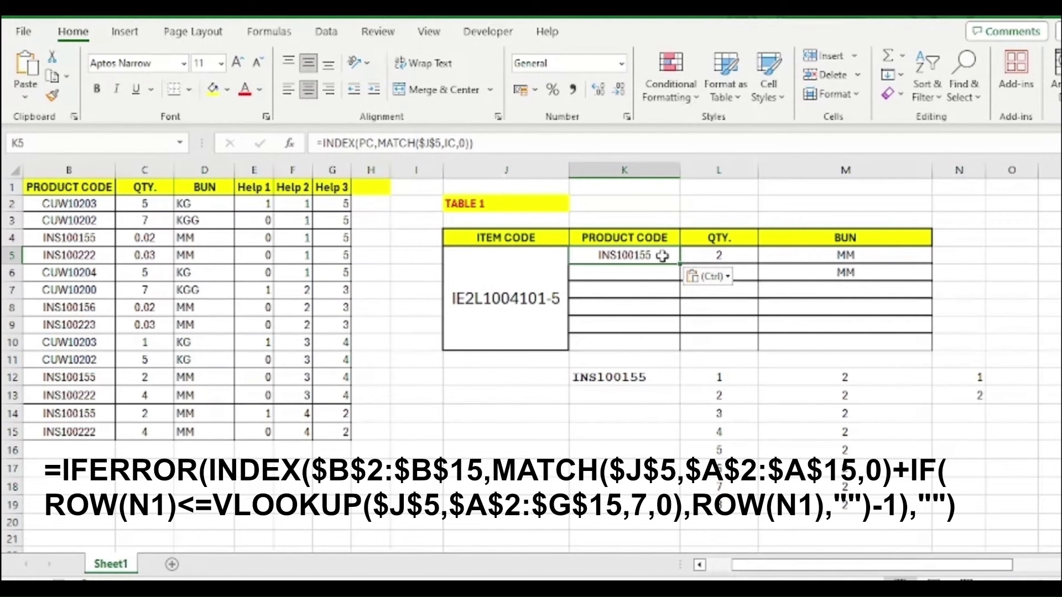
Extend K5's formula with +IF(ROW(N1)<=VLOOKUP(J5, to begin the row-limit test.
click(471, 144)
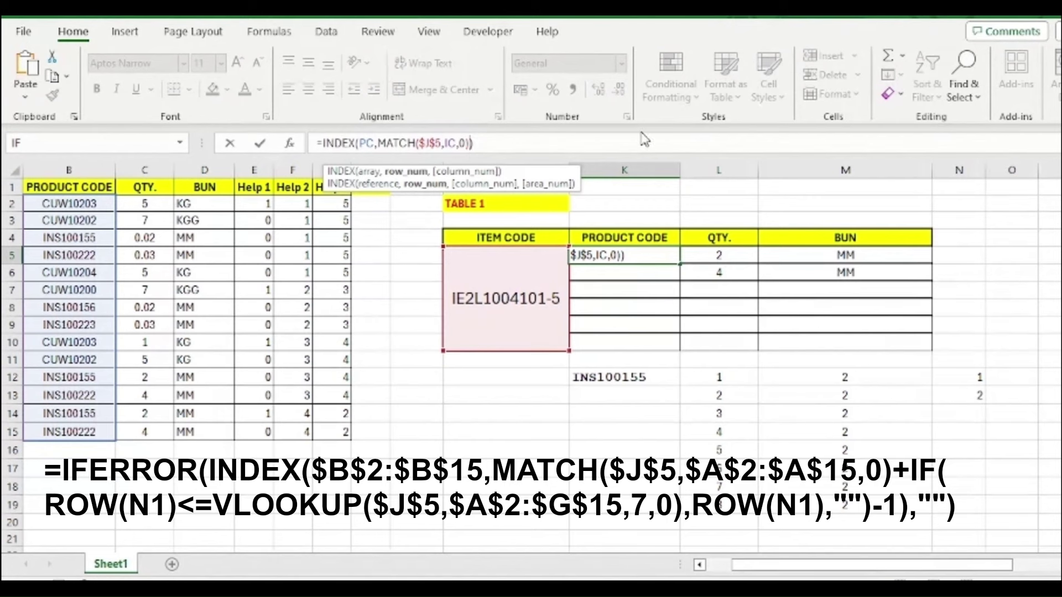
text(+)
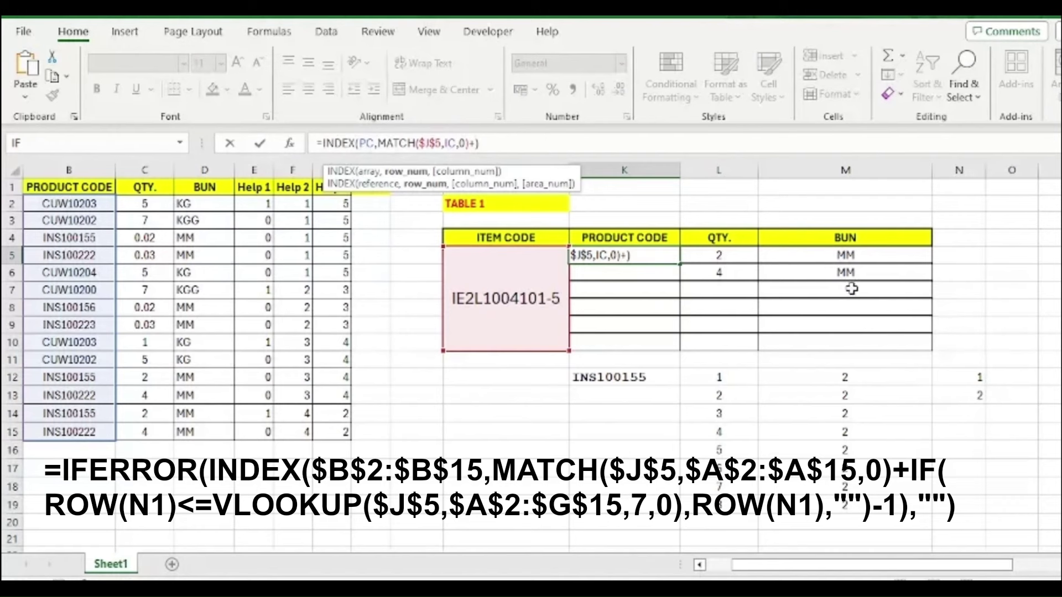
text(IF()
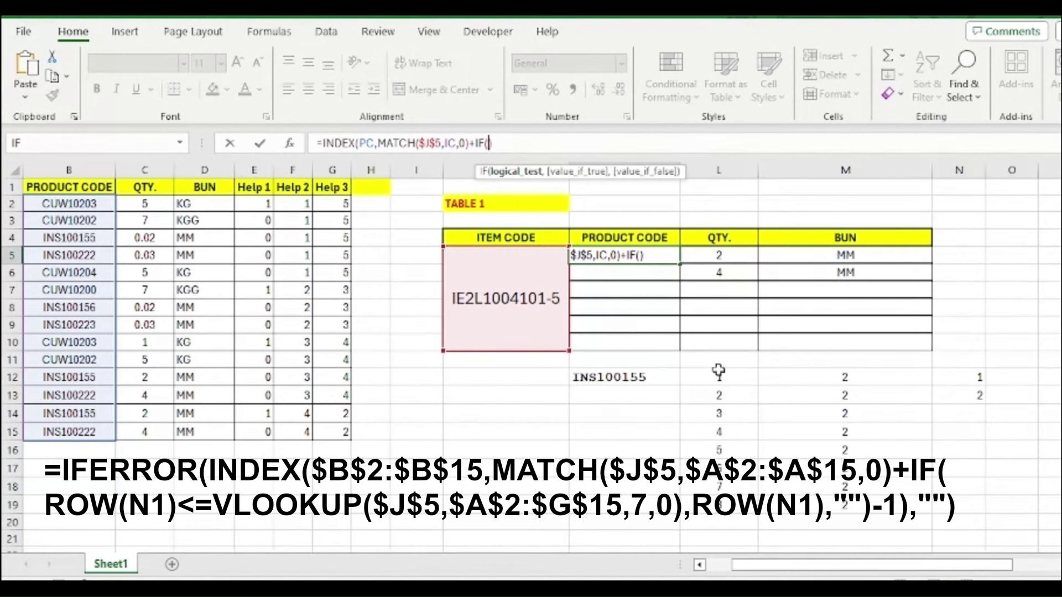
text(row)
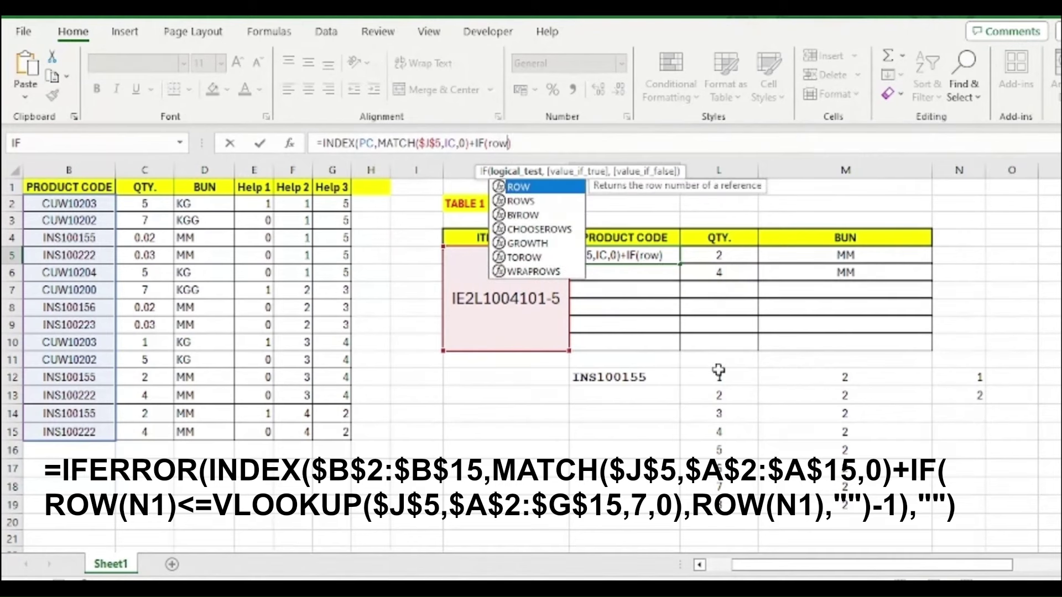
key(Tab)
click(960, 188)
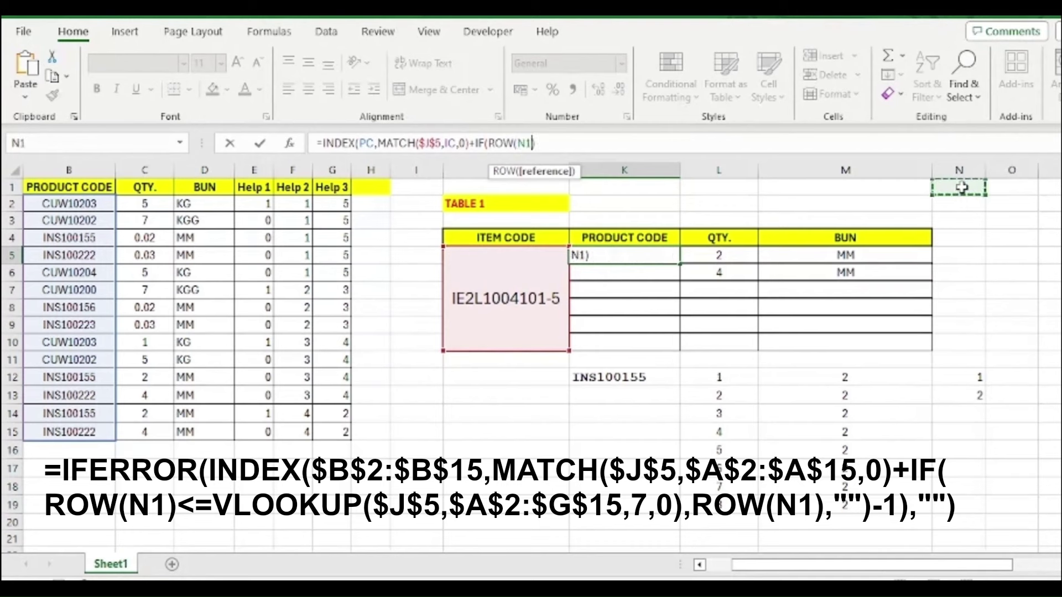
text())
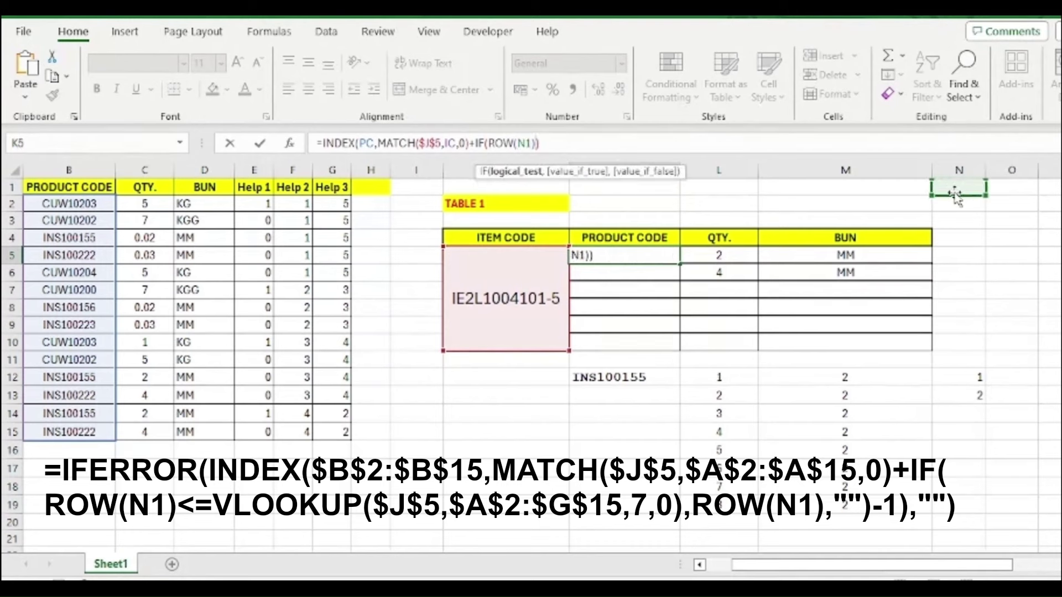
text(<)
text(=)
text(vlo)
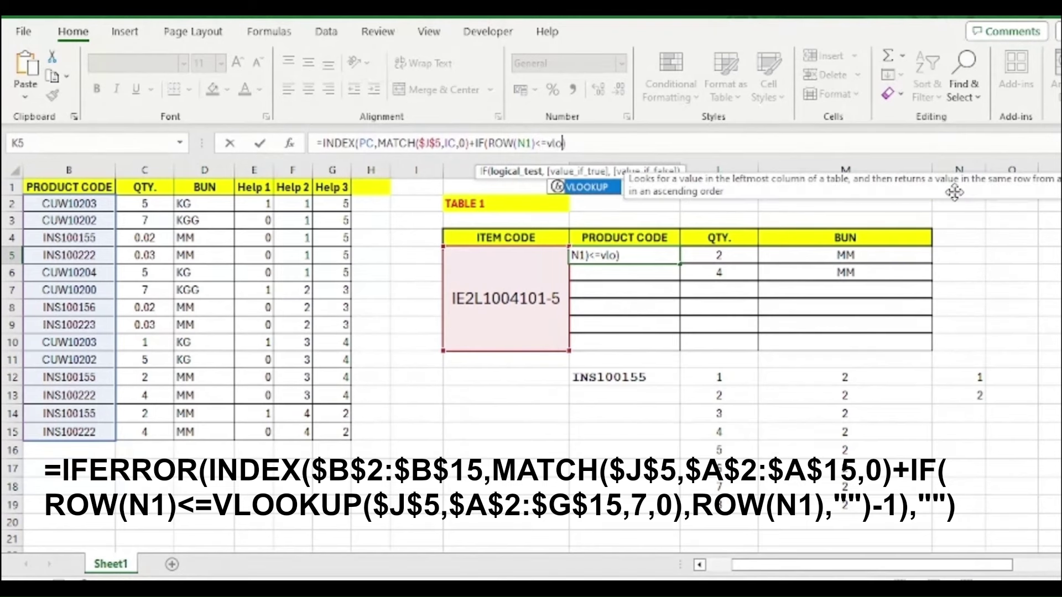
key(Tab)
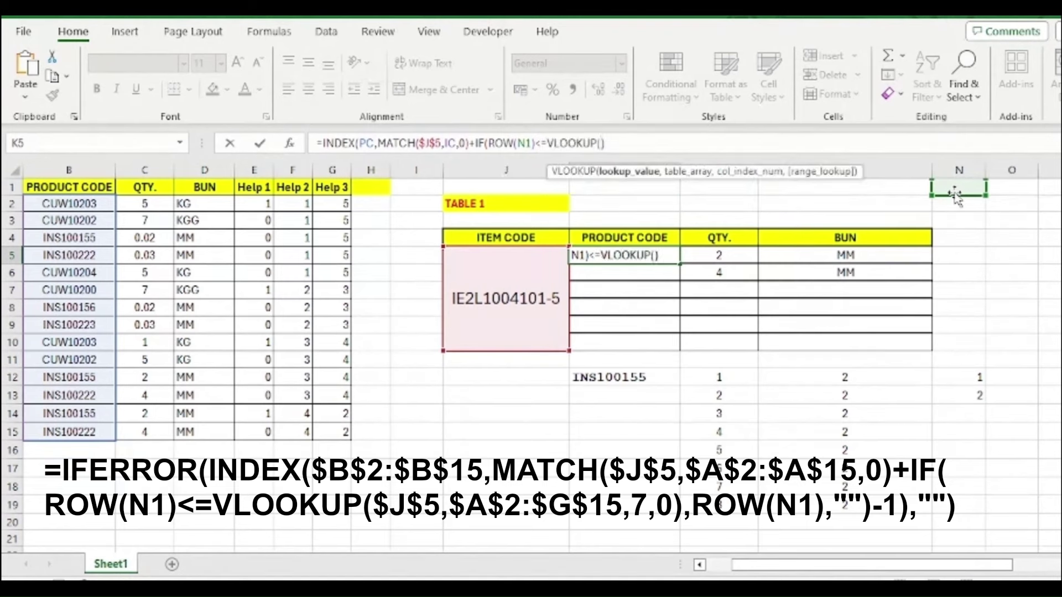
click(533, 299)
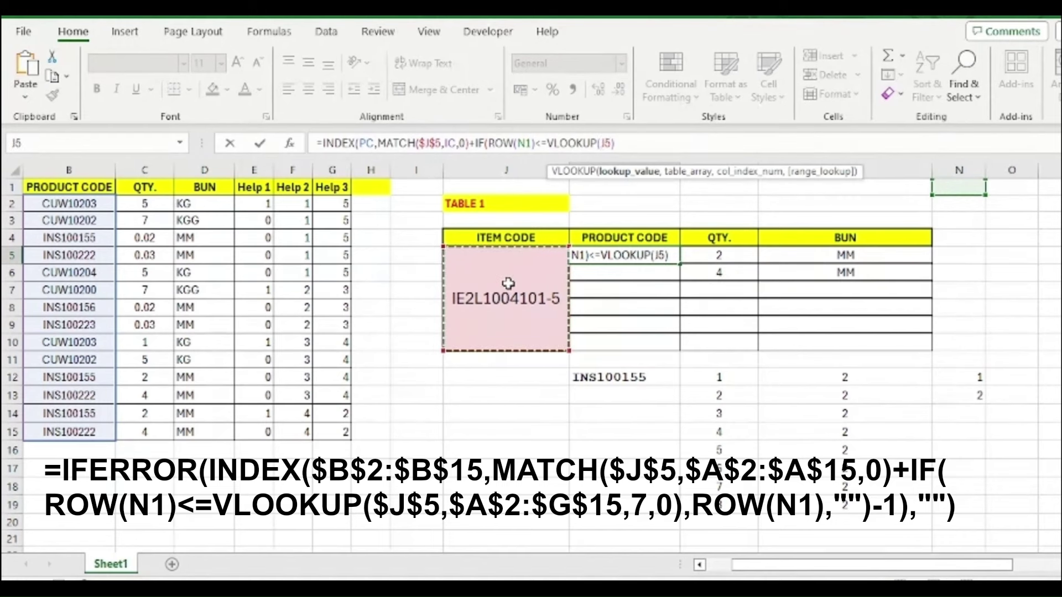
text(,)
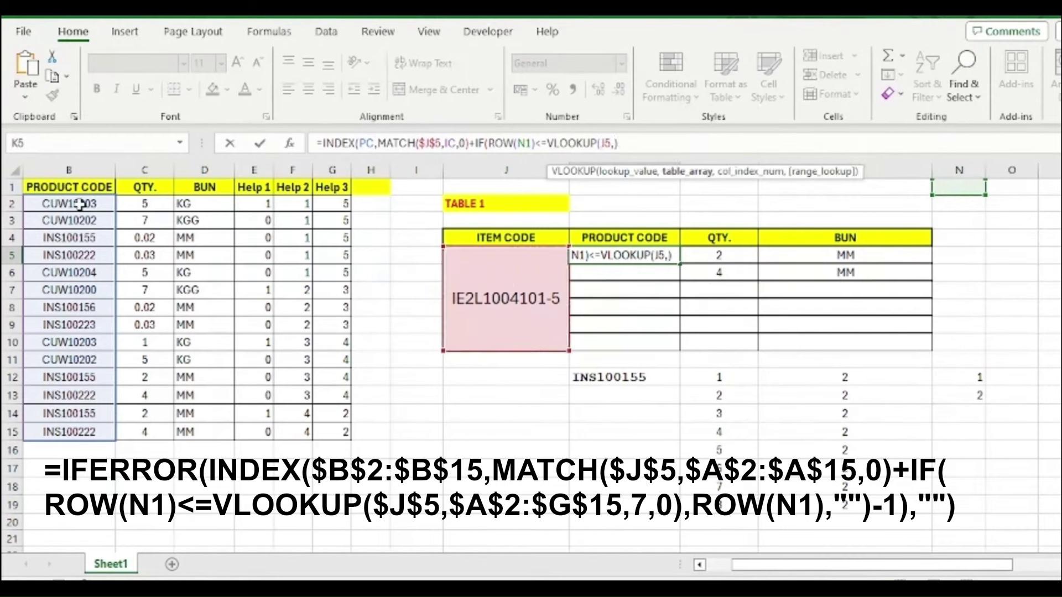
Finish K5's formula with A2:G15,7,0),ROW(N1),"") and fill it down to K10.
click(699, 564)
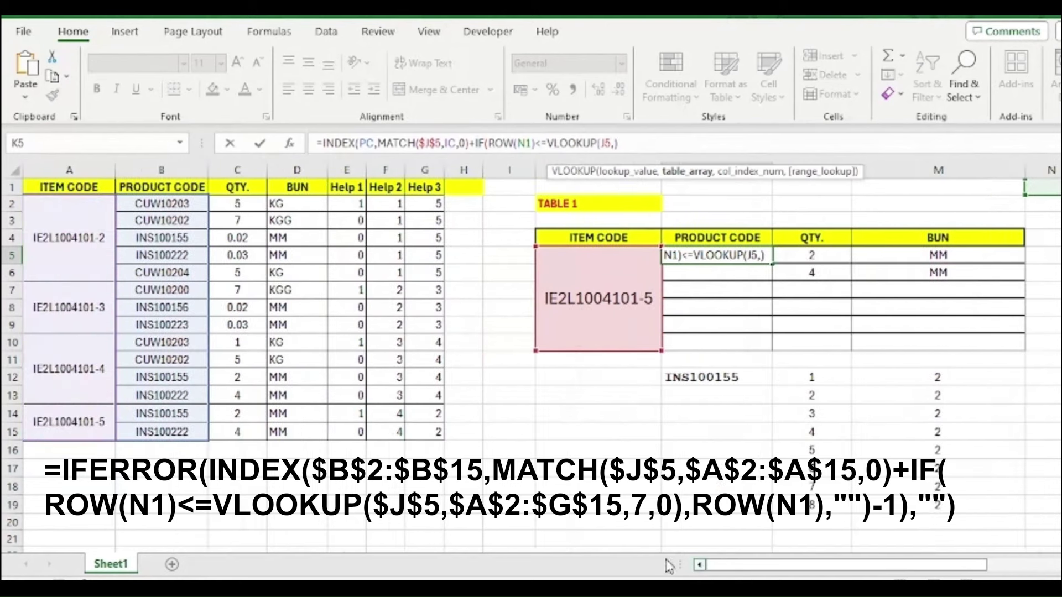
click(72, 221)
drag(151, 225, 407, 422)
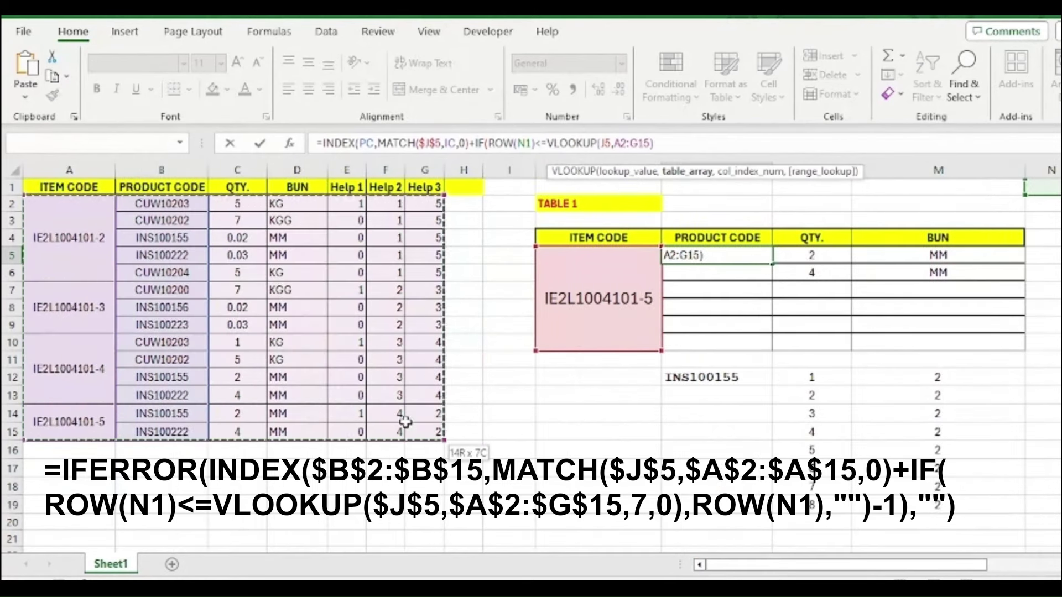
text(,7)
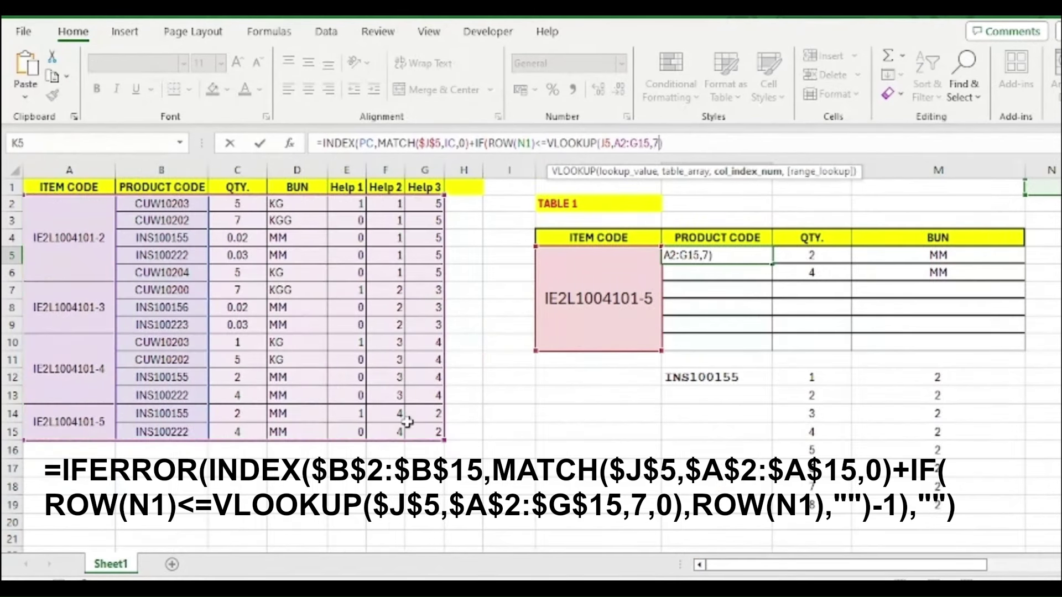
text(,)
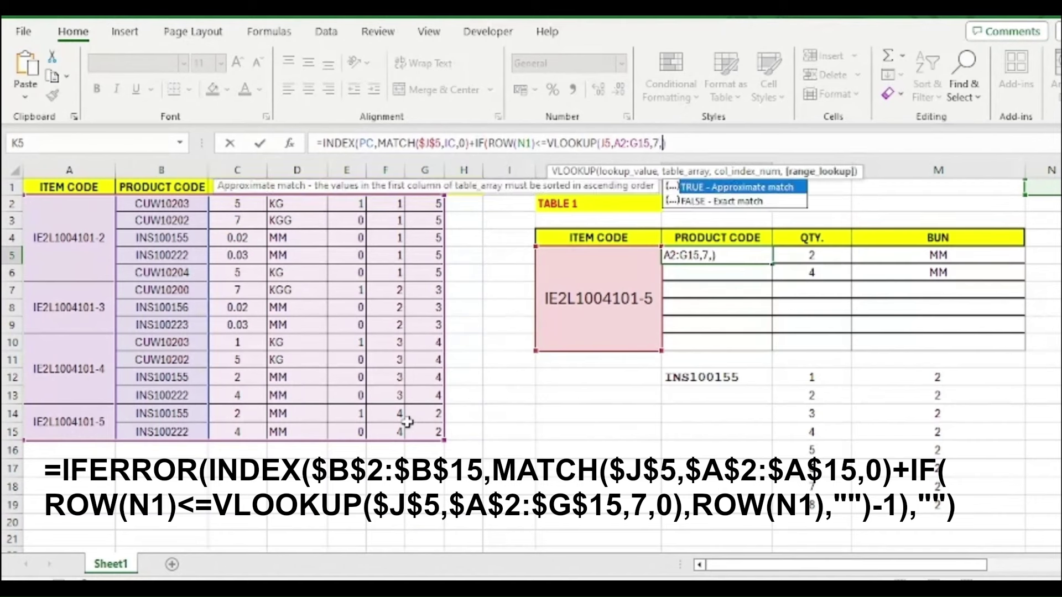
text(0))
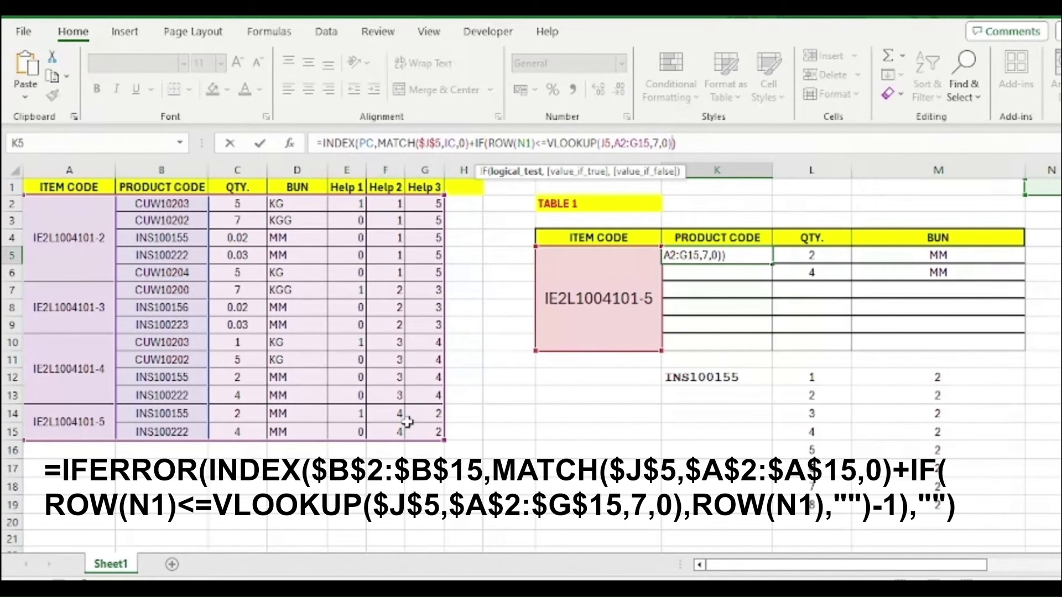
text(,)
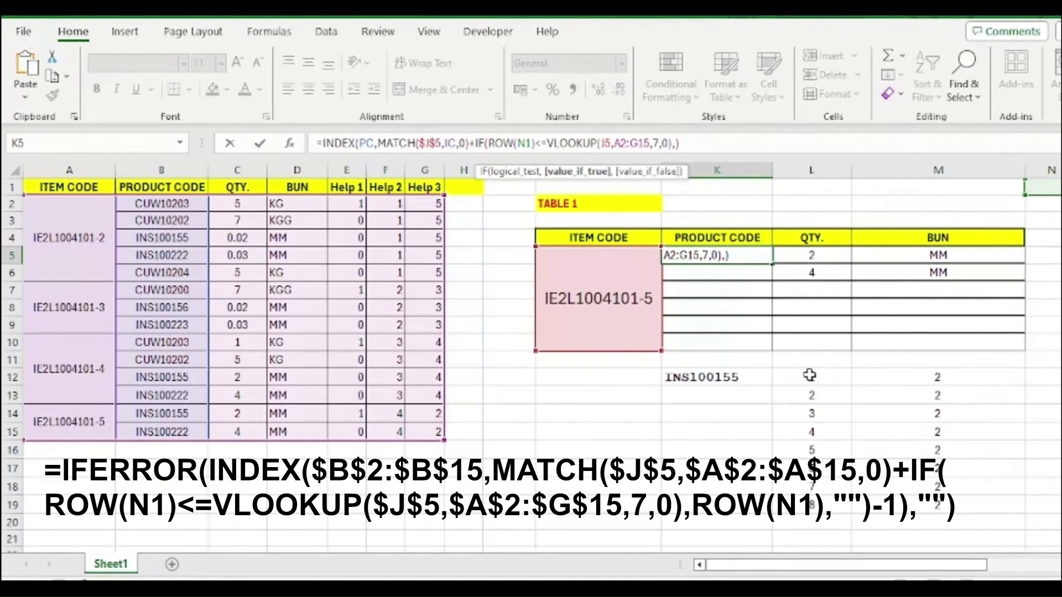
text(ROW()
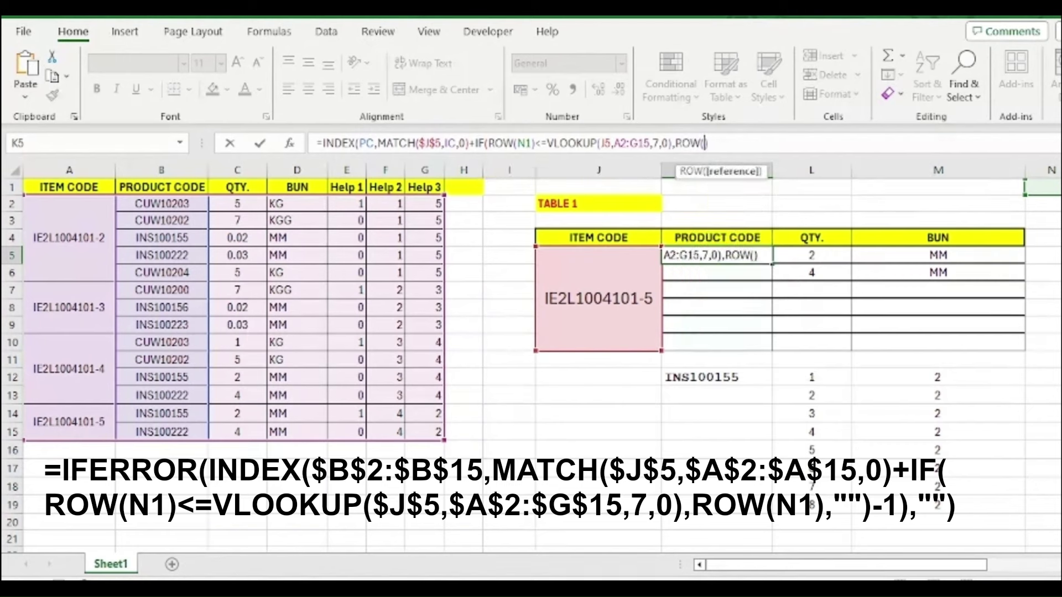
click(1042, 186)
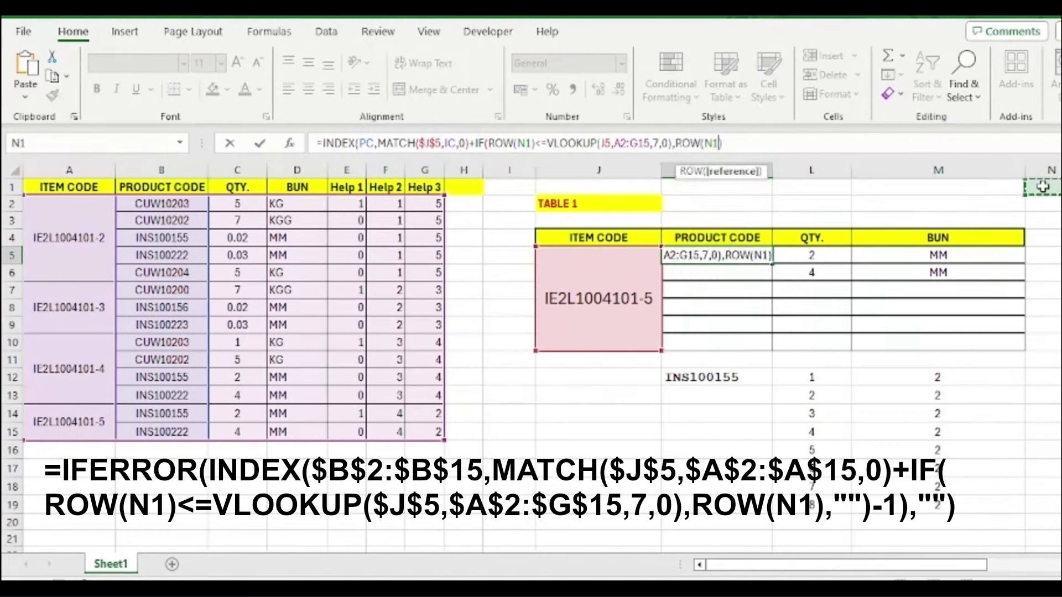
text())
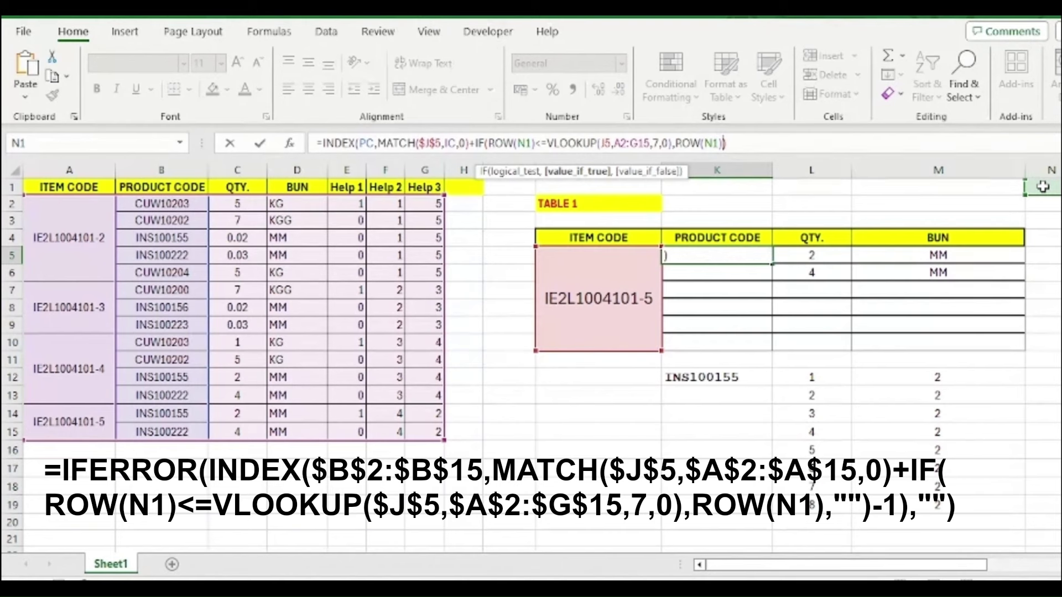
text(,)
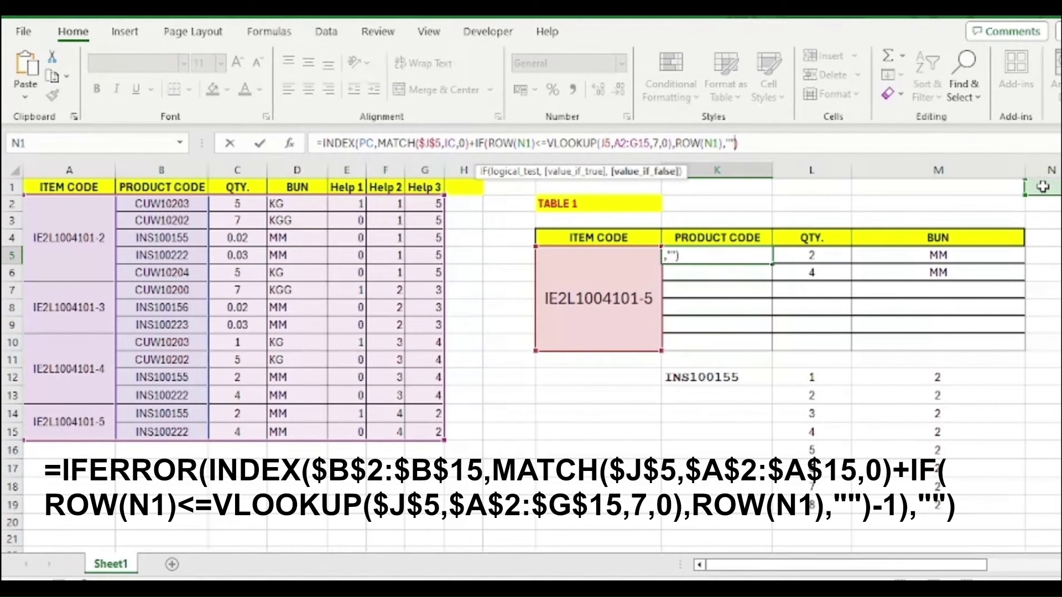
text("")))
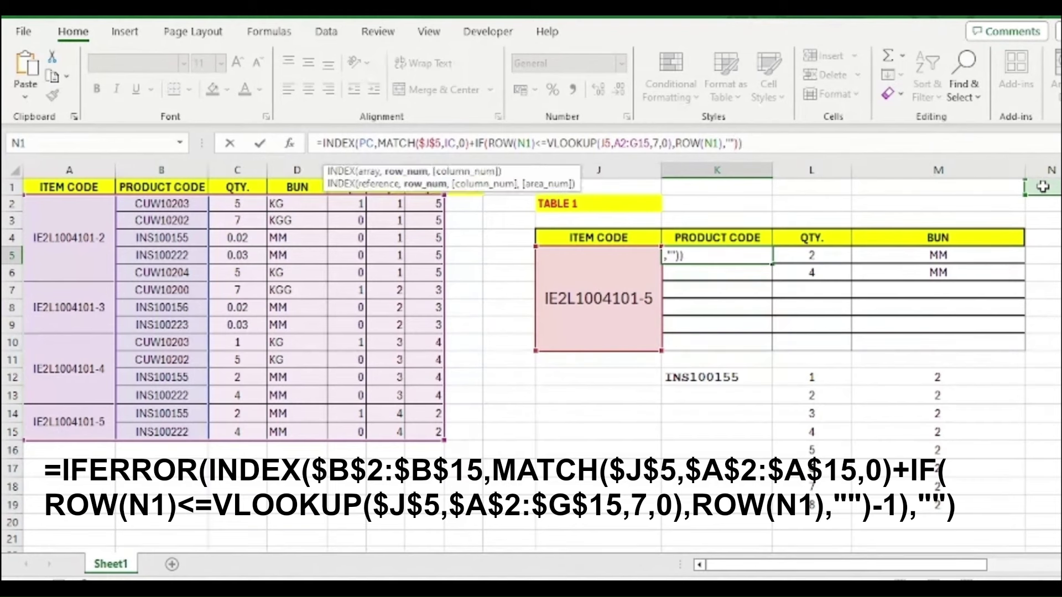
key(Return)
drag(716, 256, 721, 344)
key(ctrl+d)
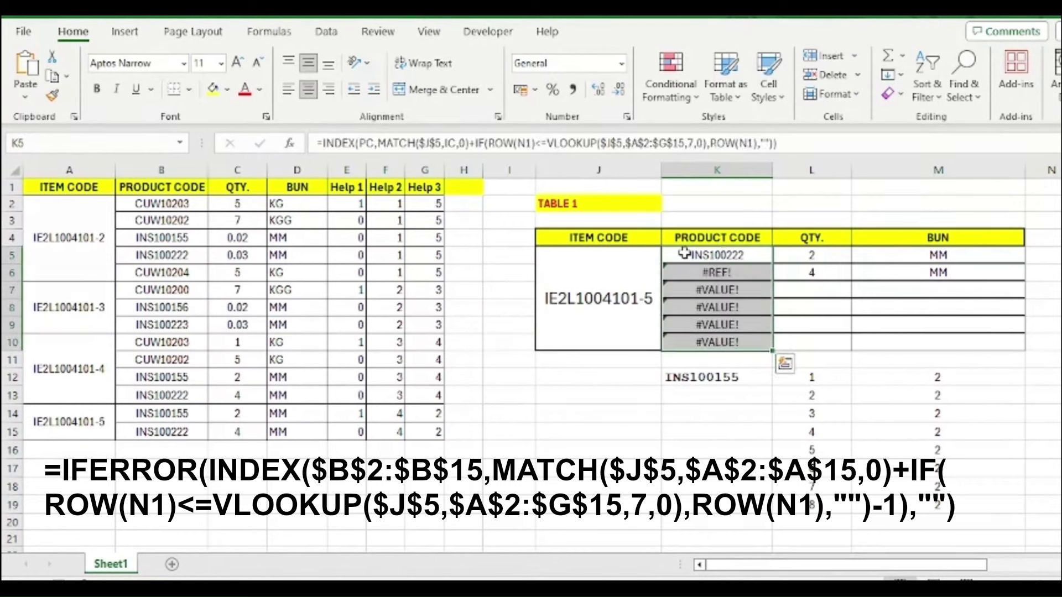
Test item codes IE2L1004101-2, -3 and -4 in J5, then settle on IE2L1004101-2.
click(659, 276)
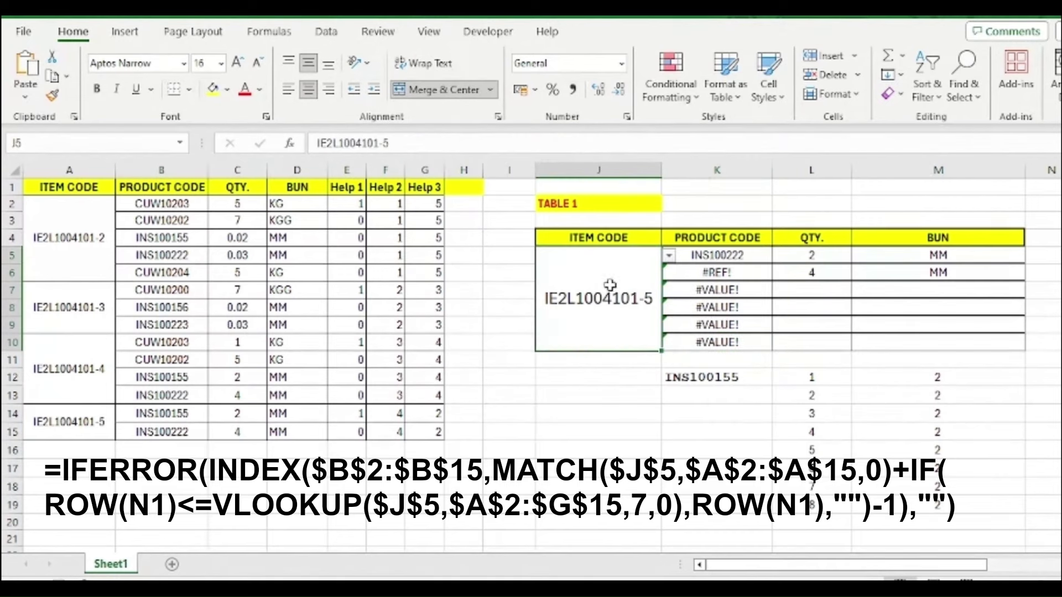
click(669, 255)
click(612, 359)
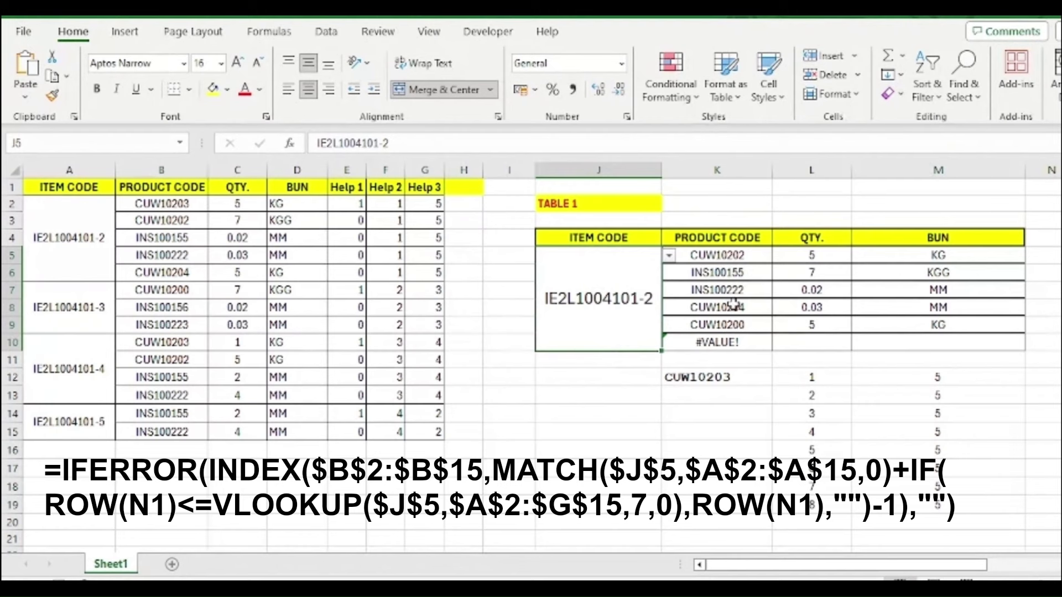
click(668, 256)
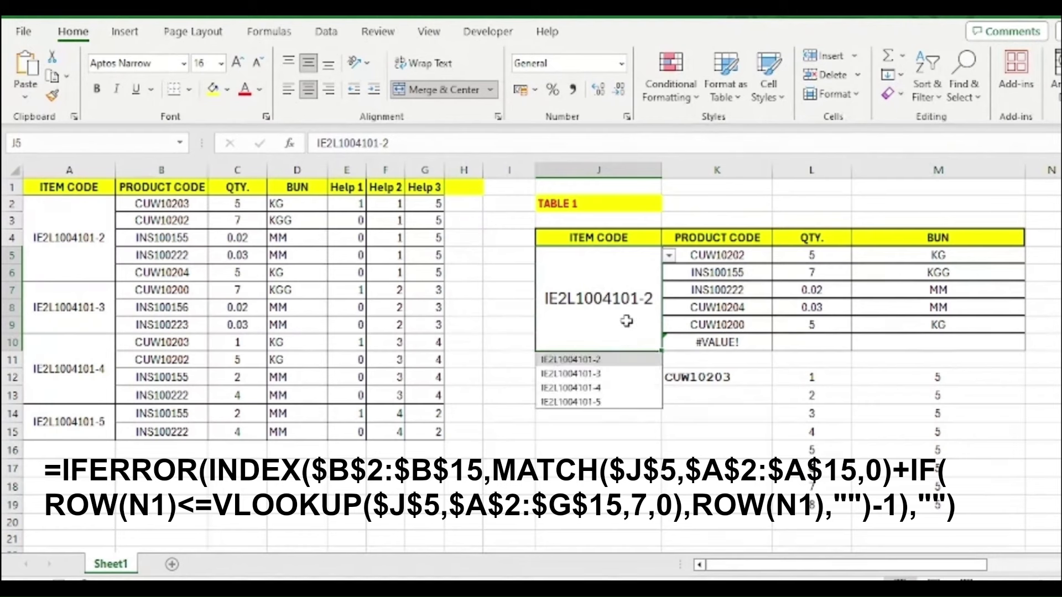
click(610, 370)
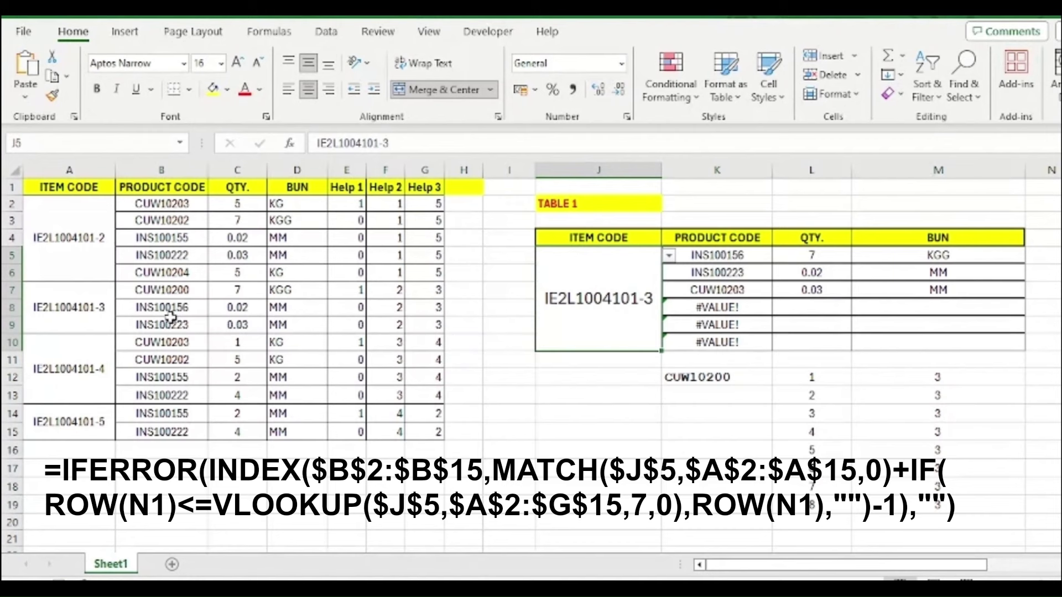
click(669, 256)
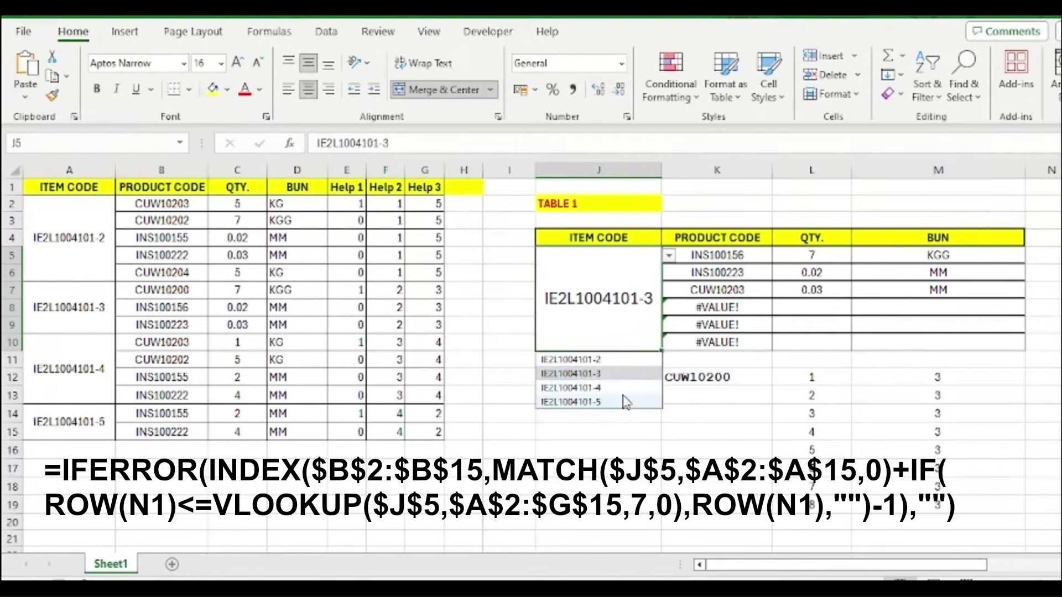
click(569, 387)
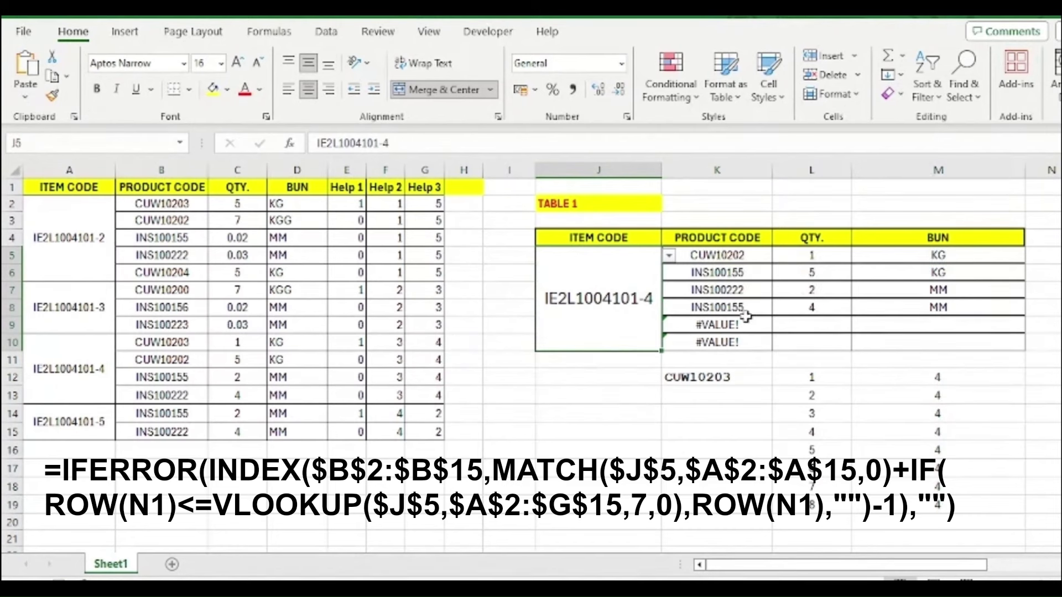
click(669, 256)
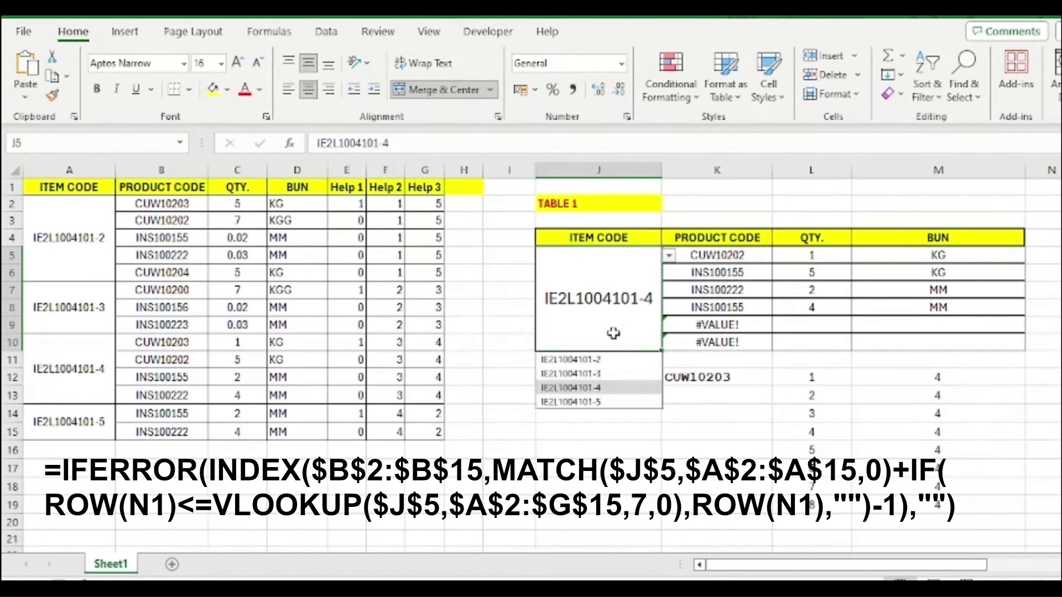
click(614, 359)
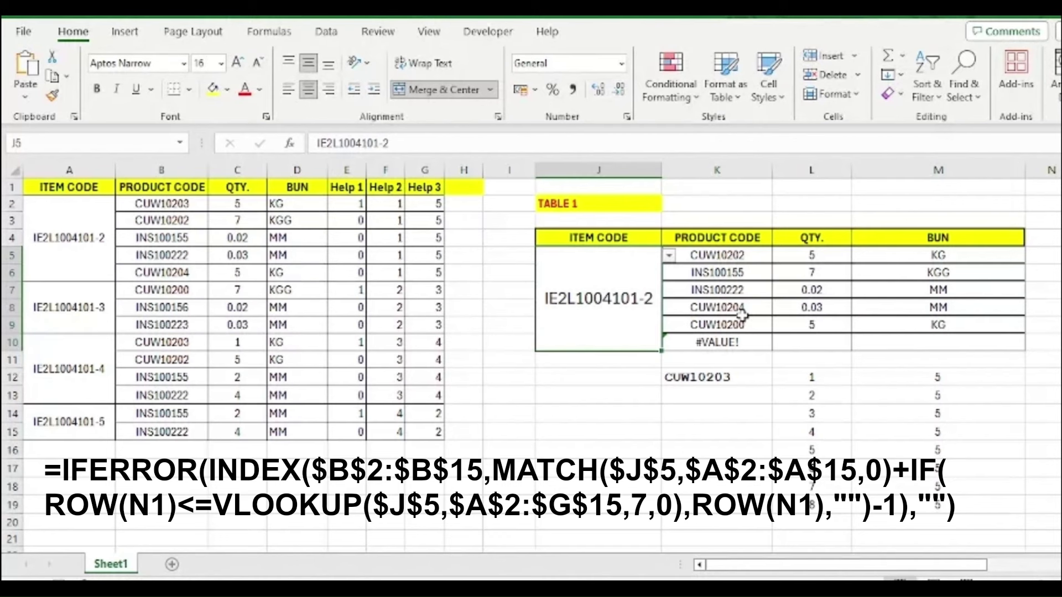
Add -1 to the end of K5's formula and fill the corrected formula down to K10.
click(727, 259)
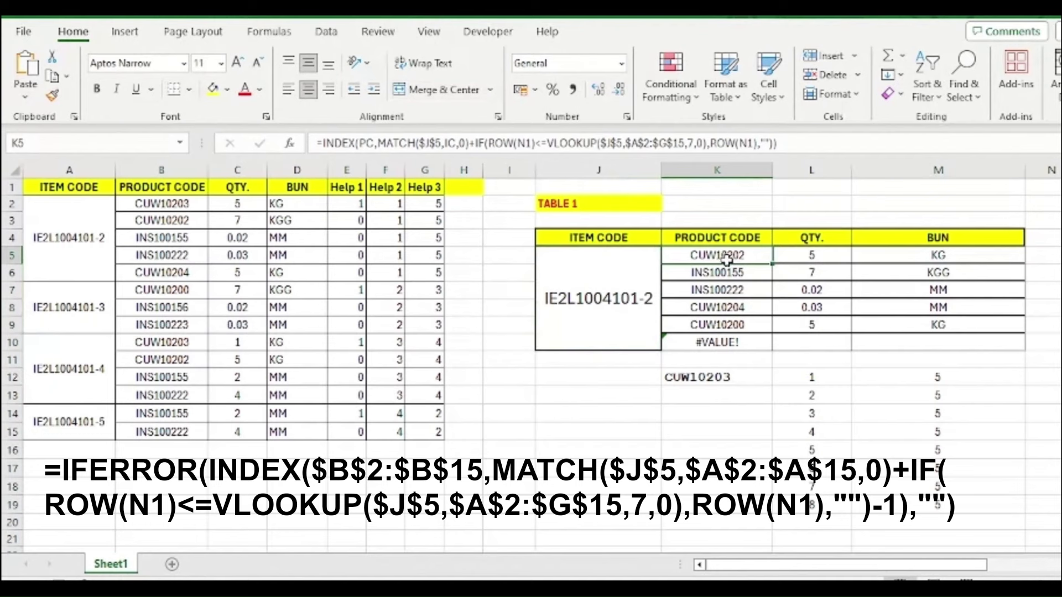
click(776, 143)
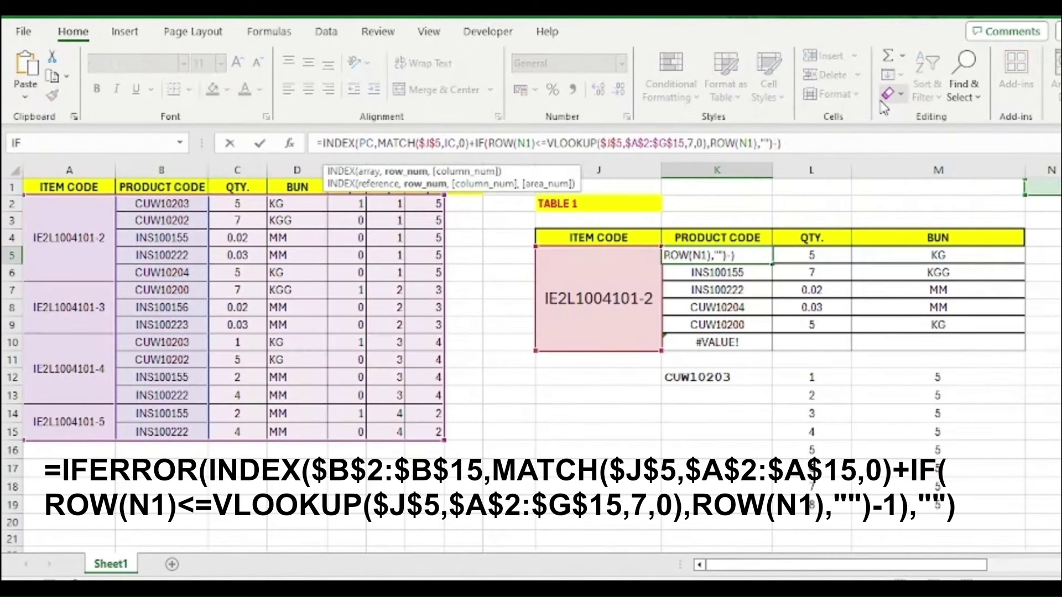
text(-1)
key(Return)
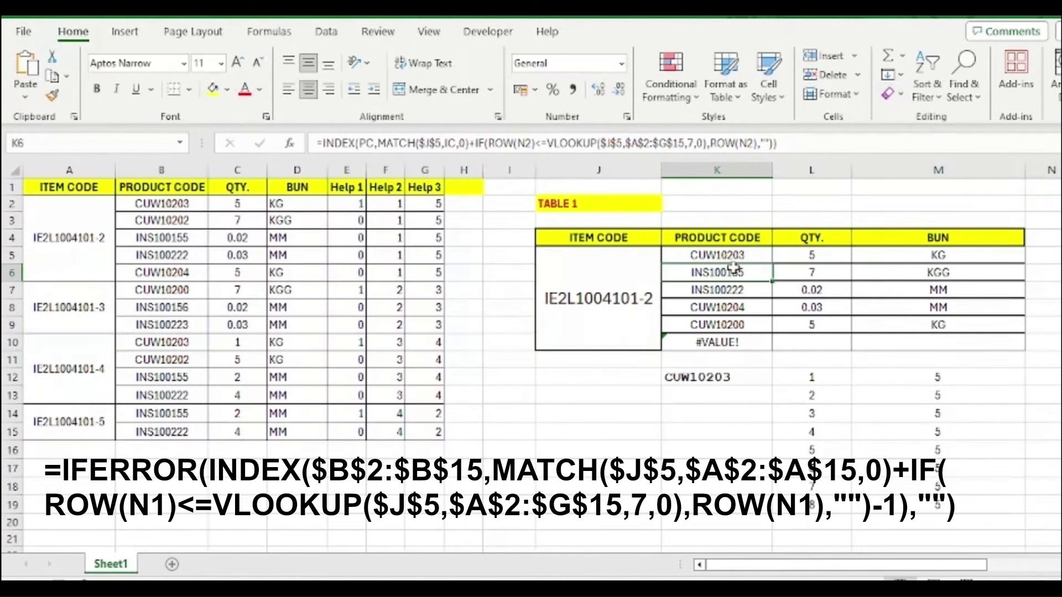
drag(735, 261, 738, 334)
key(ctrl+d)
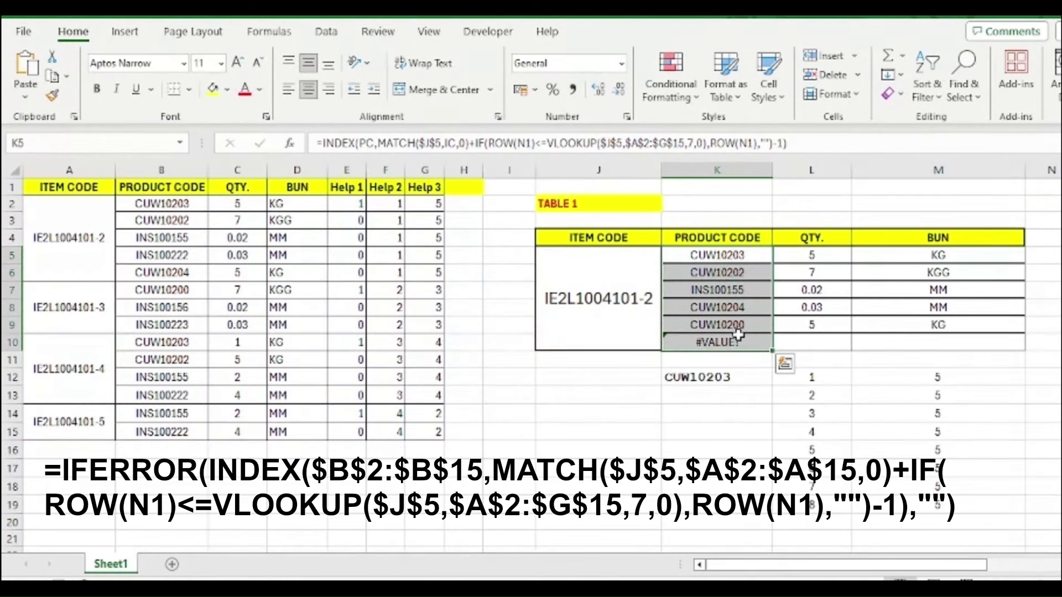
Test item codes IE2L1004101-3 and IE2L1004101-5 in J5 against the corrected list.
click(627, 305)
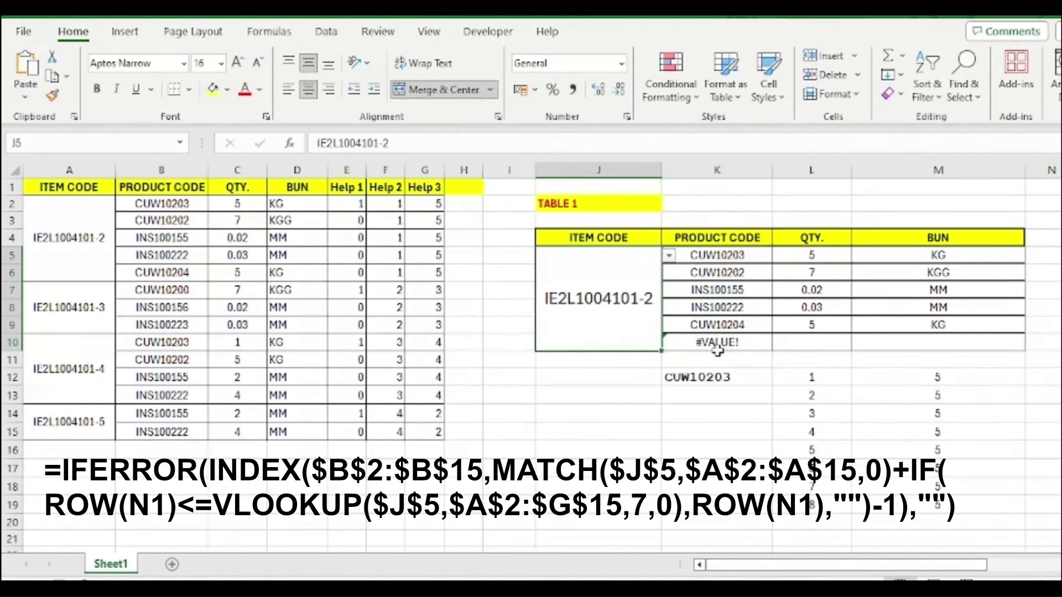
click(670, 257)
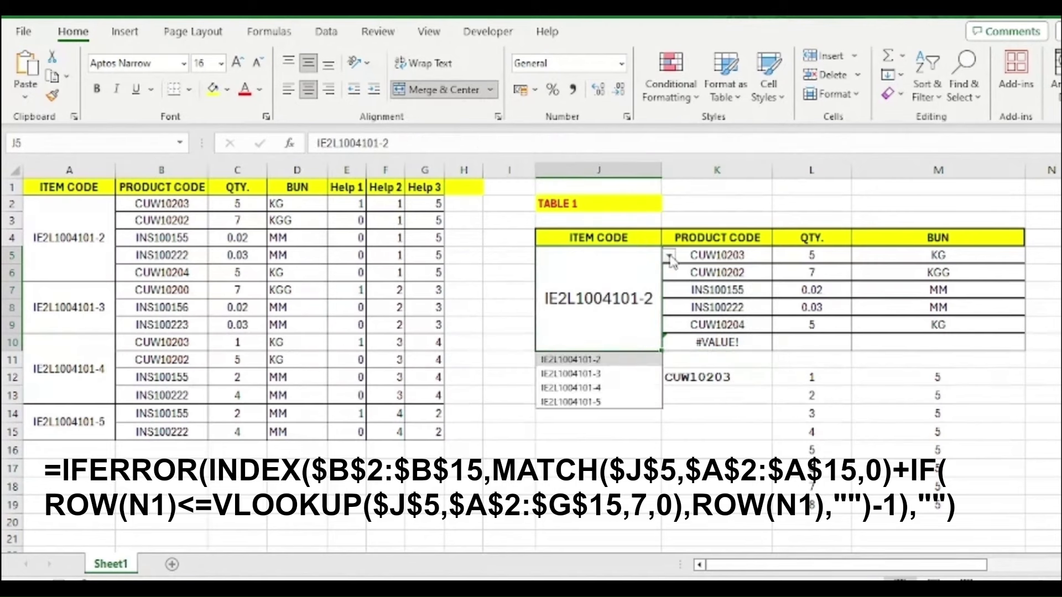
click(597, 374)
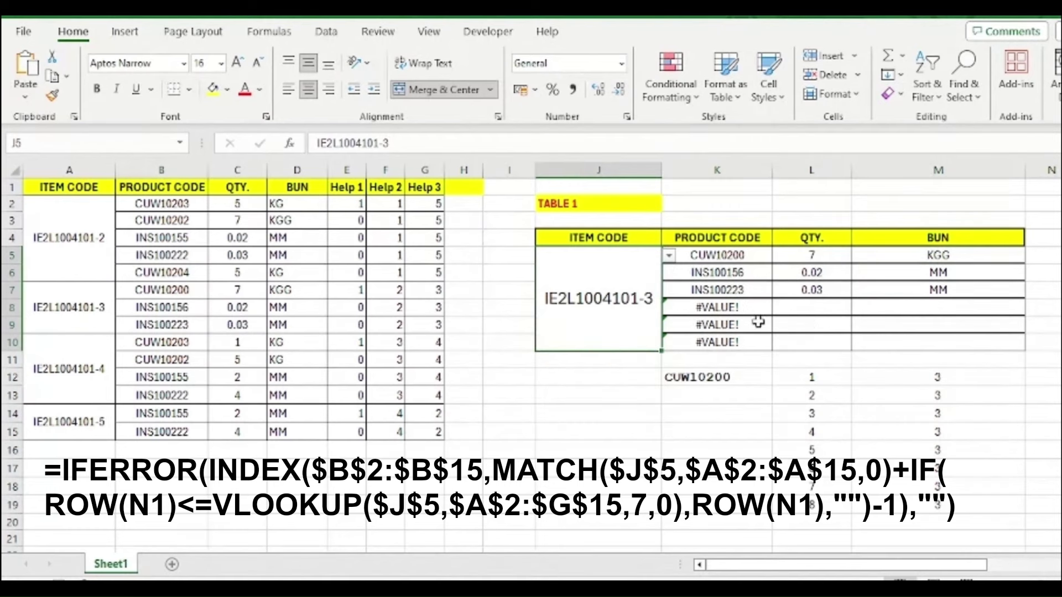
click(670, 254)
click(598, 400)
click(692, 255)
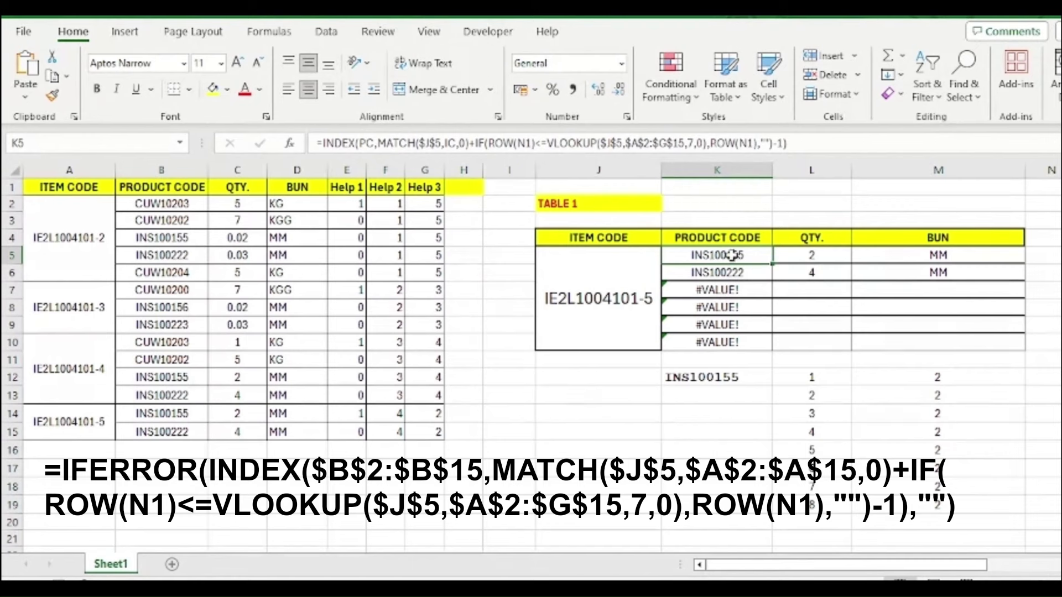
Wrap K5's formula in IFERROR with an empty-text fallback and copy it down to K10.
click(320, 144)
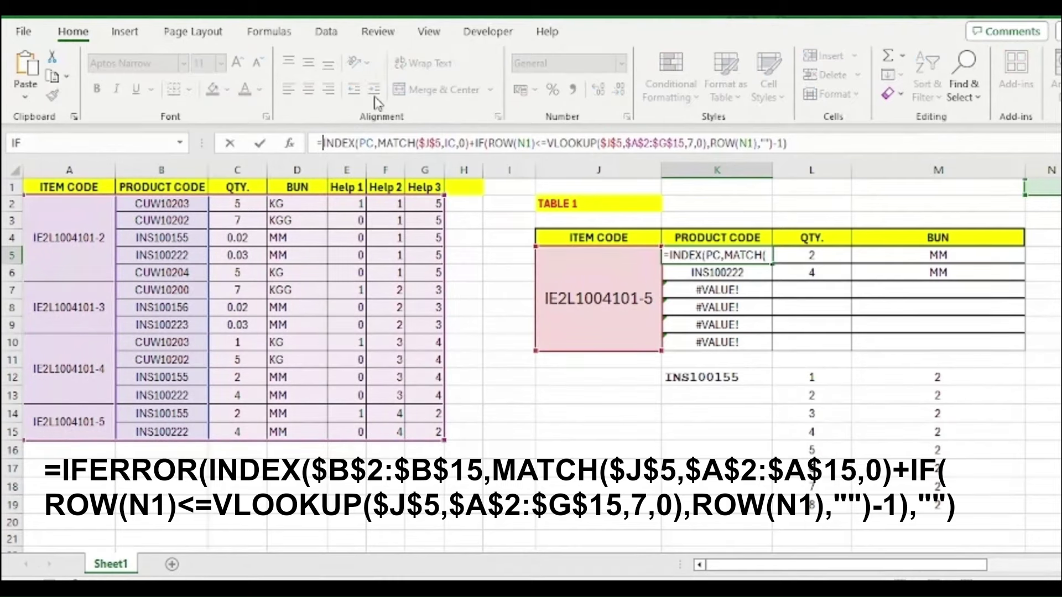
text(=if)
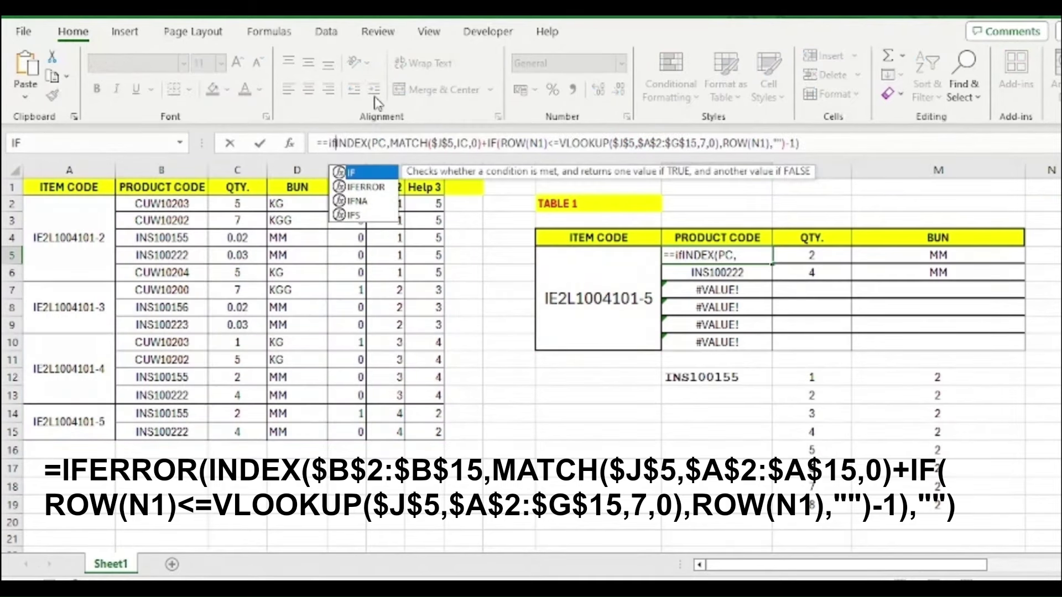
key(Down)
key(Tab)
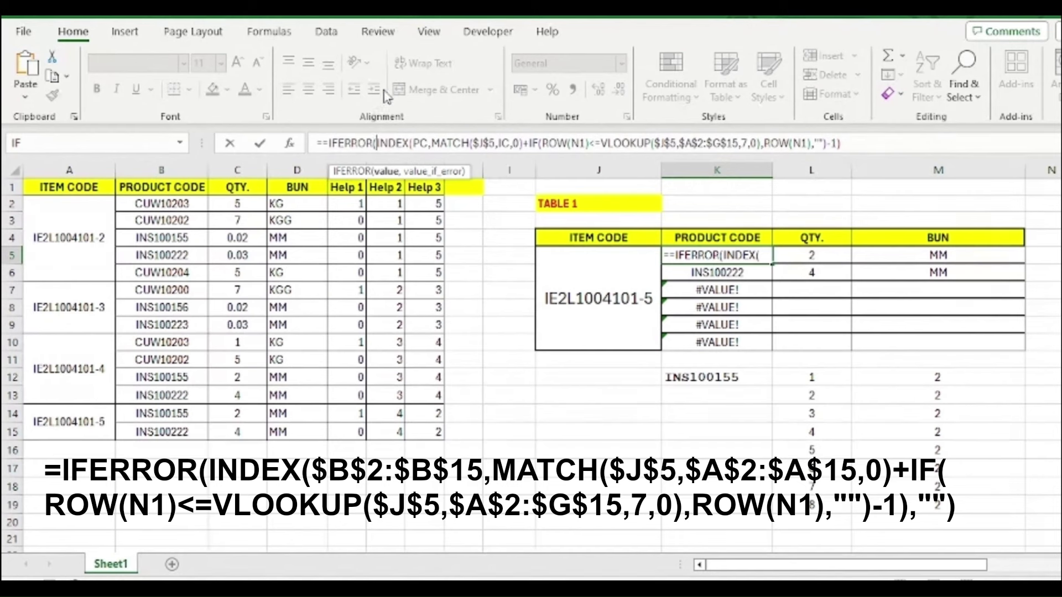
click(874, 143)
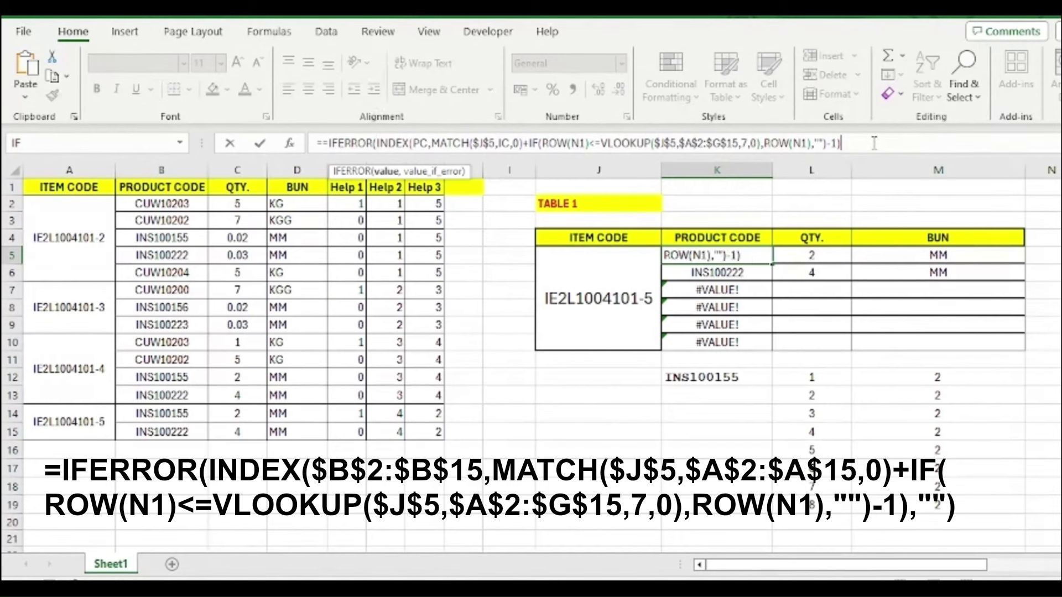
text(,)
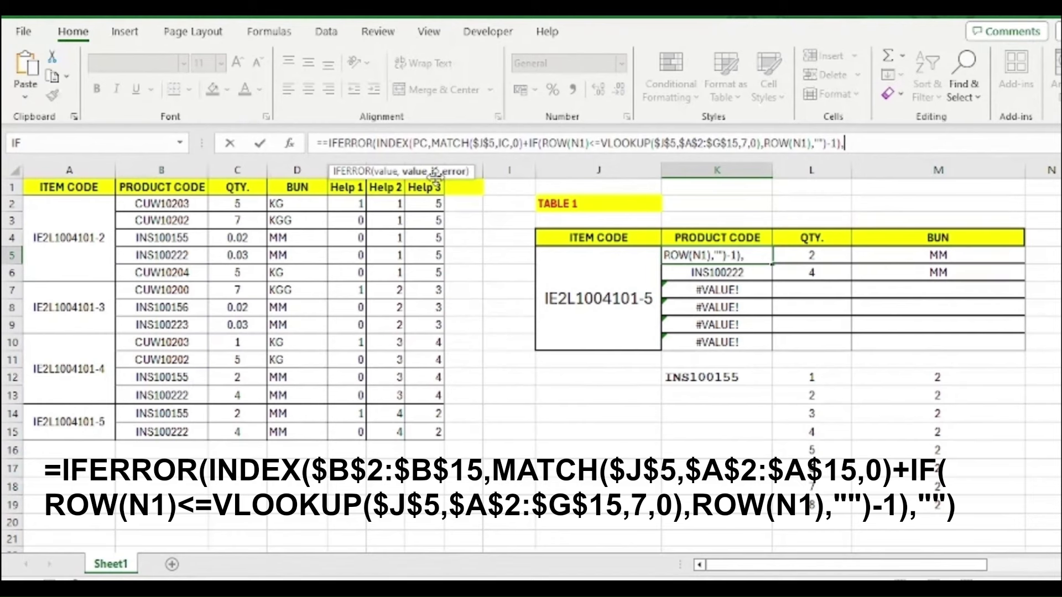
text("))
key(Return)
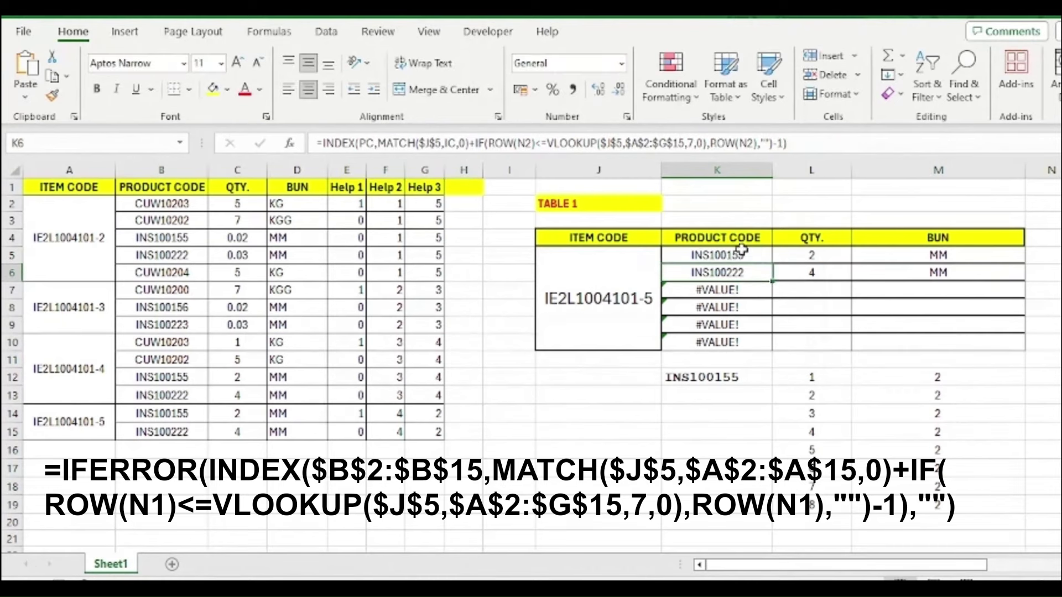
click(740, 255)
drag(771, 267, 771, 347)
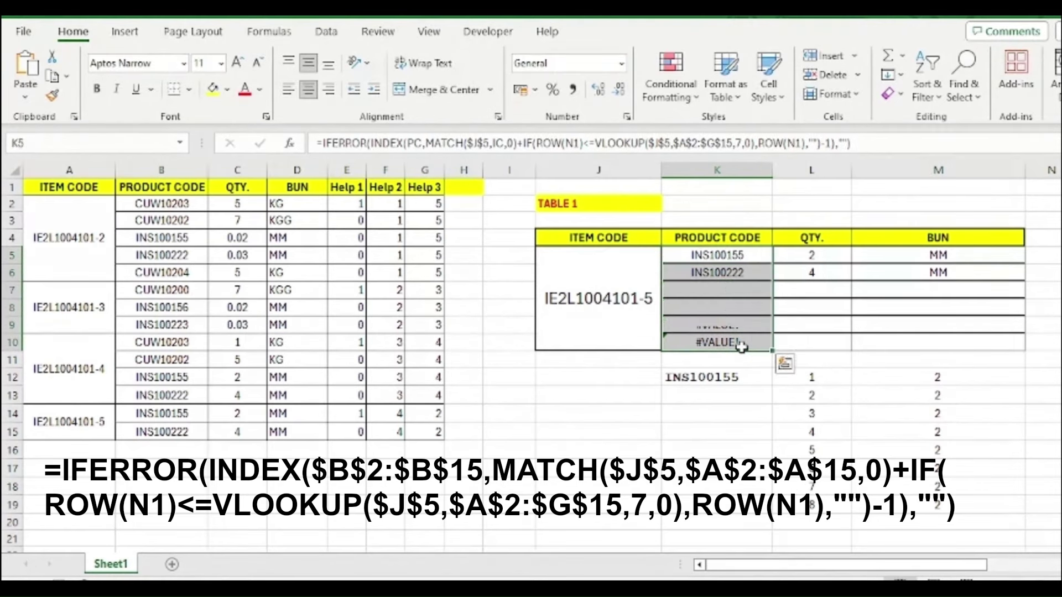
Test J5's item-code dropdown by choosing IE2L1004101-2, then IE2L1004101-3.
click(624, 356)
click(624, 301)
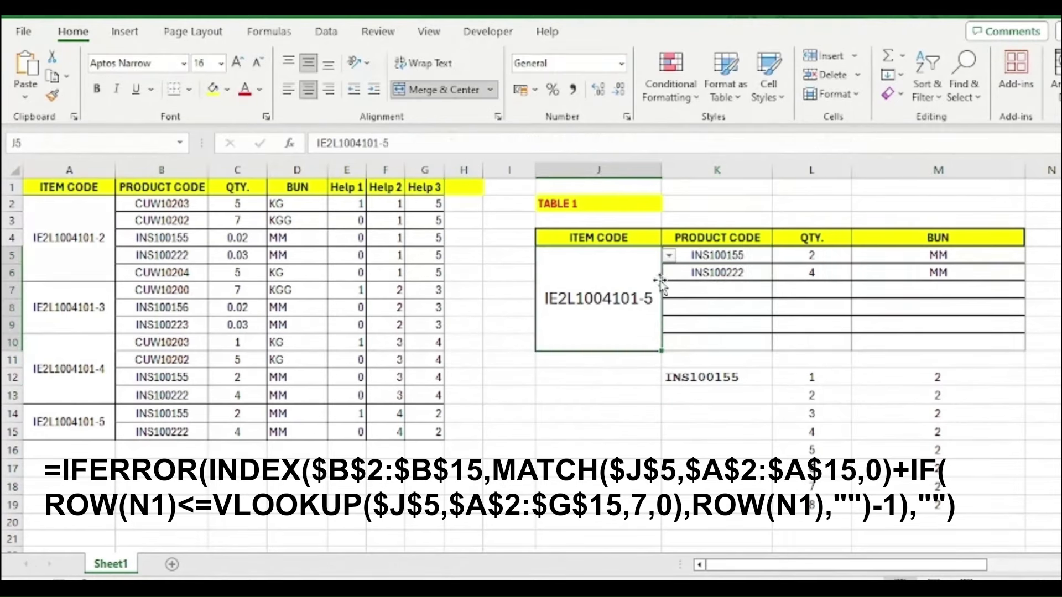
click(669, 256)
click(581, 360)
click(670, 256)
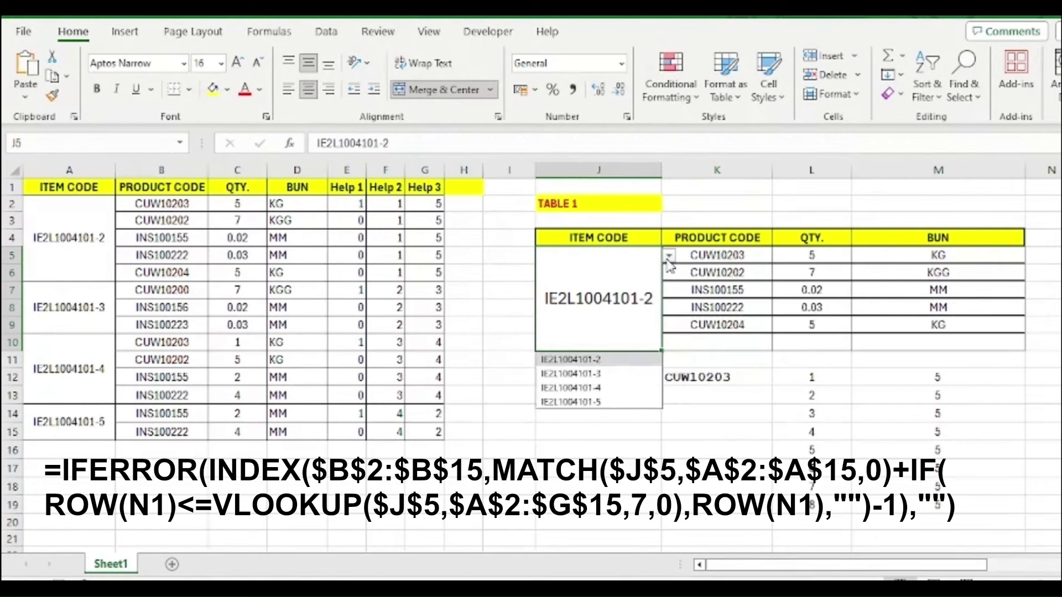
click(605, 374)
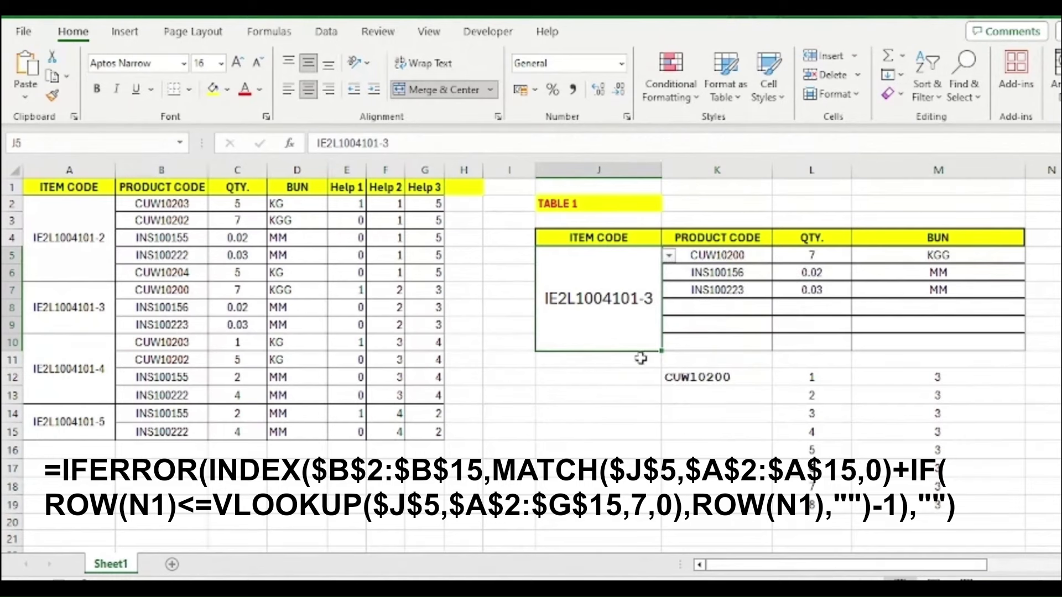
Clear the leftover helper numbers in K12:N19 below Table 1.
drag(699, 380, 1053, 509)
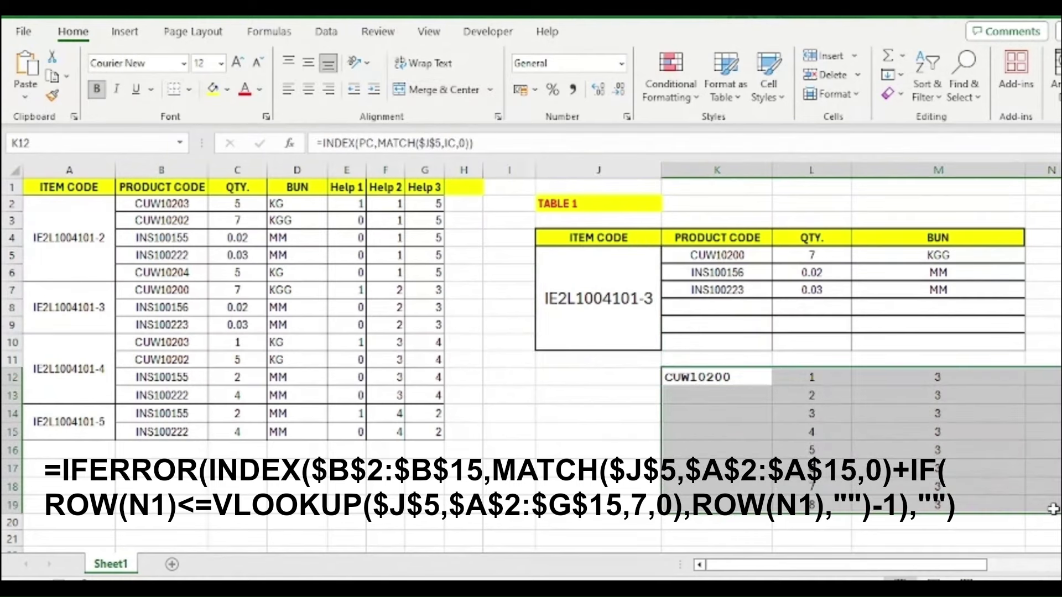
key(Delete)
click(894, 436)
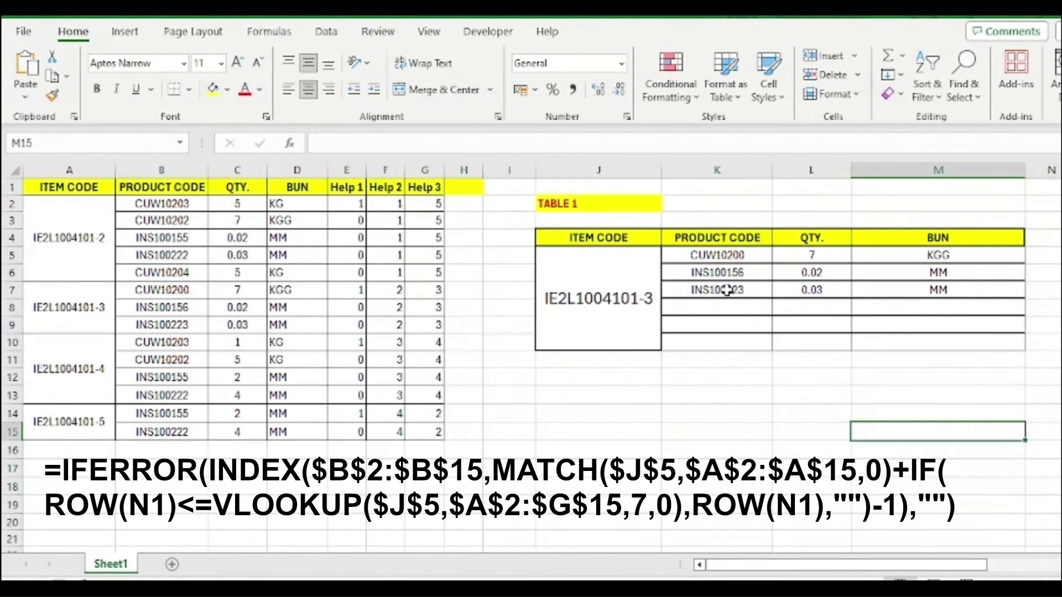
Check K5's formula, then pick IE2L1004101-4 in J5 to list its four products.
click(731, 255)
click(625, 292)
click(669, 256)
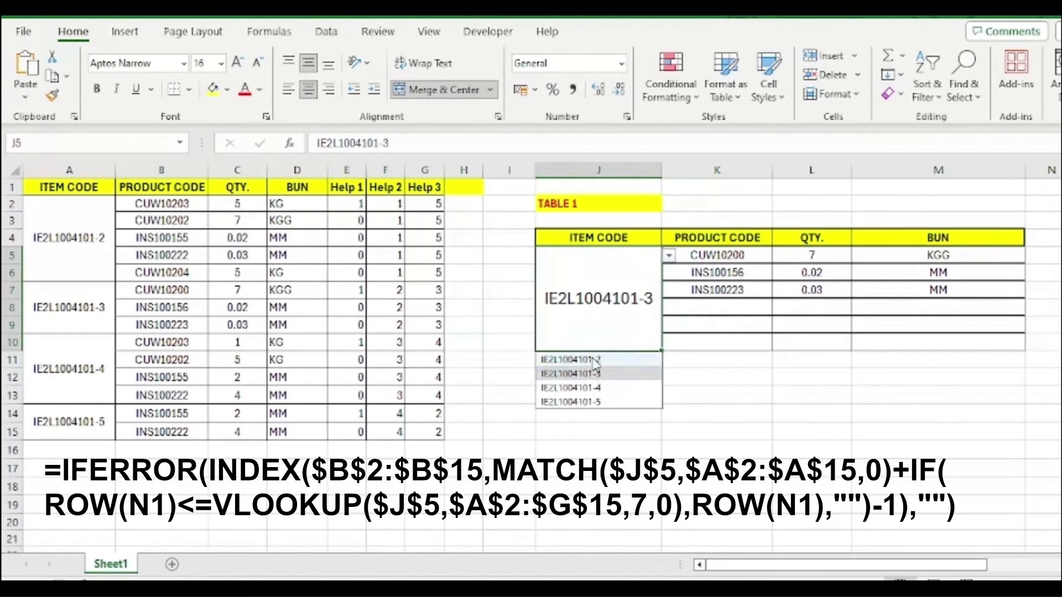
click(586, 387)
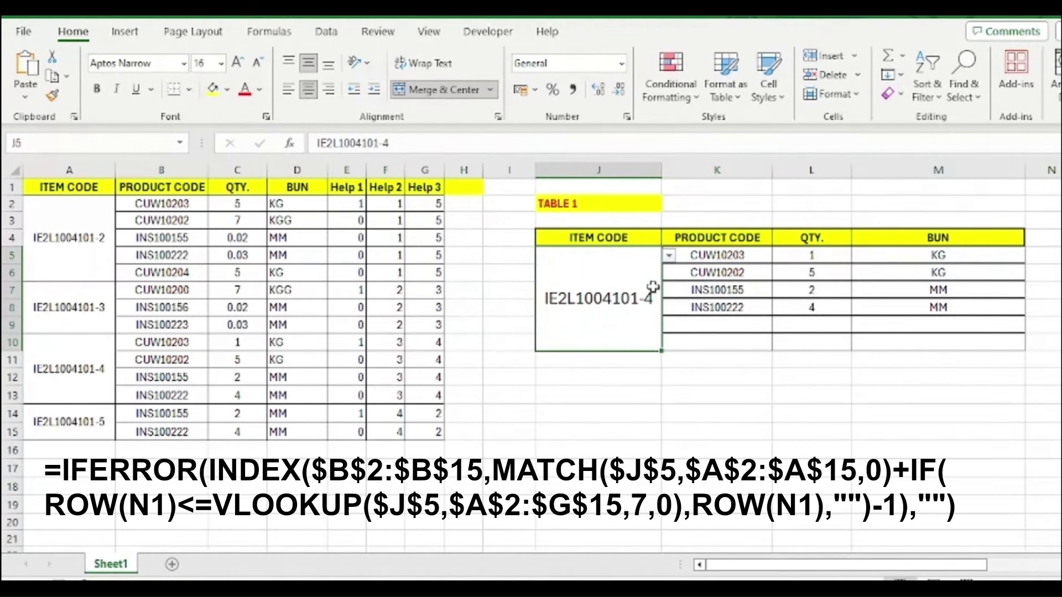
click(701, 255)
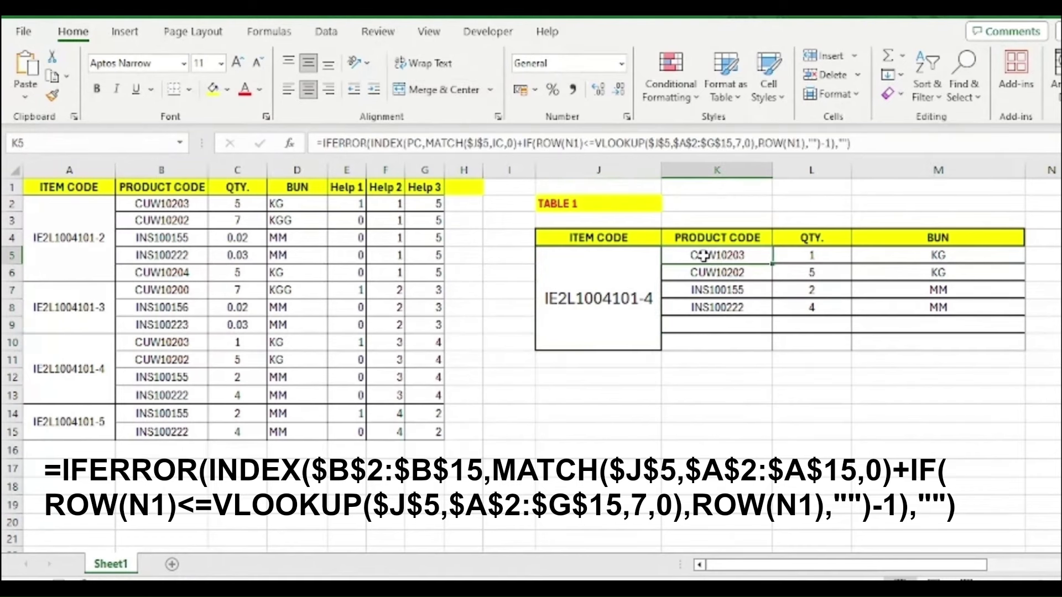
click(828, 259)
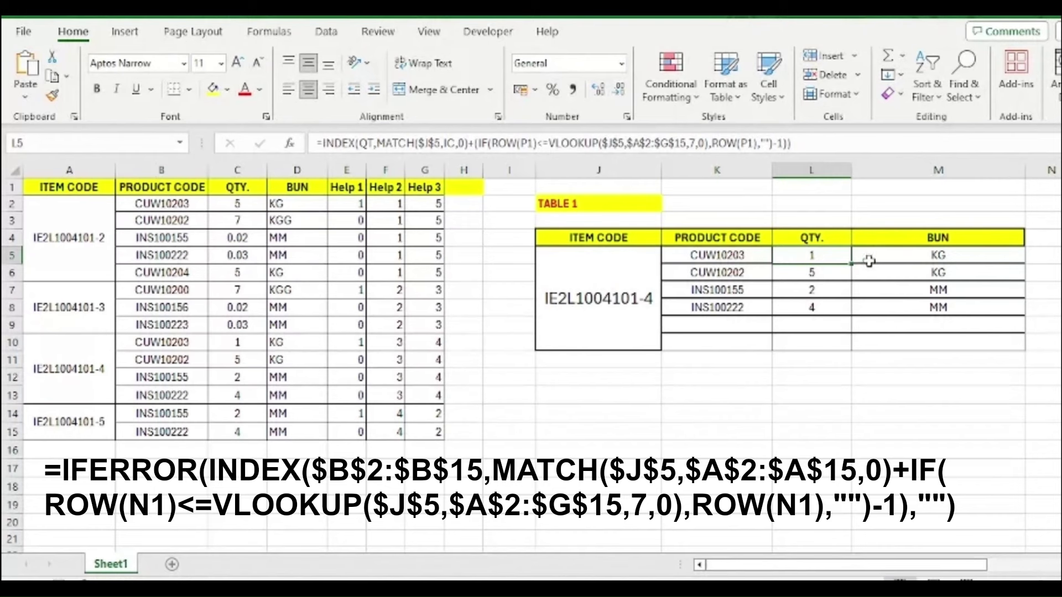
click(972, 259)
click(832, 260)
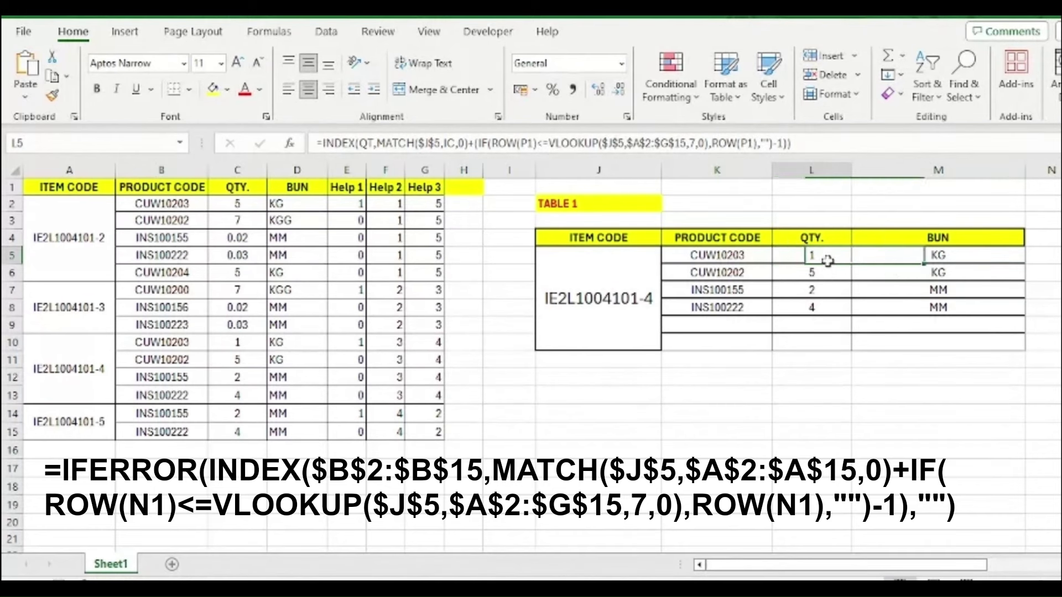
click(733, 292)
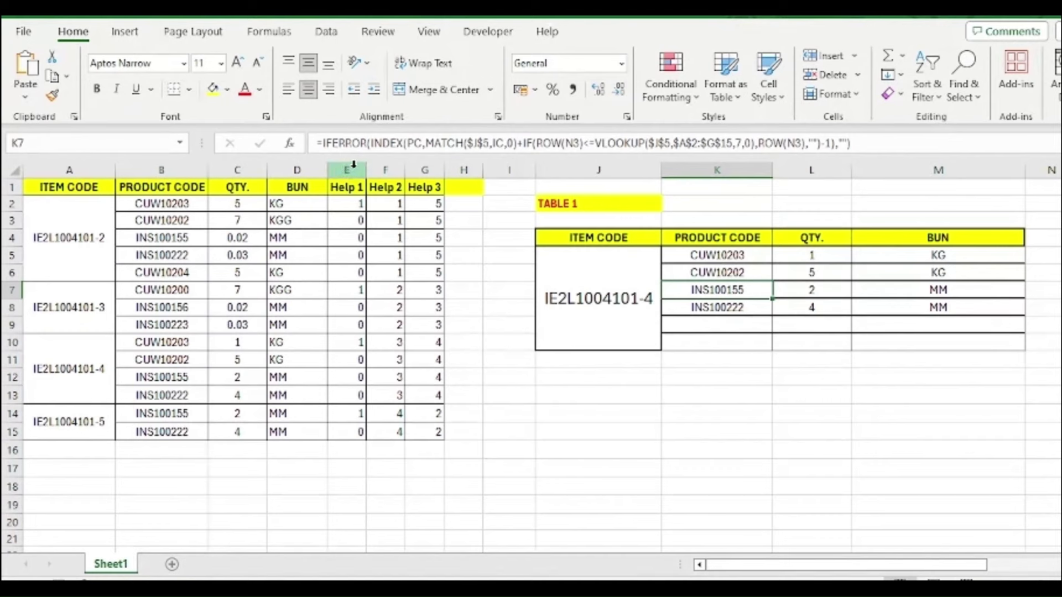
drag(345, 165, 465, 170)
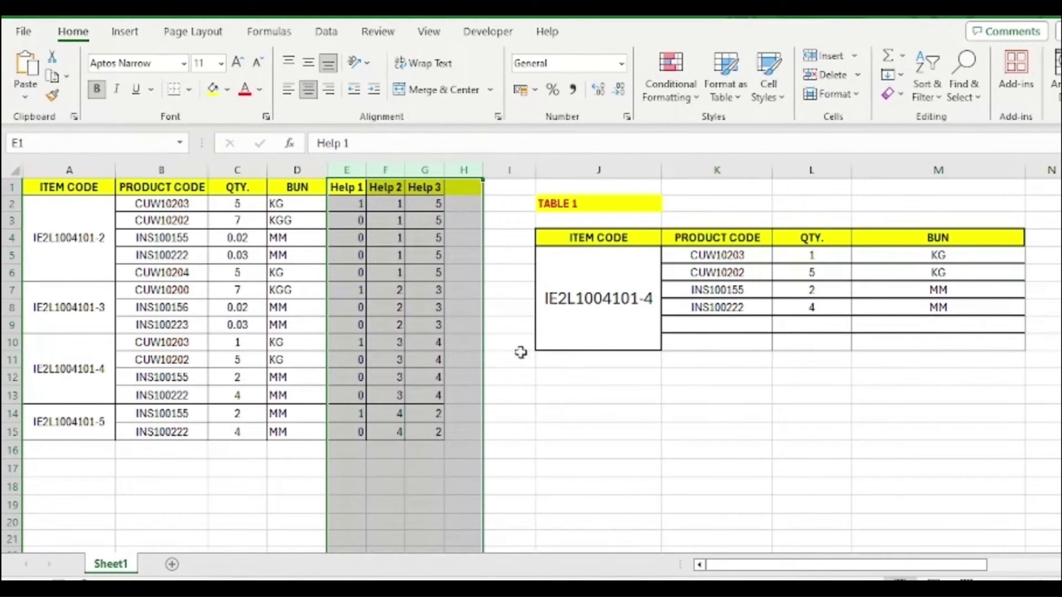
click(454, 242)
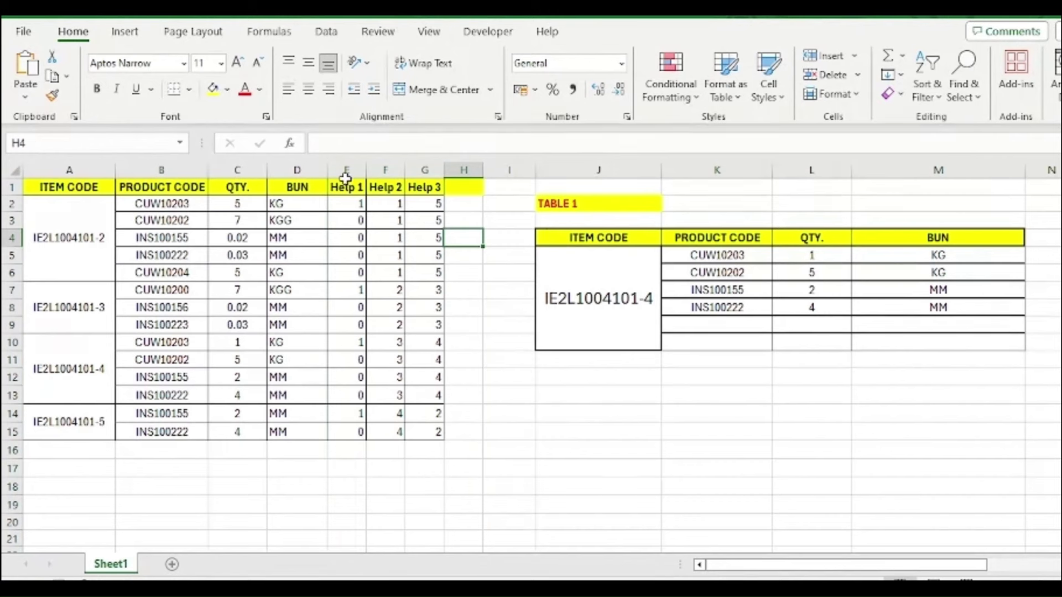
drag(347, 170, 467, 172)
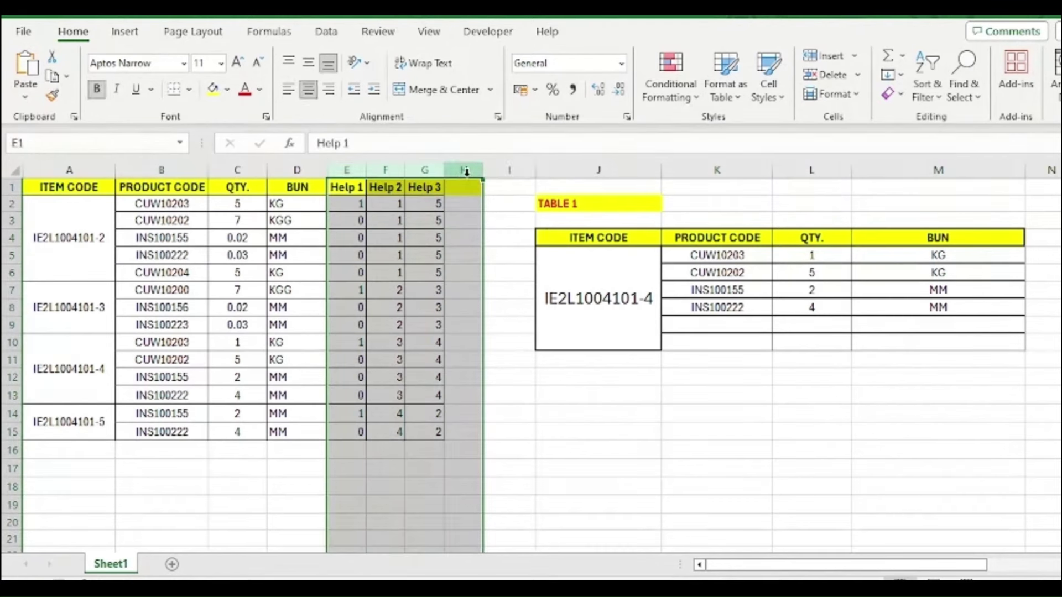
click(741, 258)
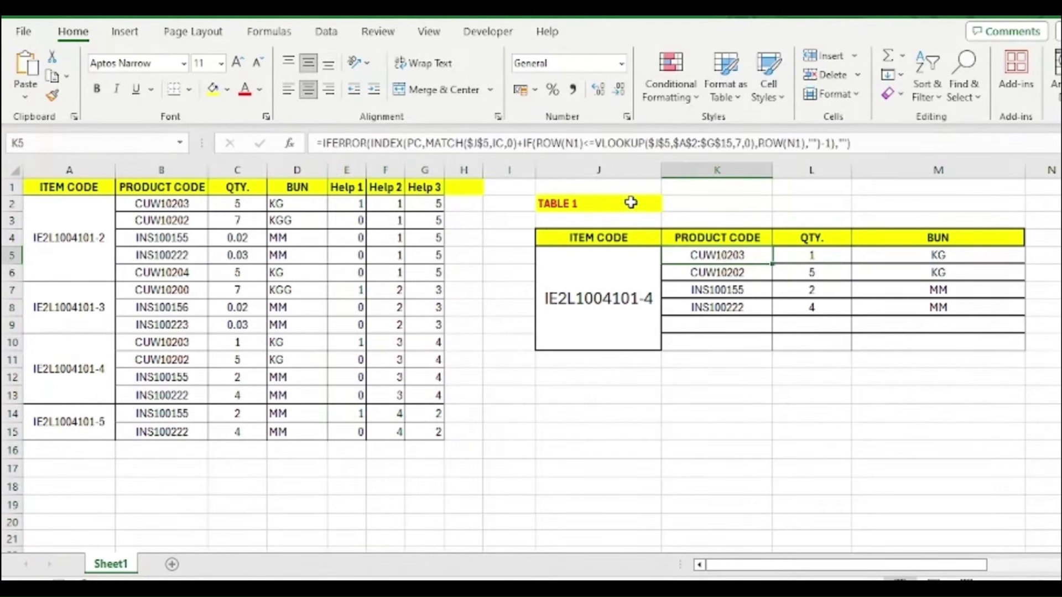